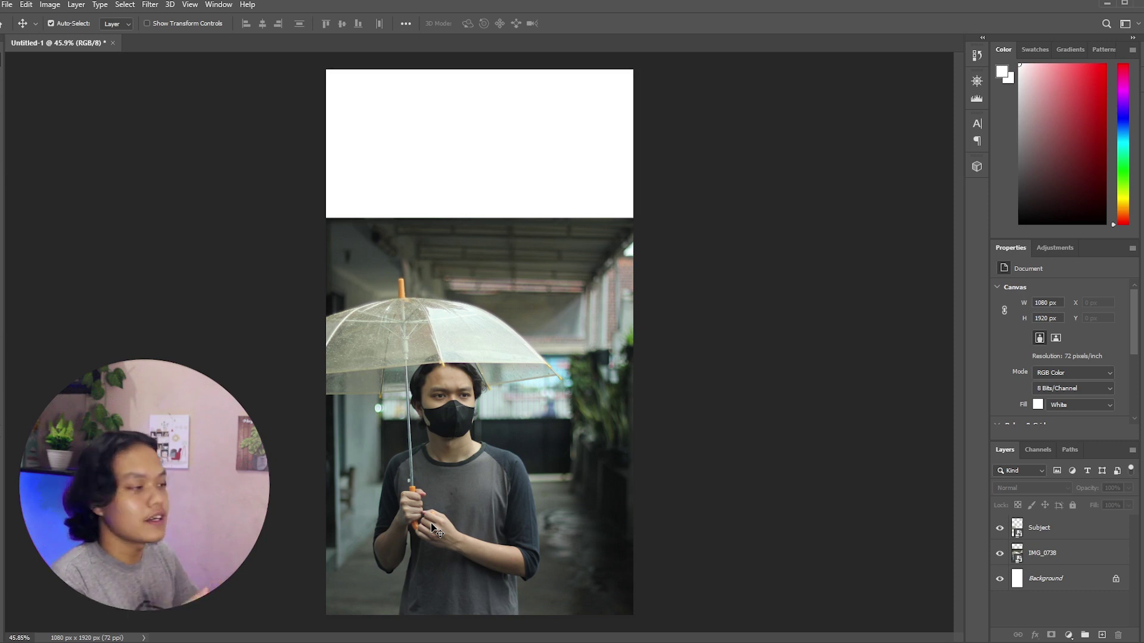
Examine the umbrella portrait, comparing the close-up of the transparent canopy and subject with the full canvas.
{"action": "scroll", "coordinate": [434, 529], "scroll_direction": "up", "scroll_amount": 2}
{"action": "key", "text": "shift+Up"}
{"action": "key", "text": "shift+Up"}
{"action": "key", "text": "shift+Up"}
{"action": "key", "text": "shift+Up"}
{"action": "key", "text": "shift+Up"}
{"action": "key", "text": "shift+Up"}
{"action": "key", "text": "shift+Up"}
{"action": "key", "text": "shift+Up"}
{"action": "key", "text": "shift+Up"}
{"action": "key", "text": "shift+Up"}
{"action": "key", "text": "shift+Up"}
{"action": "key", "text": "shift+Up"}
{"action": "key", "text": "shift+Up"}
{"action": "key", "text": "shift+Up"}
{"action": "key", "text": "shift+Up"}
{"action": "key", "text": "shift+Up"}
{"action": "key", "text": "shift+Up"}
{"action": "key", "text": "shift+Up"}
{"action": "key", "text": "shift+Up"}
{"action": "key", "text": "shift+Up"}
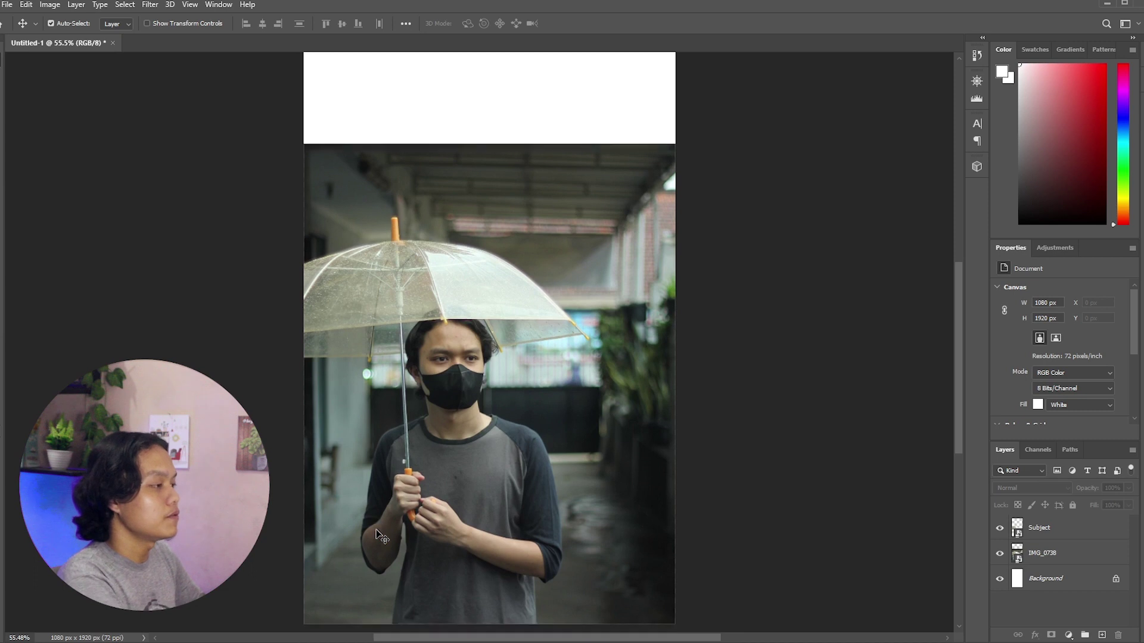
{"action": "scroll", "coordinate": [381, 536], "scroll_direction": "up", "scroll_amount": 1}
{"action": "scroll", "coordinate": [379, 536], "scroll_direction": "down", "scroll_amount": 2}
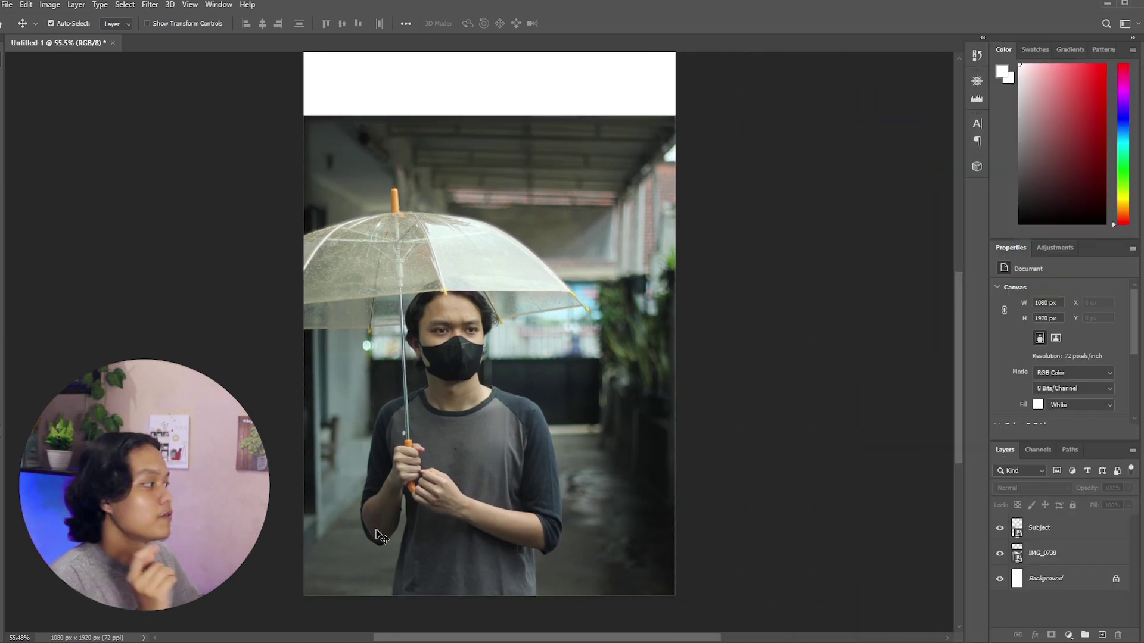
{"action": "scroll", "coordinate": [382, 536], "scroll_direction": "up", "scroll_amount": 2}
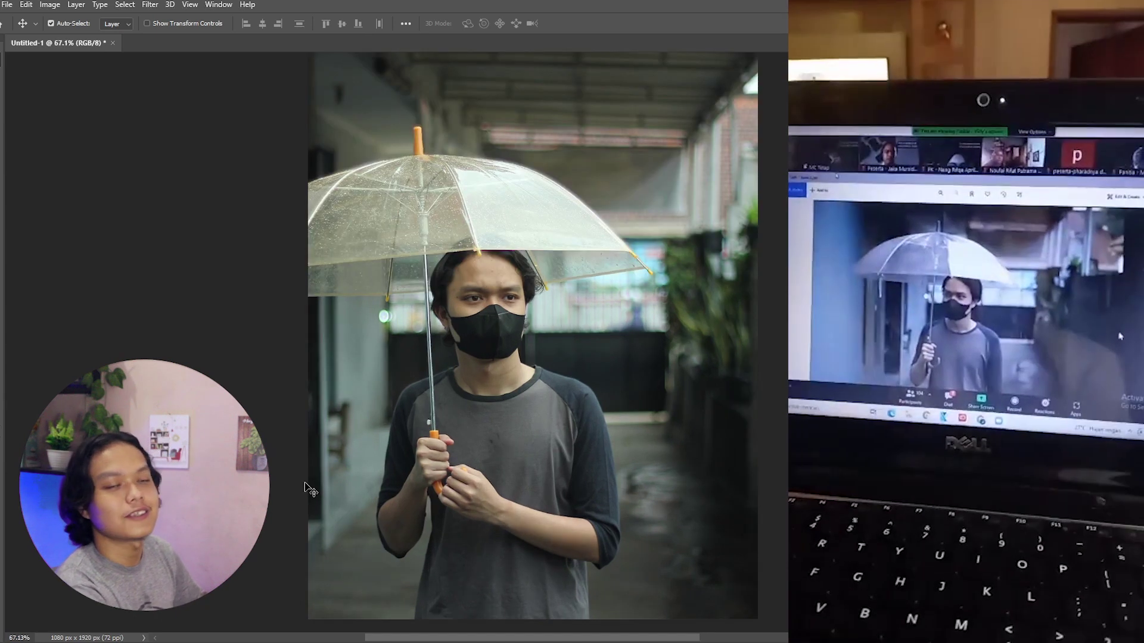
{"action": "scroll", "coordinate": [295, 484], "scroll_direction": "down", "scroll_amount": 1}
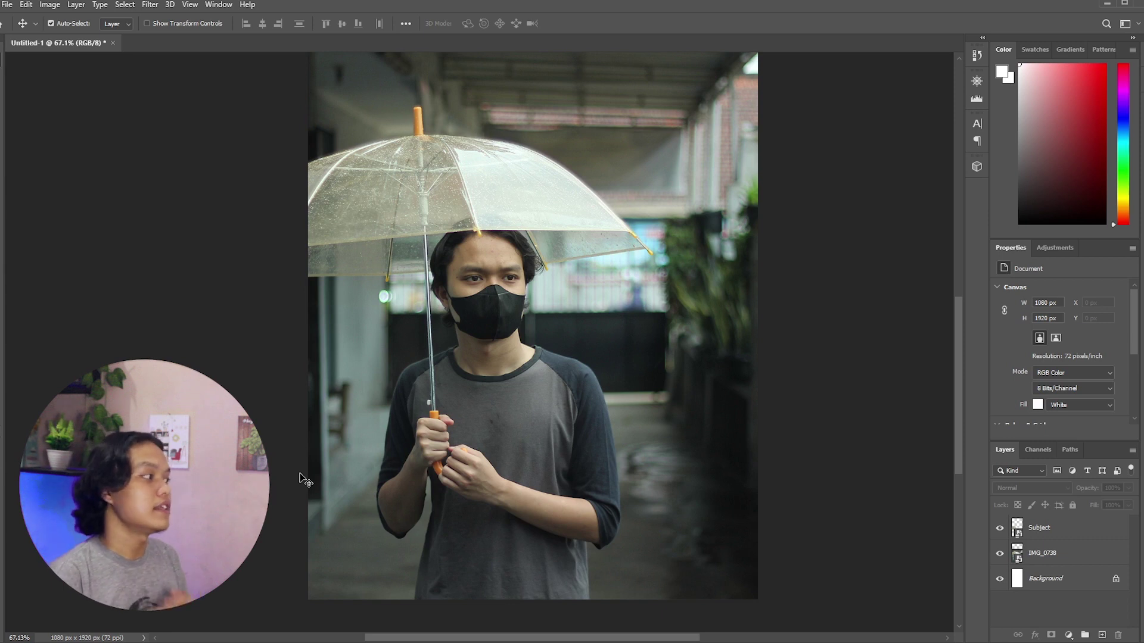
{"action": "scroll", "coordinate": [410, 248], "scroll_direction": "up", "scroll_amount": 1}
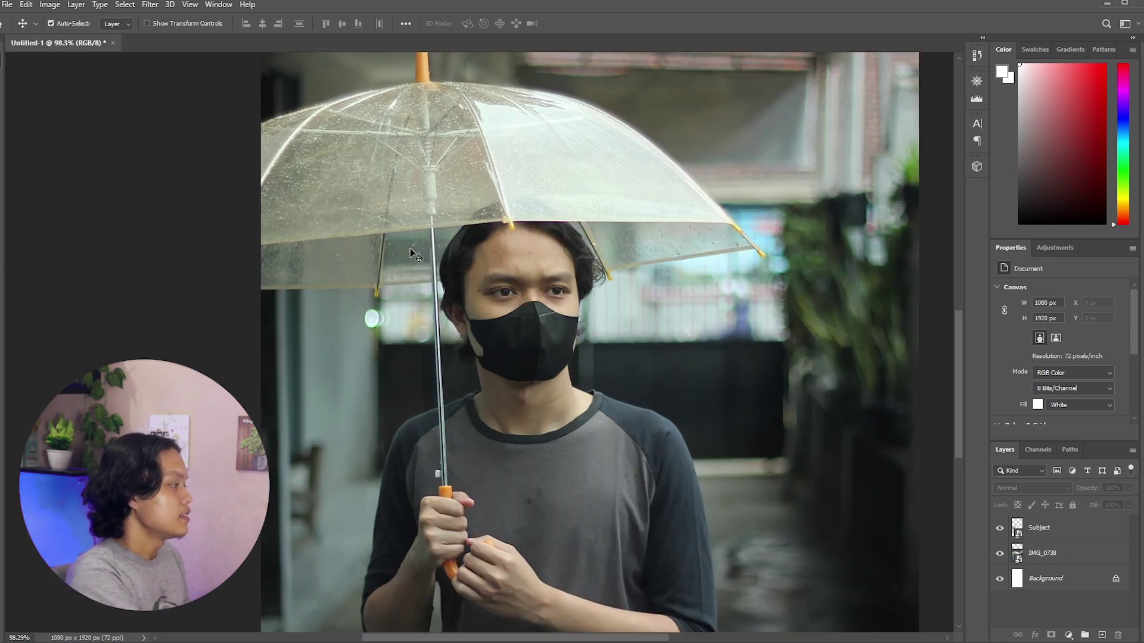
{"action": "scroll", "coordinate": [410, 248], "scroll_direction": "down", "scroll_amount": 2}
{"action": "scroll", "coordinate": [410, 247], "scroll_direction": "up", "scroll_amount": 1}
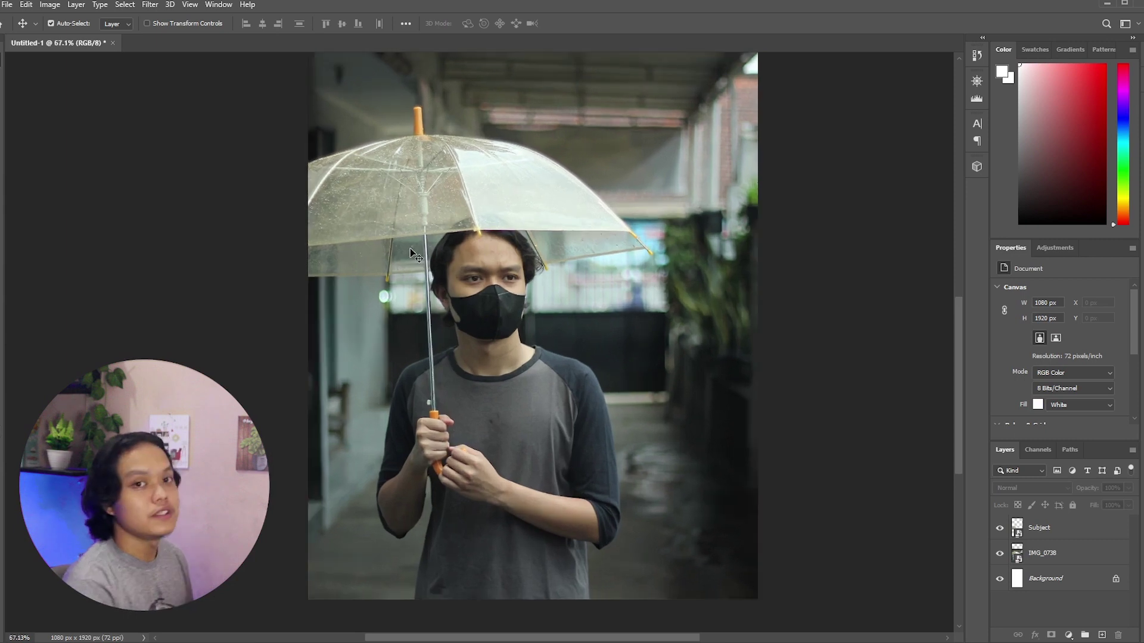
{"action": "scroll", "coordinate": [409, 247], "scroll_direction": "up", "scroll_amount": 3}
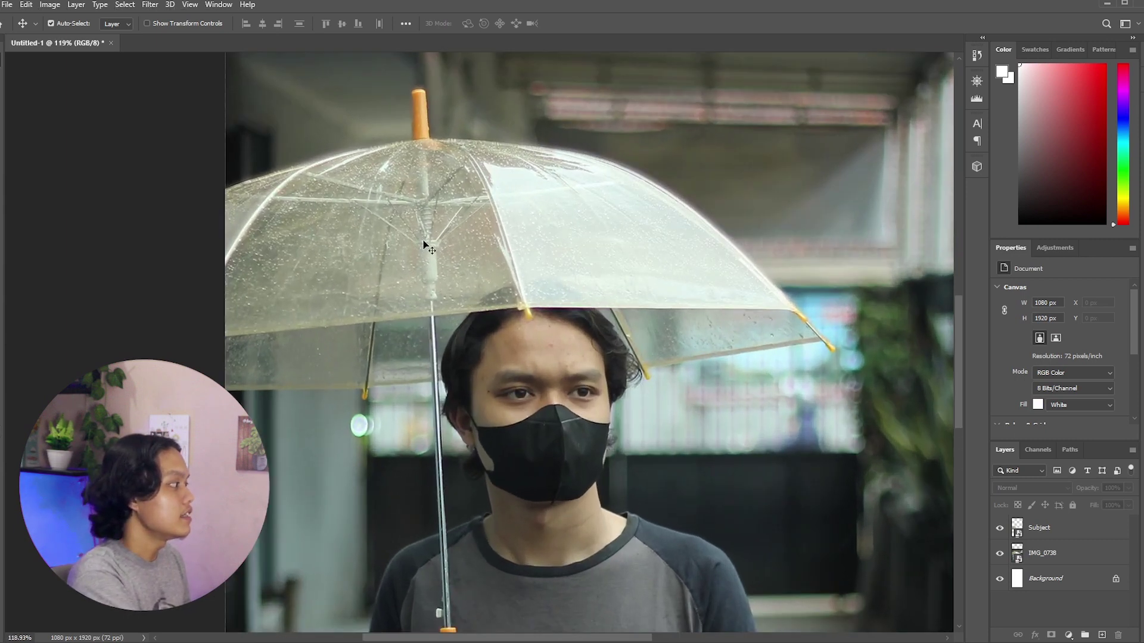
{"action": "scroll", "coordinate": [424, 243], "scroll_direction": "up", "scroll_amount": 1}
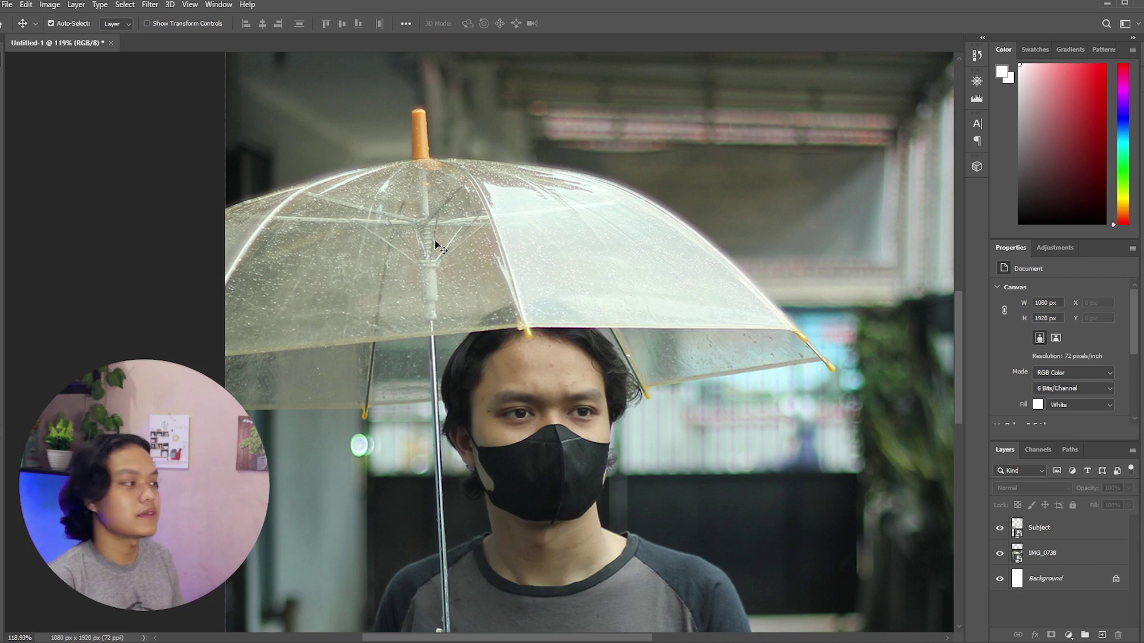
{"action": "scroll", "coordinate": [436, 244], "scroll_direction": "down", "scroll_amount": 4}
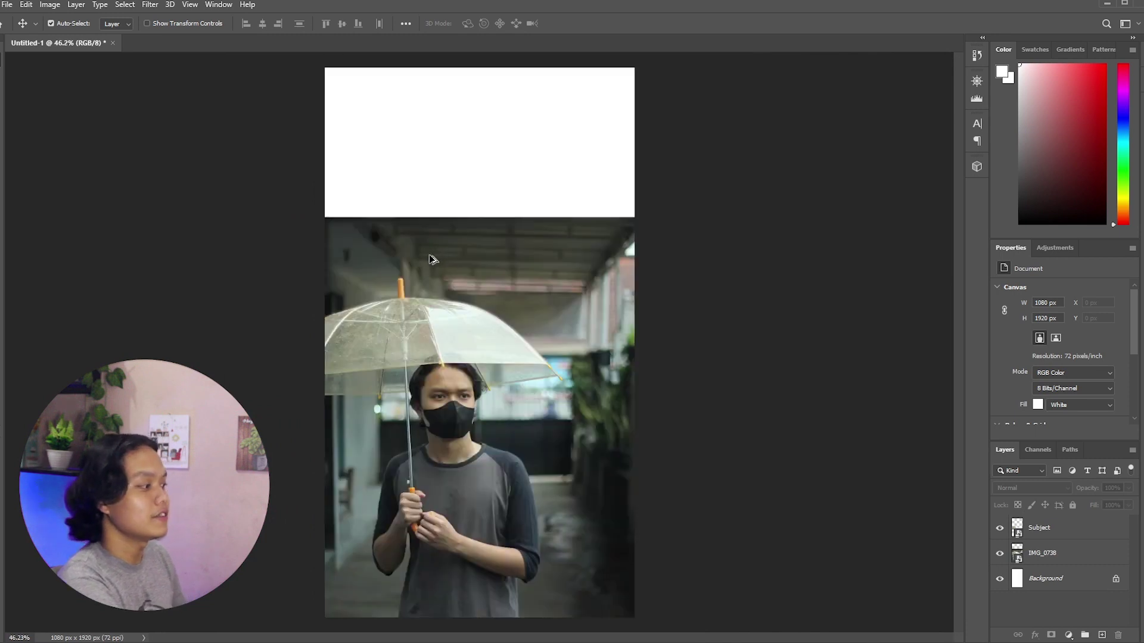
{"action": "scroll", "coordinate": [429, 261], "scroll_direction": "down", "scroll_amount": 1}
{"action": "scroll", "coordinate": [613, 564], "scroll_direction": "up", "scroll_amount": 4}
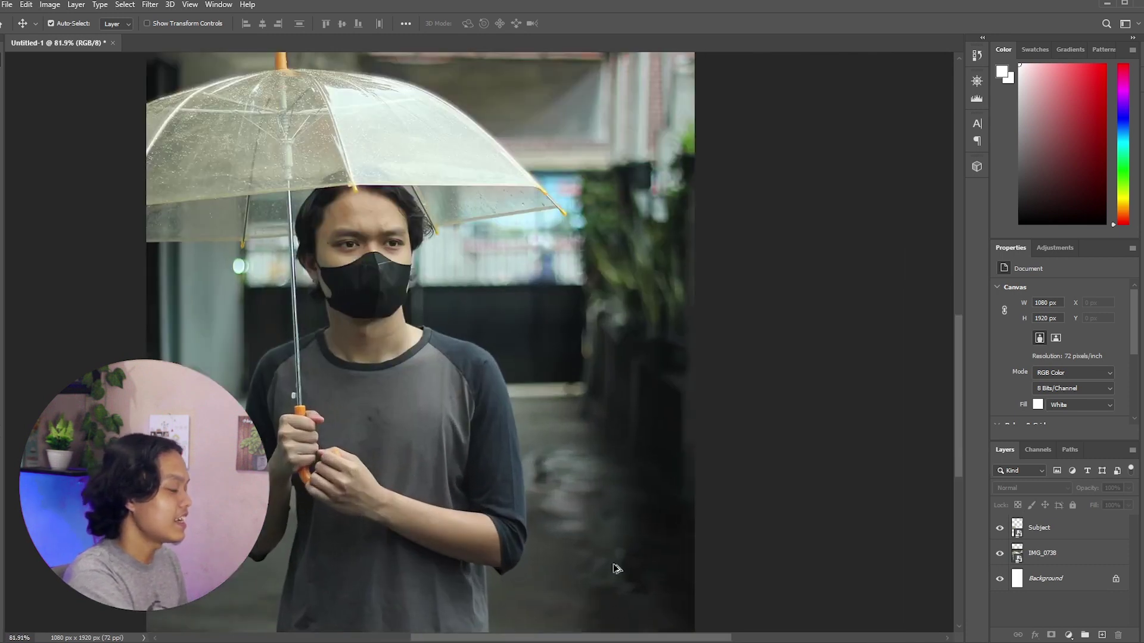
{"action": "scroll", "coordinate": [547, 486], "scroll_direction": "down", "scroll_amount": 4}
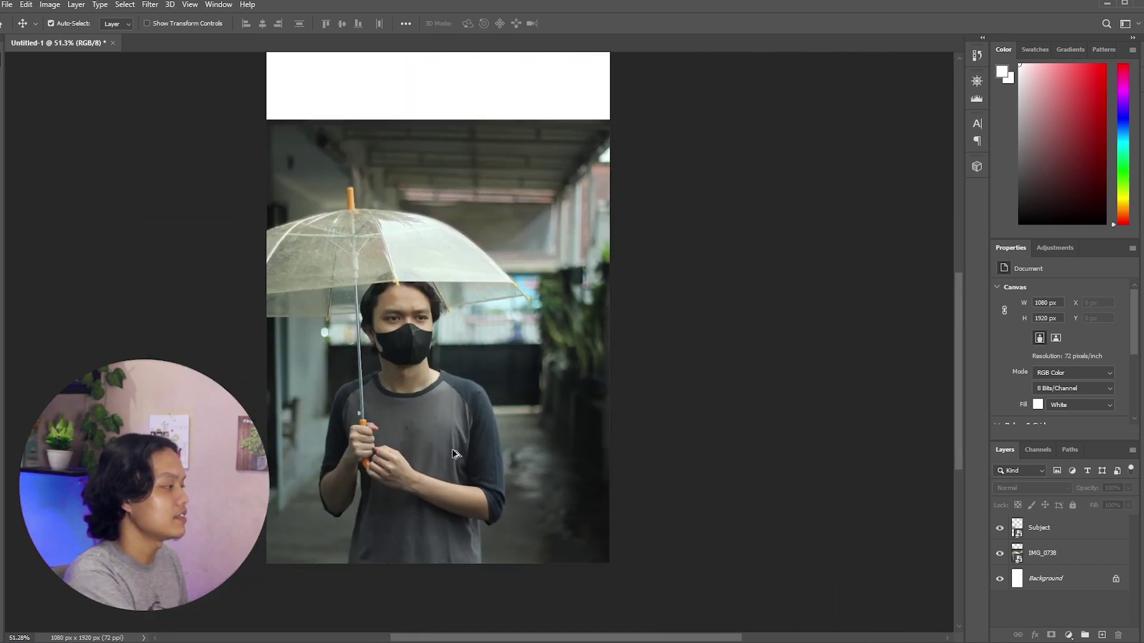
{"action": "scroll", "coordinate": [387, 443], "scroll_direction": "up", "scroll_amount": 1}
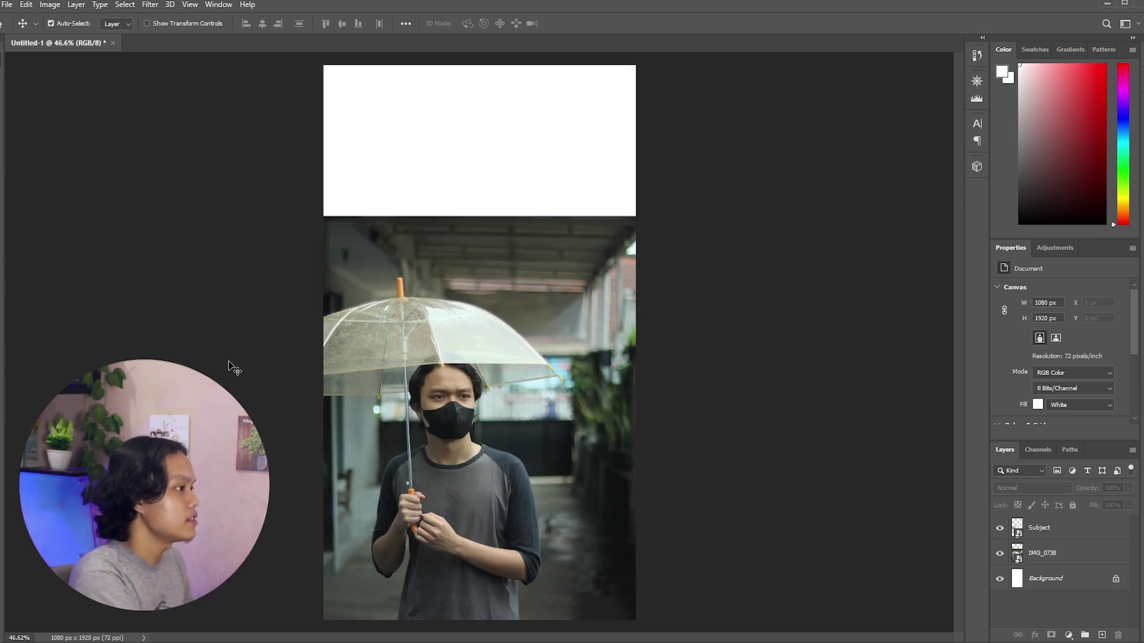
Place the Bangunan.jpg street photo from the project folder into the document as a new layer.
{"action": "scroll", "coordinate": [231, 368], "scroll_direction": "down", "scroll_amount": 1}
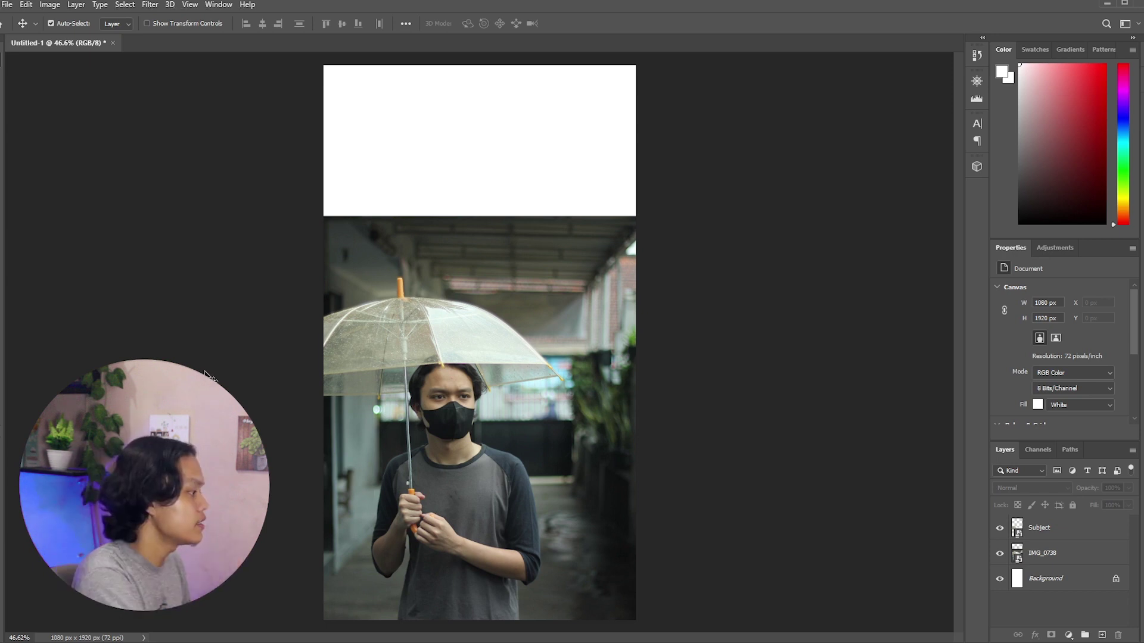
{"action": "scroll", "coordinate": [229, 365], "scroll_direction": "up", "scroll_amount": 1}
{"action": "scroll", "coordinate": [381, 572], "scroll_direction": "left", "scroll_amount": 2}
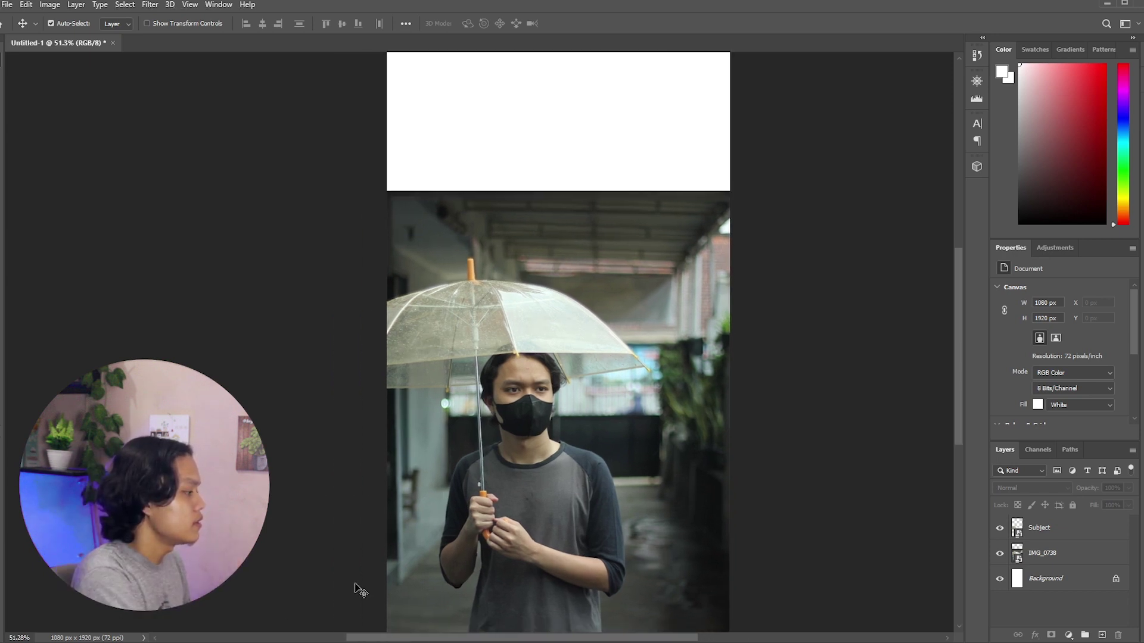
{"action": "left_click", "coordinate": [74, 619]}
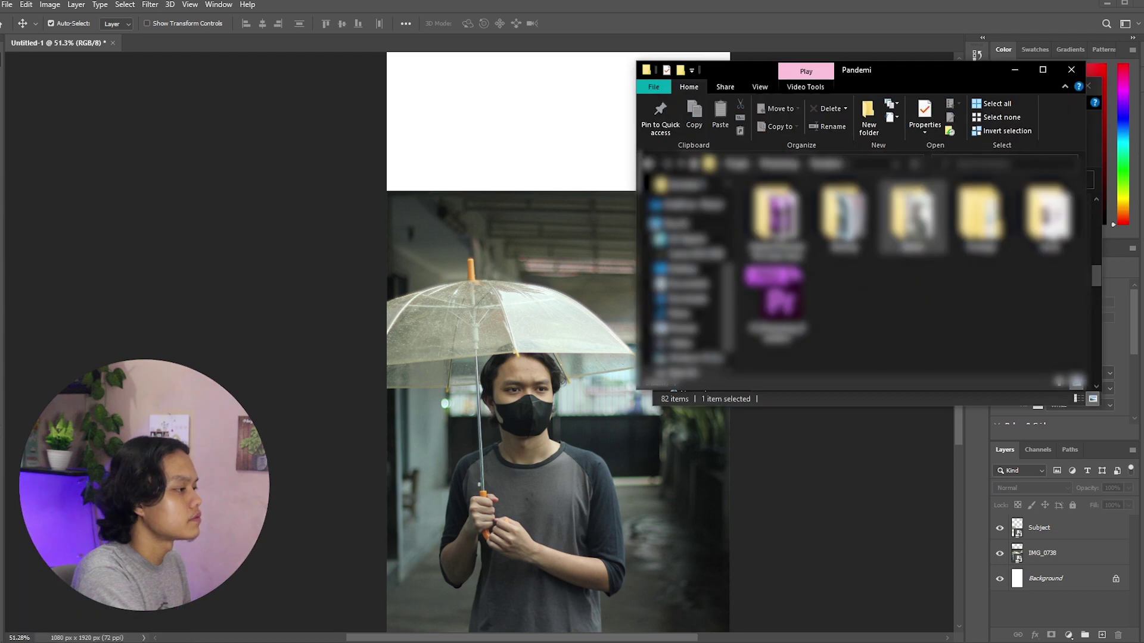
{"action": "left_click_drag", "start_coordinate": [845, 221], "coordinate": [599, 272]}
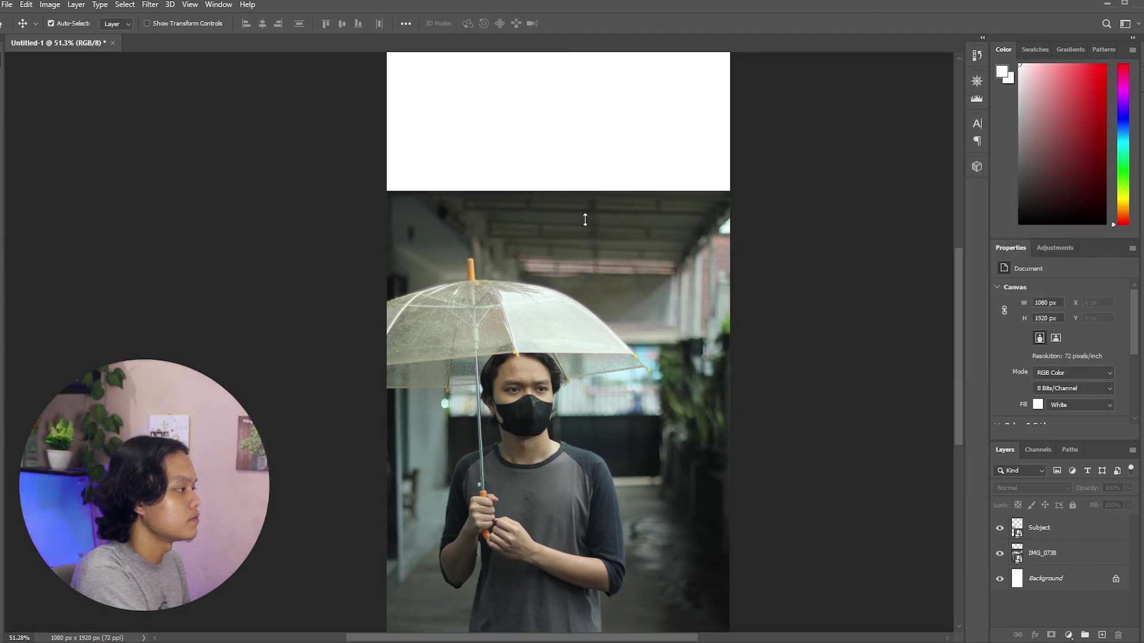
{"action": "left_click", "coordinate": [571, 24]}
Enlarge the Bangunan layer to about 101% with Free Transform and rest it on the canvas's lower edge.
{"action": "scroll", "coordinate": [505, 367], "scroll_direction": "down", "scroll_amount": 2}
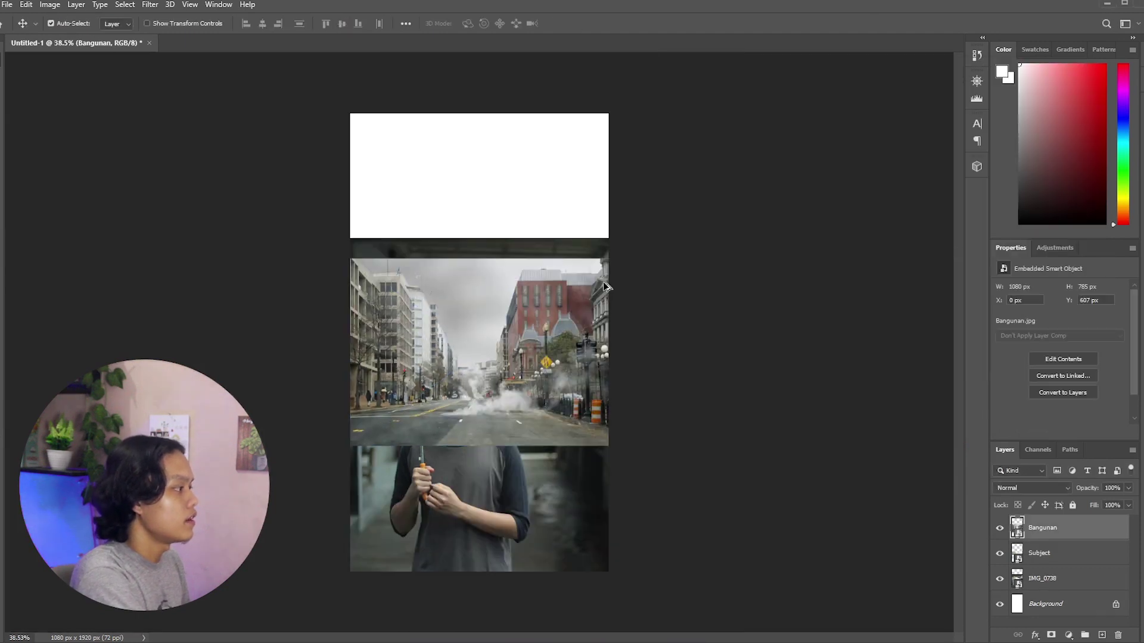
{"action": "key", "text": "ctrl+t"}
{"action": "left_click_drag", "start_coordinate": [608, 259], "coordinate": [759, 116]}
{"action": "left_click_drag", "start_coordinate": [640, 218], "coordinate": [584, 332]}
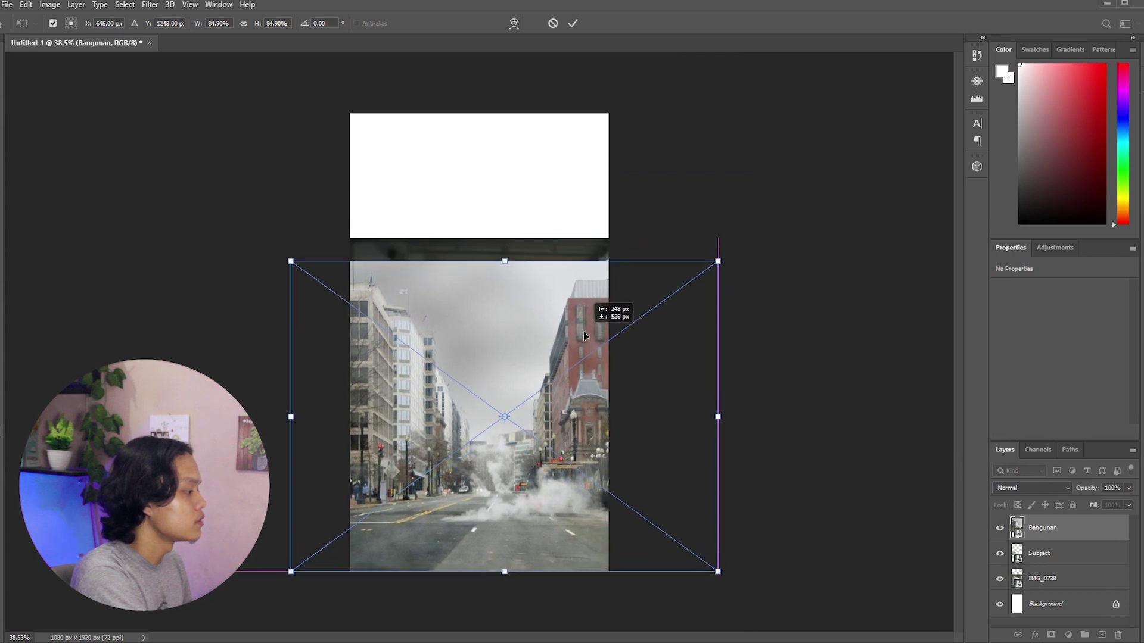
{"action": "left_click_drag", "start_coordinate": [718, 262], "coordinate": [799, 203]}
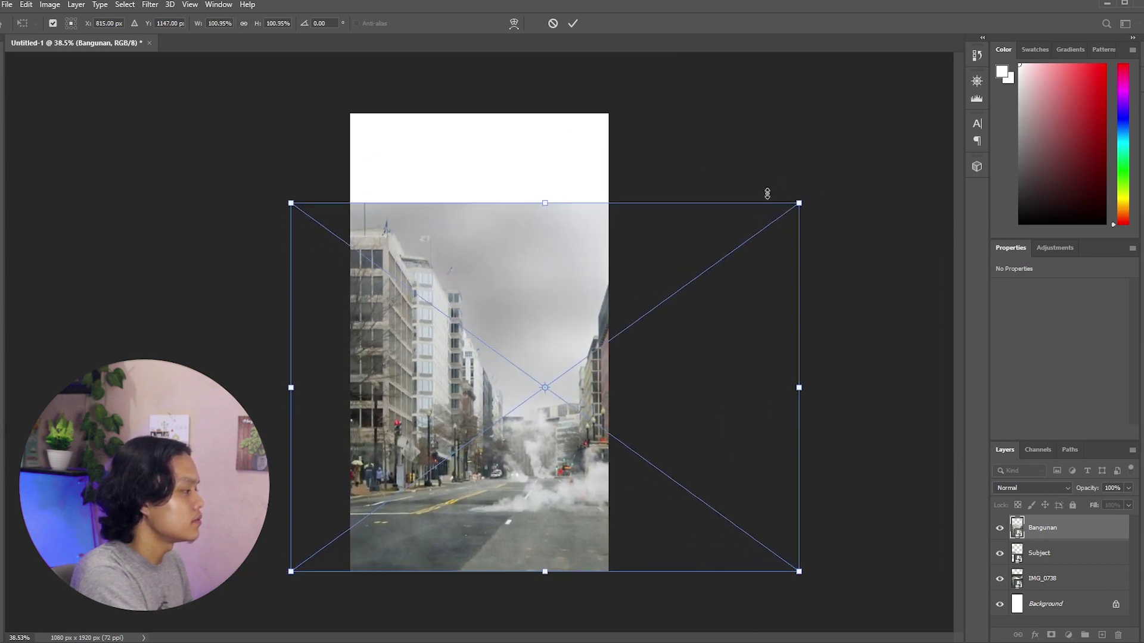
{"action": "left_click", "coordinate": [573, 23]}
Move the Subject layer above the Bangunan layer and hide the IMG_0738 layer.
{"action": "left_click_drag", "start_coordinate": [1040, 554], "coordinate": [1038, 519]}
{"action": "left_click", "coordinate": [1000, 579]}
Stretch the Bangunan layer upward to a height of 1609 px and nudge it 3 px to the left.
{"action": "left_click", "coordinate": [1042, 553]}
{"action": "key", "text": "ctrl+t"}
{"action": "left_click_drag", "start_coordinate": [549, 202], "coordinate": [549, 188]}
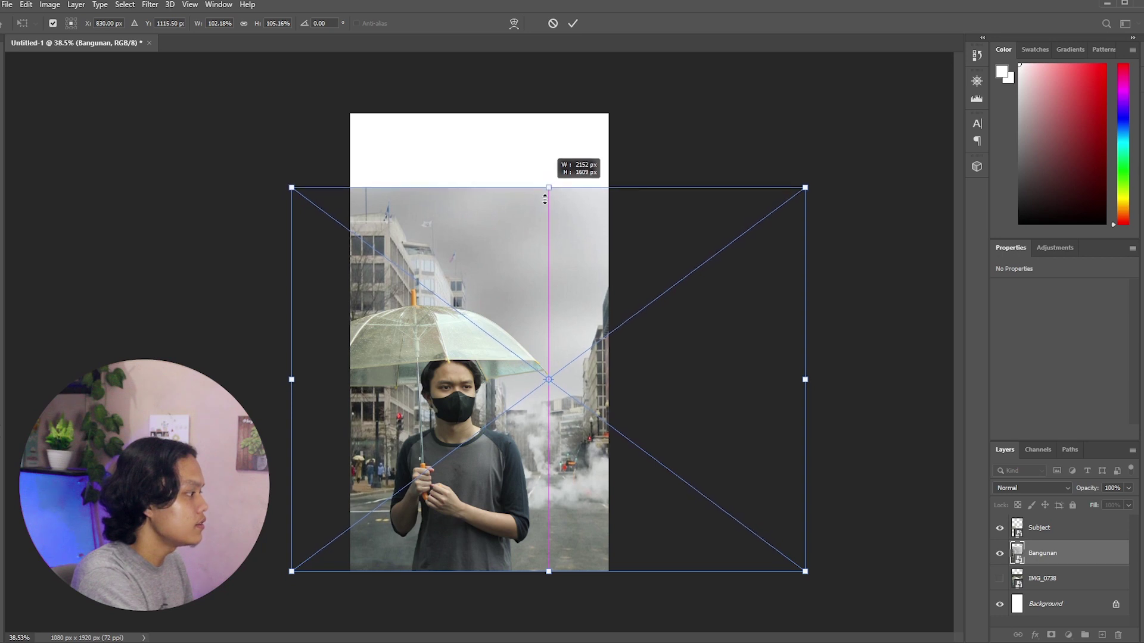
{"action": "key", "text": "Left"}
{"action": "key", "text": "Left"}
{"action": "key", "text": "Left"}
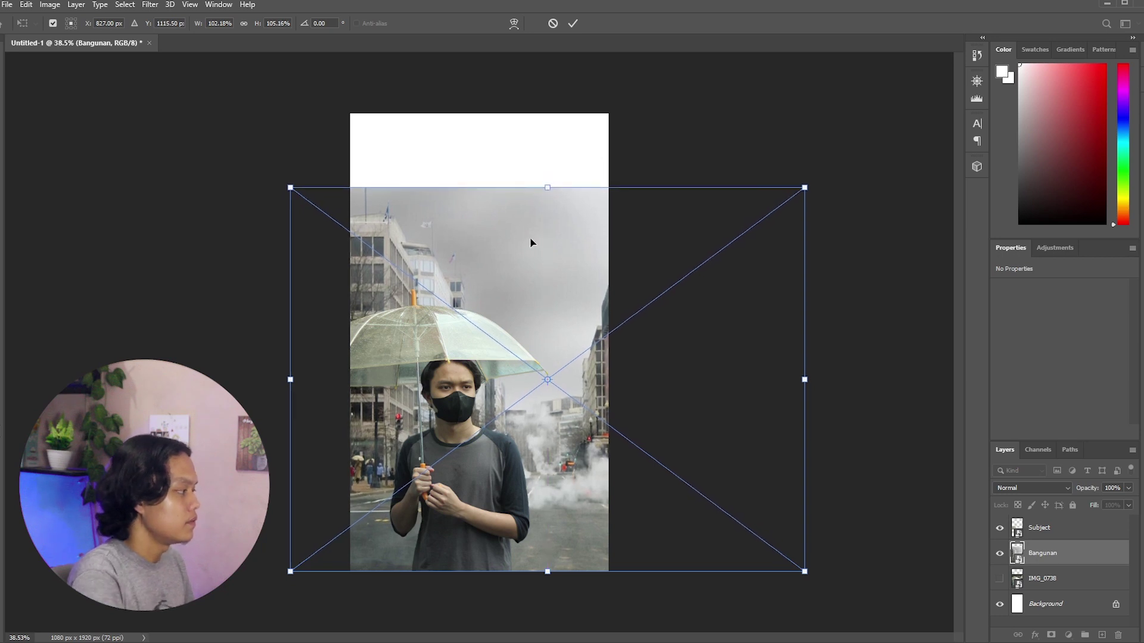
{"action": "key", "text": "Return"}
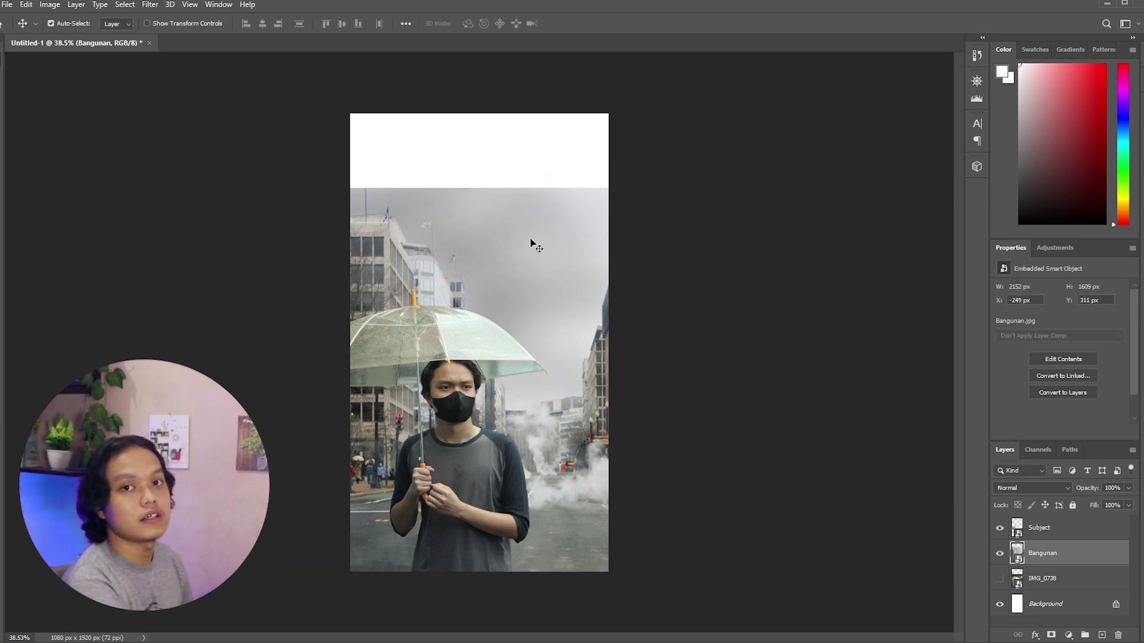
Hide the Subject layer and examine the street background's road, steam, buildings and sky.
{"action": "scroll", "coordinate": [420, 450], "scroll_direction": "up", "scroll_amount": 2}
{"action": "scroll", "coordinate": [428, 481], "scroll_direction": "down", "scroll_amount": 1}
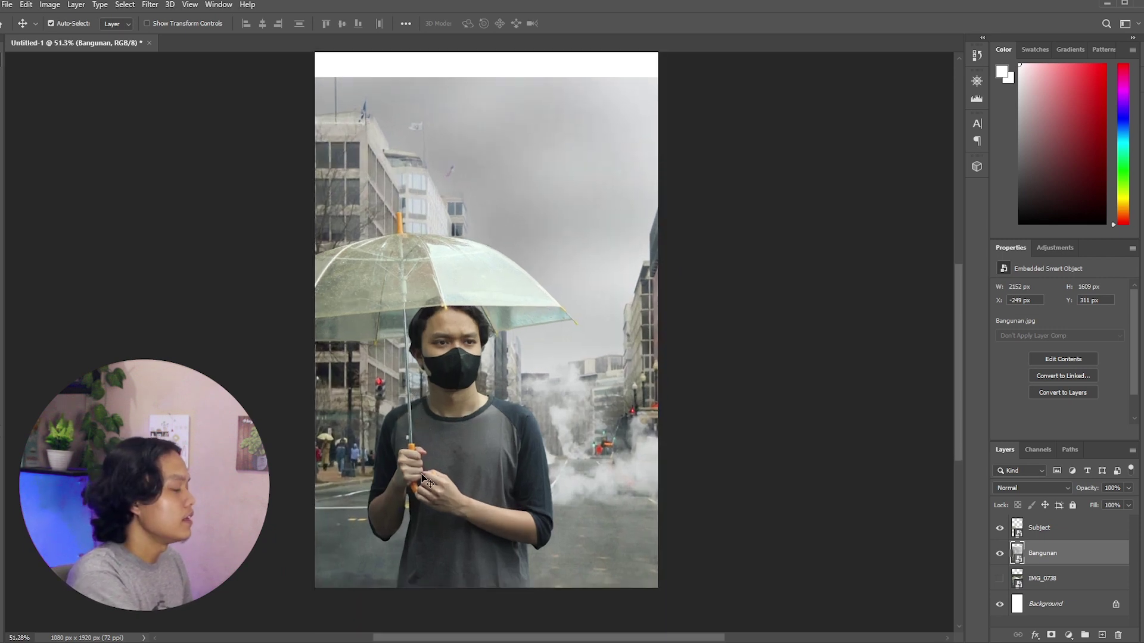
{"action": "scroll", "coordinate": [423, 476], "scroll_direction": "down", "scroll_amount": 1}
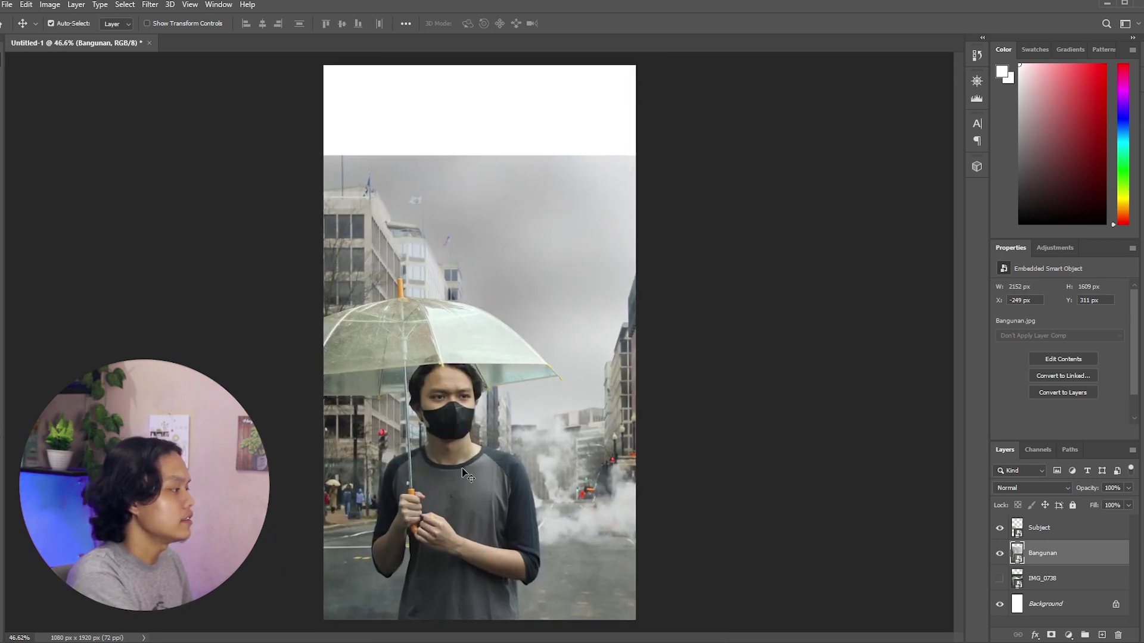
{"action": "scroll", "coordinate": [484, 472], "scroll_direction": "up", "scroll_amount": 1}
{"action": "left_click", "coordinate": [999, 528]}
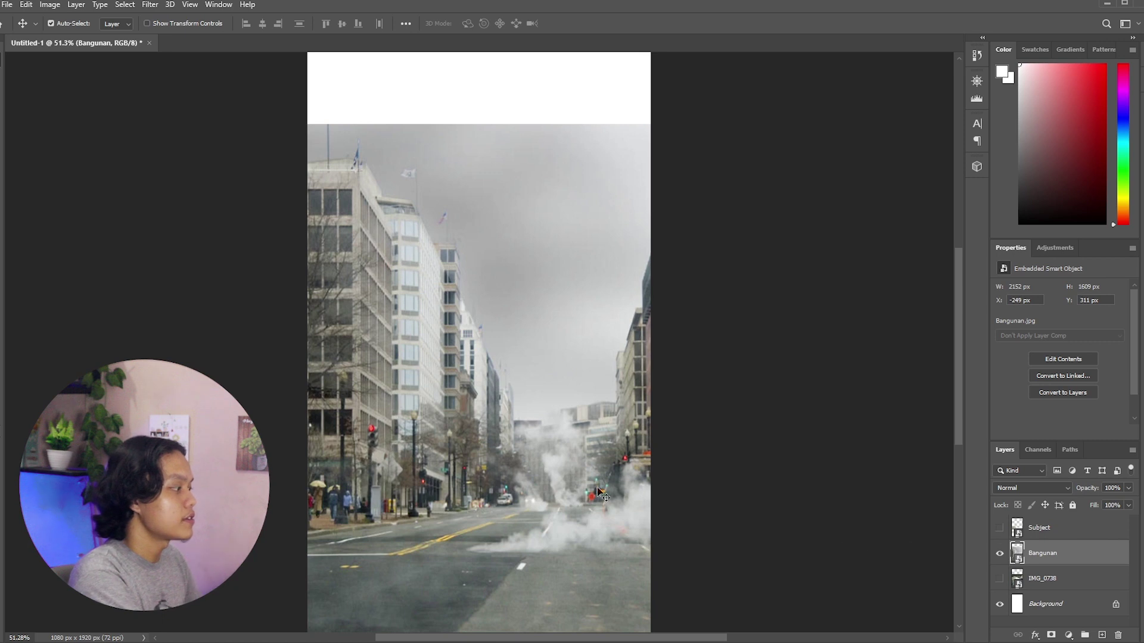
{"action": "scroll", "coordinate": [527, 493], "scroll_direction": "down", "scroll_amount": 1}
{"action": "scroll", "coordinate": [527, 493], "scroll_direction": "up", "scroll_amount": 1}
{"action": "scroll", "coordinate": [527, 492], "scroll_direction": "down", "scroll_amount": 1}
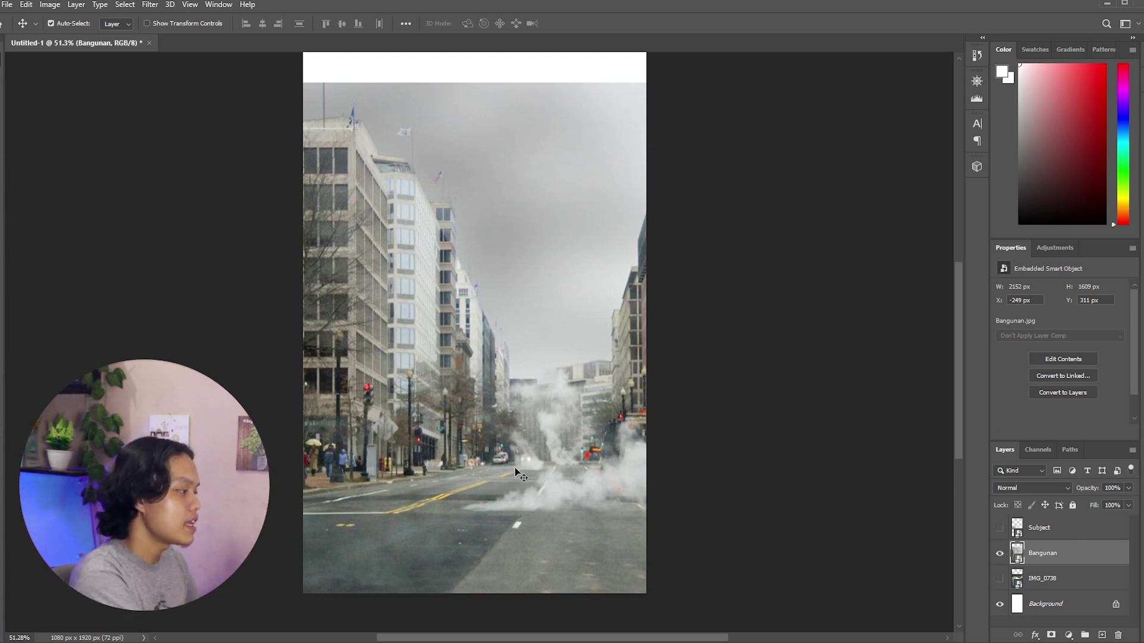
{"action": "scroll", "coordinate": [507, 560], "scroll_direction": "up", "scroll_amount": 2}
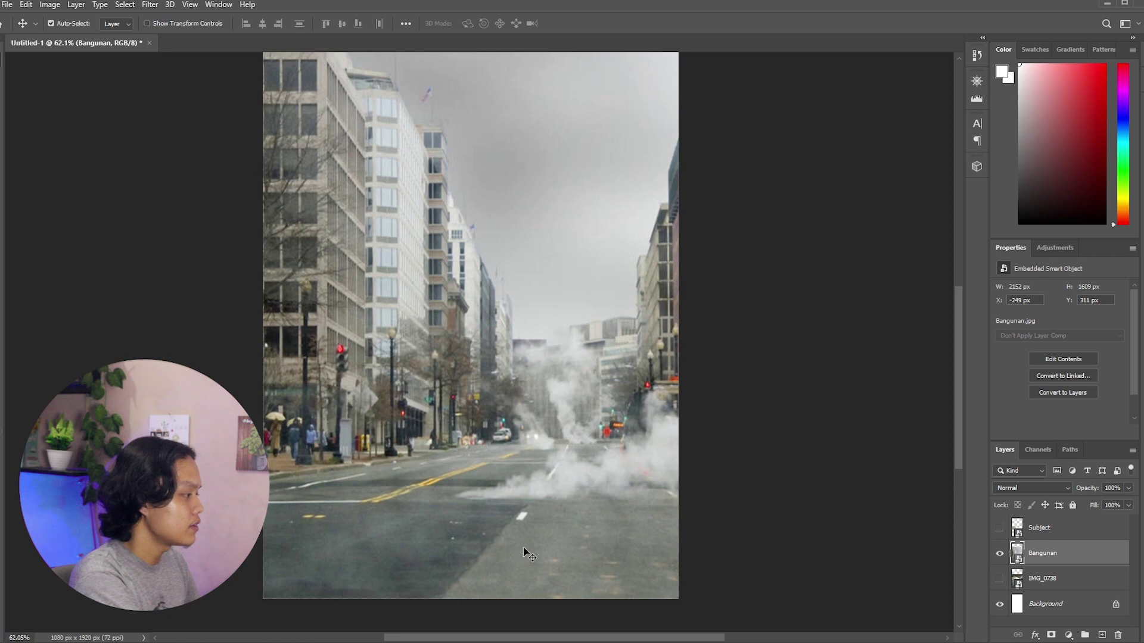
{"action": "scroll", "coordinate": [523, 547], "scroll_direction": "up", "scroll_amount": 1}
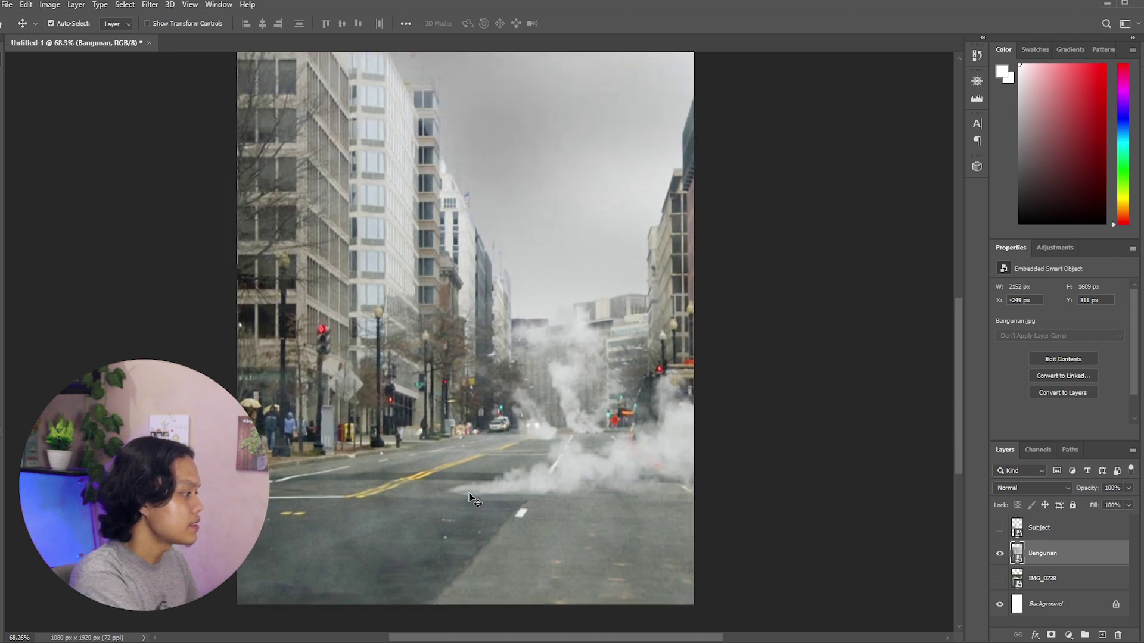
{"action": "scroll", "coordinate": [470, 500], "scroll_direction": "up", "scroll_amount": 3}
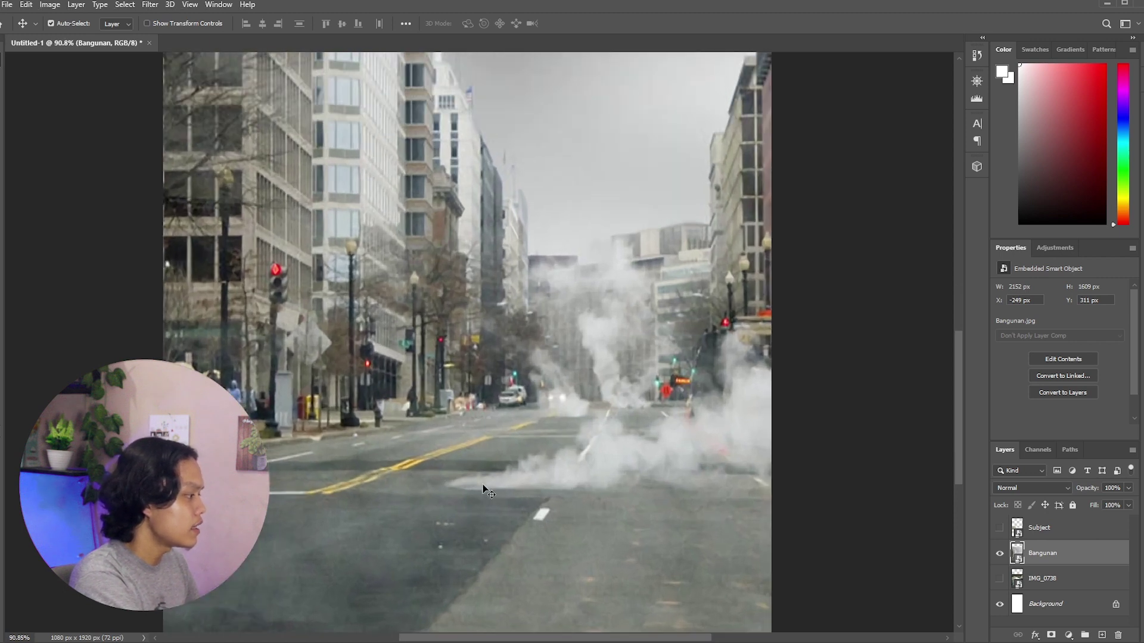
{"action": "scroll", "coordinate": [486, 492], "scroll_direction": "down", "scroll_amount": 6}
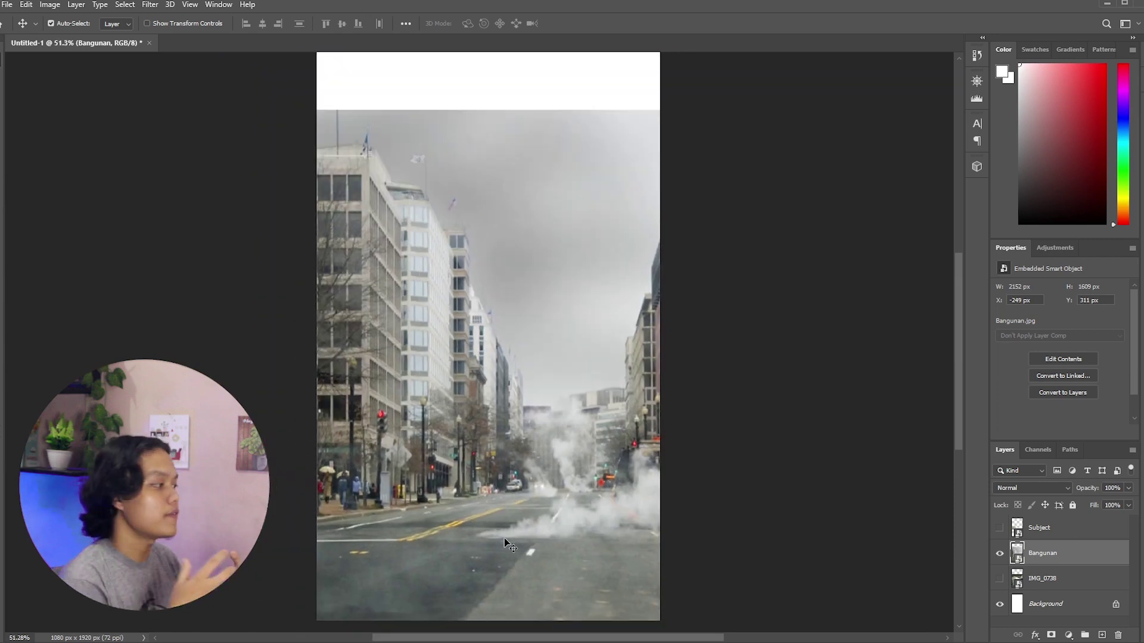
{"action": "scroll", "coordinate": [504, 538], "scroll_direction": "down", "scroll_amount": 1}
{"action": "scroll", "coordinate": [504, 538], "scroll_direction": "up", "scroll_amount": 1}
{"action": "scroll", "coordinate": [504, 538], "scroll_direction": "down", "scroll_amount": 1}
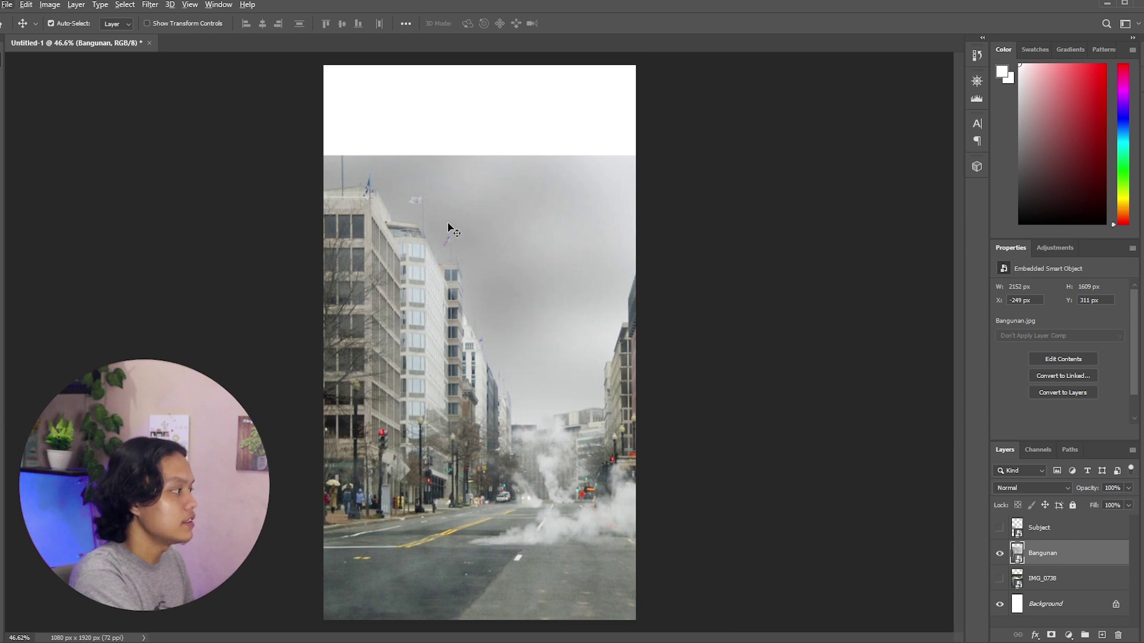
{"action": "scroll", "coordinate": [448, 226], "scroll_direction": "up", "scroll_amount": 2}
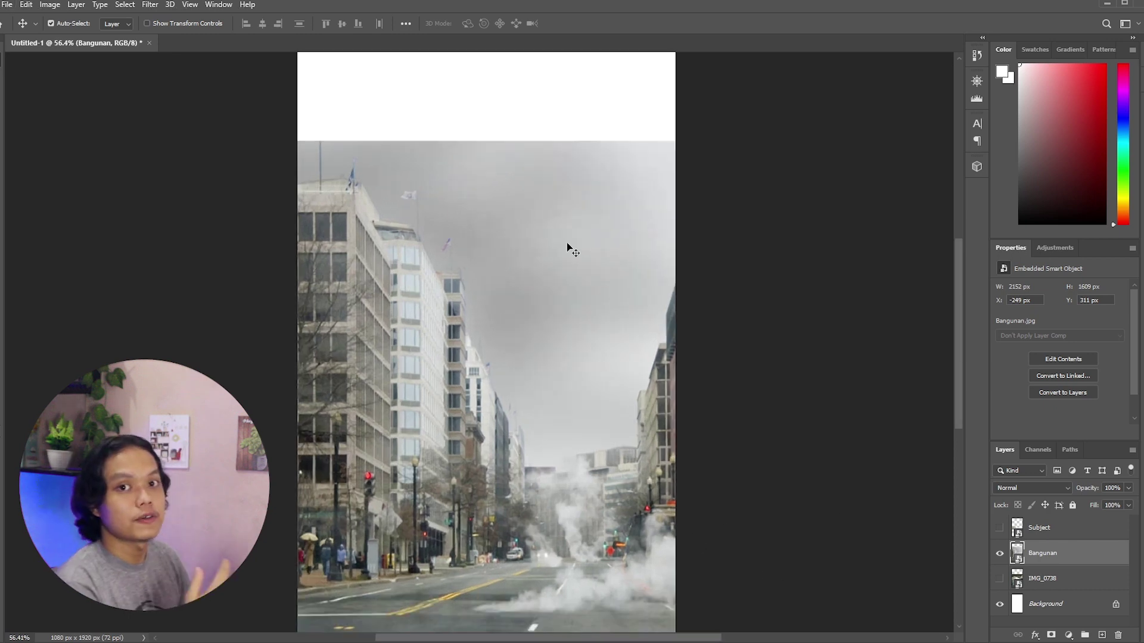
Show the Subject layer again and check how the umbrella portrait sits against the street background.
{"action": "left_click", "coordinate": [999, 528]}
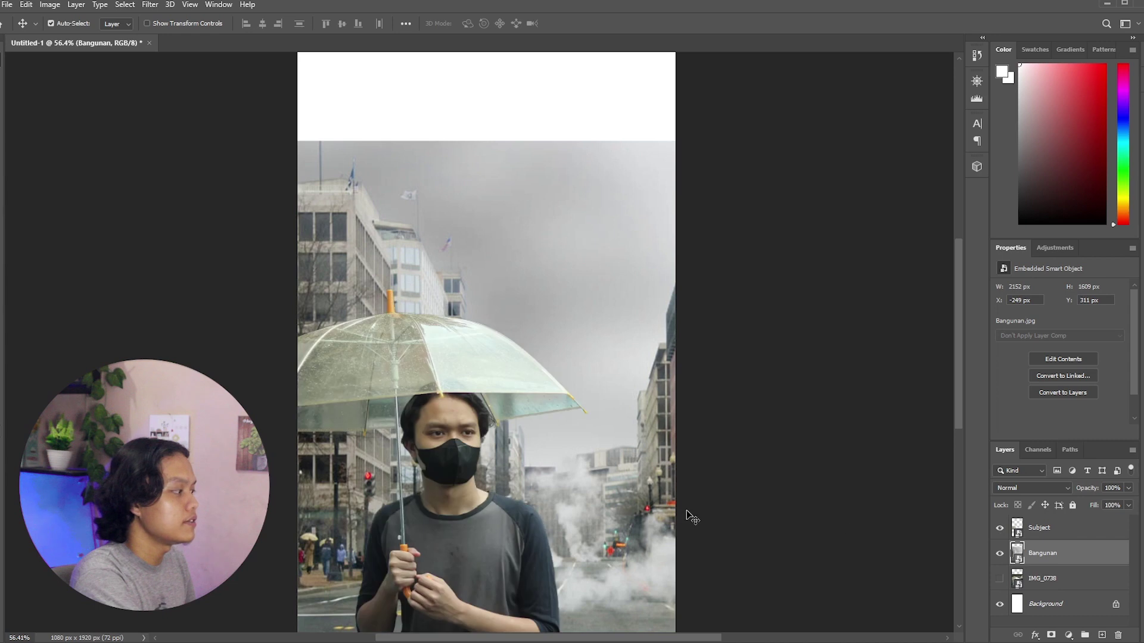
{"action": "scroll", "coordinate": [632, 507], "scroll_direction": "down", "scroll_amount": 1}
{"action": "scroll", "coordinate": [474, 377], "scroll_direction": "down", "scroll_amount": 2}
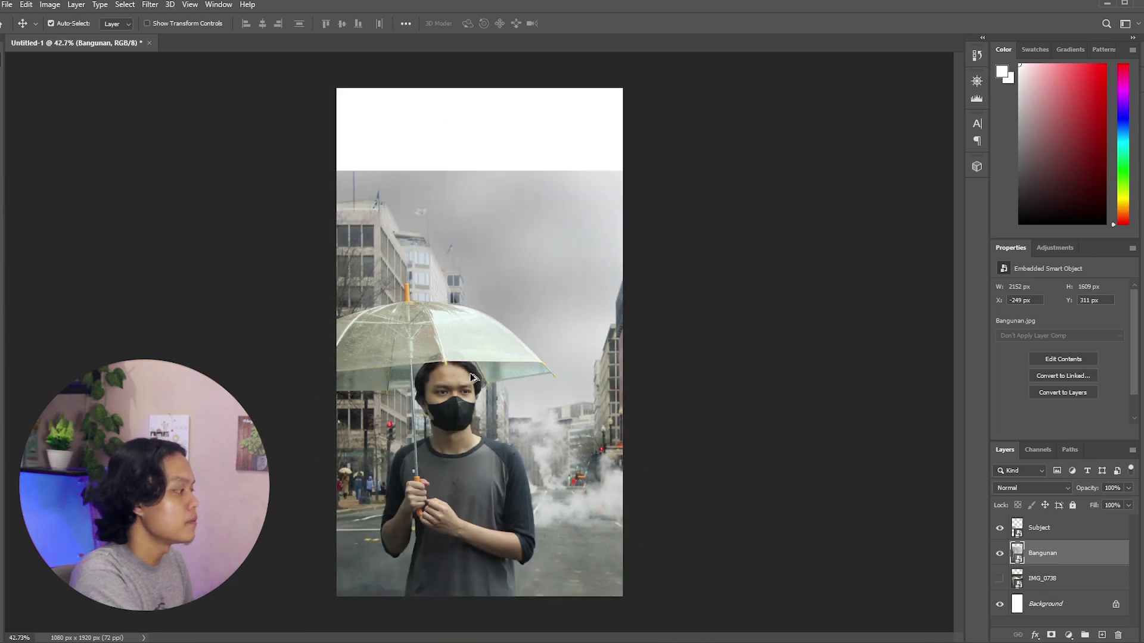
{"action": "scroll", "coordinate": [474, 377], "scroll_direction": "up", "scroll_amount": 1}
{"action": "scroll", "coordinate": [275, 396], "scroll_direction": "up", "scroll_amount": 1}
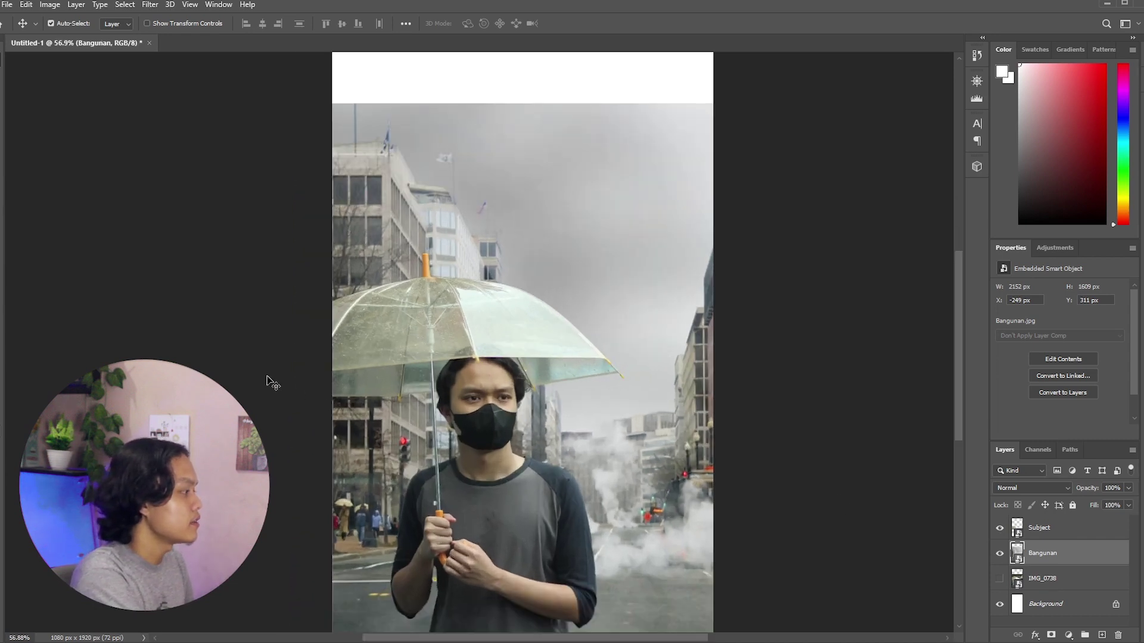
Add a Curves adjustment layer directly above the Subject layer.
{"action": "left_click", "coordinate": [271, 381]}
{"action": "scroll", "coordinate": [583, 371], "scroll_direction": "down", "scroll_amount": 2}
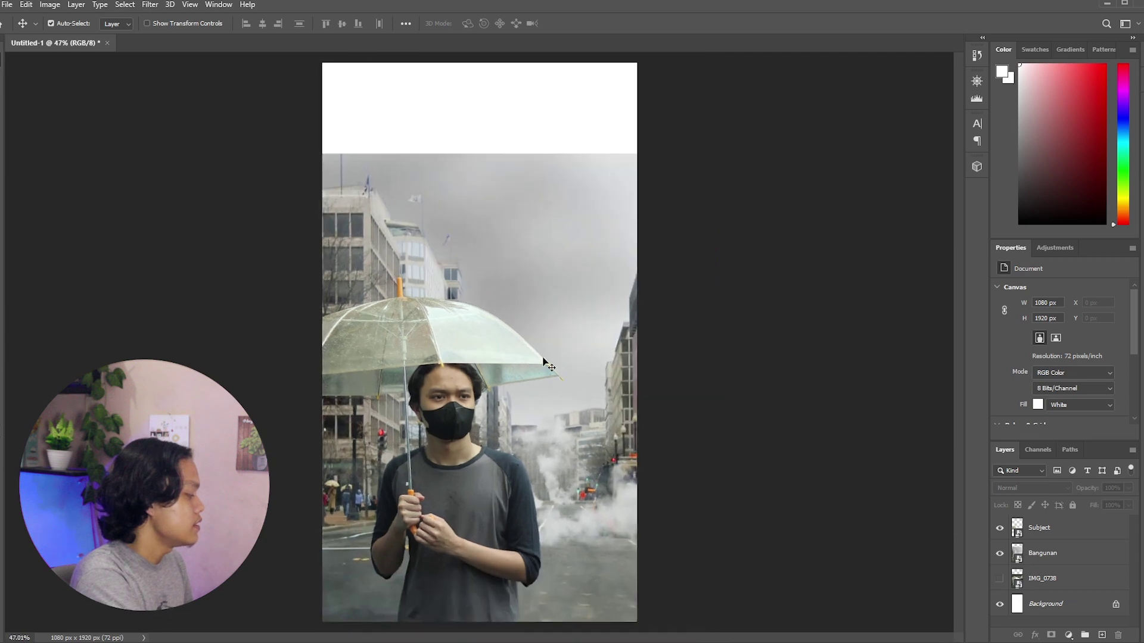
{"action": "left_click", "coordinate": [1049, 528]}
{"action": "left_click", "coordinate": [1070, 635]}
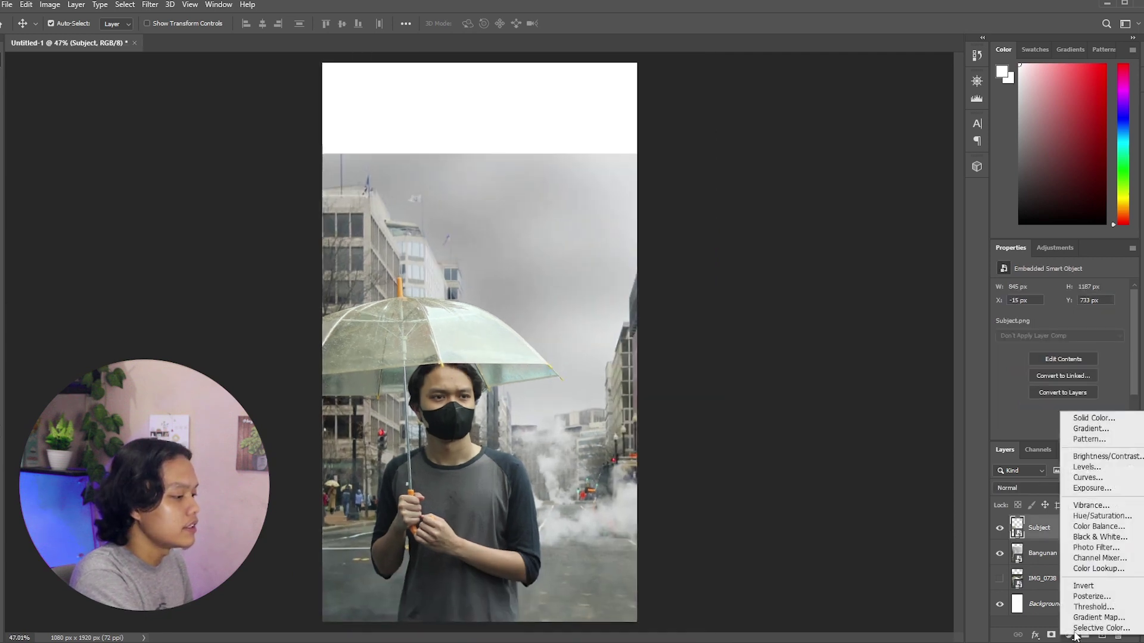
{"action": "left_click", "coordinate": [1019, 535]}
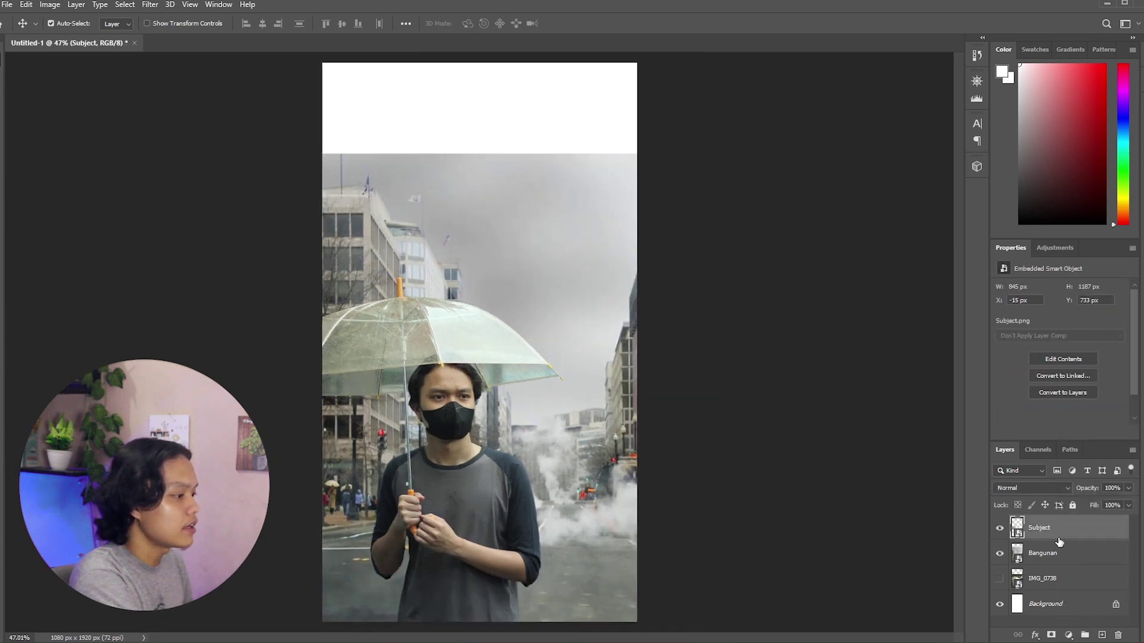
{"action": "left_click", "coordinate": [1069, 635]}
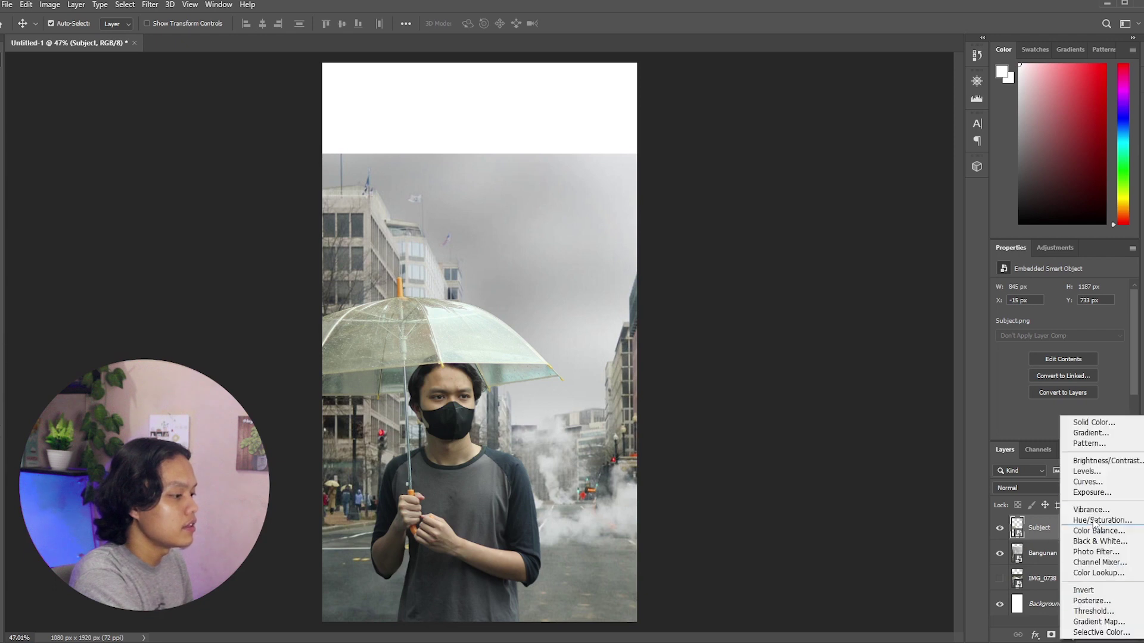
{"action": "left_click", "coordinate": [1087, 482]}
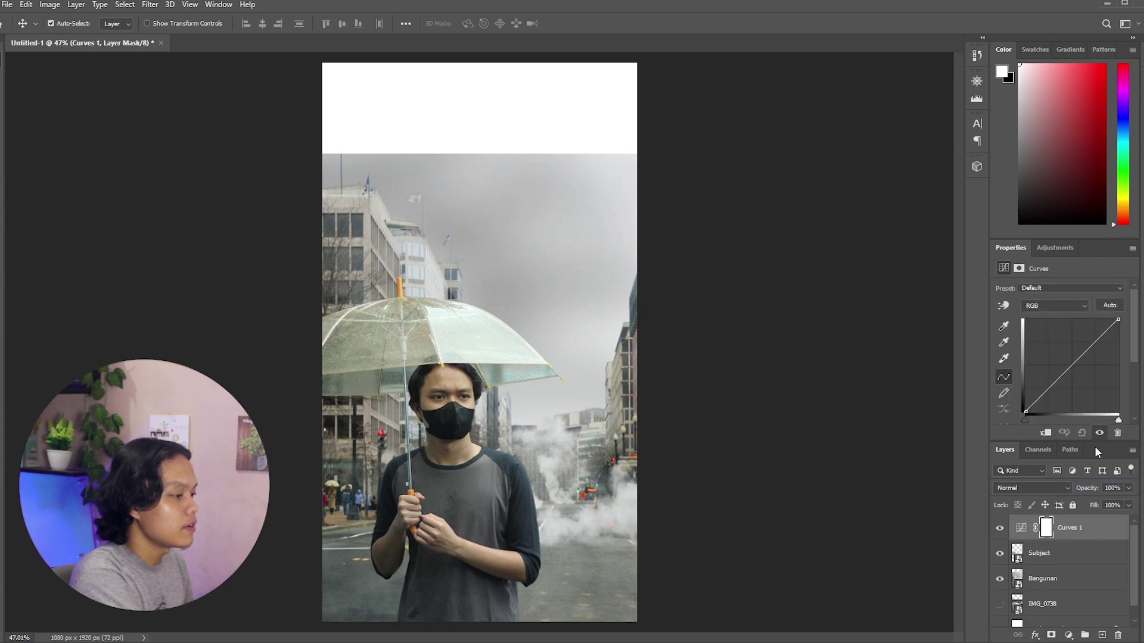
Darken the Curves adjustment's midtones slightly and clip it to the Subject layer.
{"action": "left_click", "coordinate": [1072, 368]}
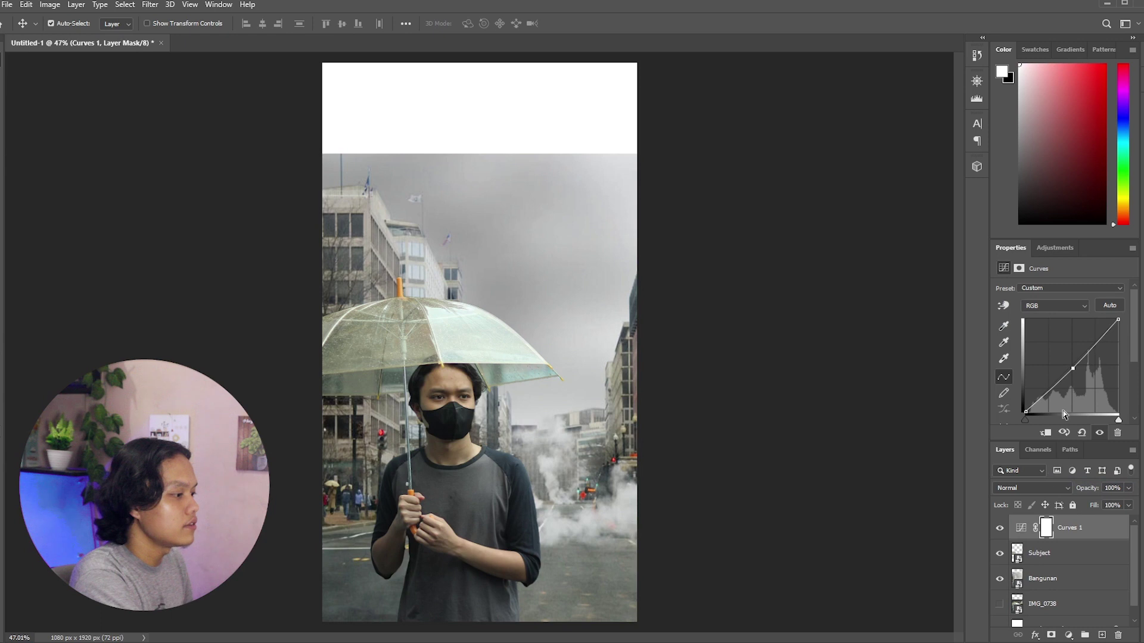
{"action": "left_click_drag", "start_coordinate": [1072, 369], "coordinate": [1072, 374]}
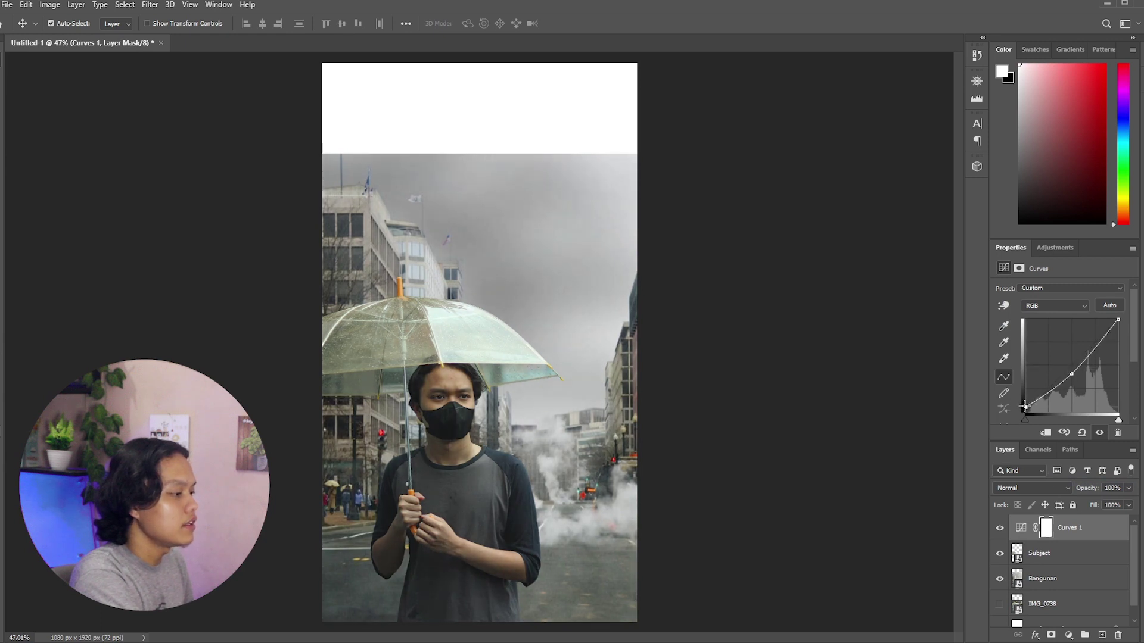
{"action": "left_click_drag", "start_coordinate": [1073, 375], "coordinate": [1072, 370]}
{"action": "key", "text": "ctrl+alt+g"}
Add a Curves adjustment above the Bangunan layer, lower its white point slightly and lift its black point for a faded look.
{"action": "left_click", "coordinate": [1069, 576]}
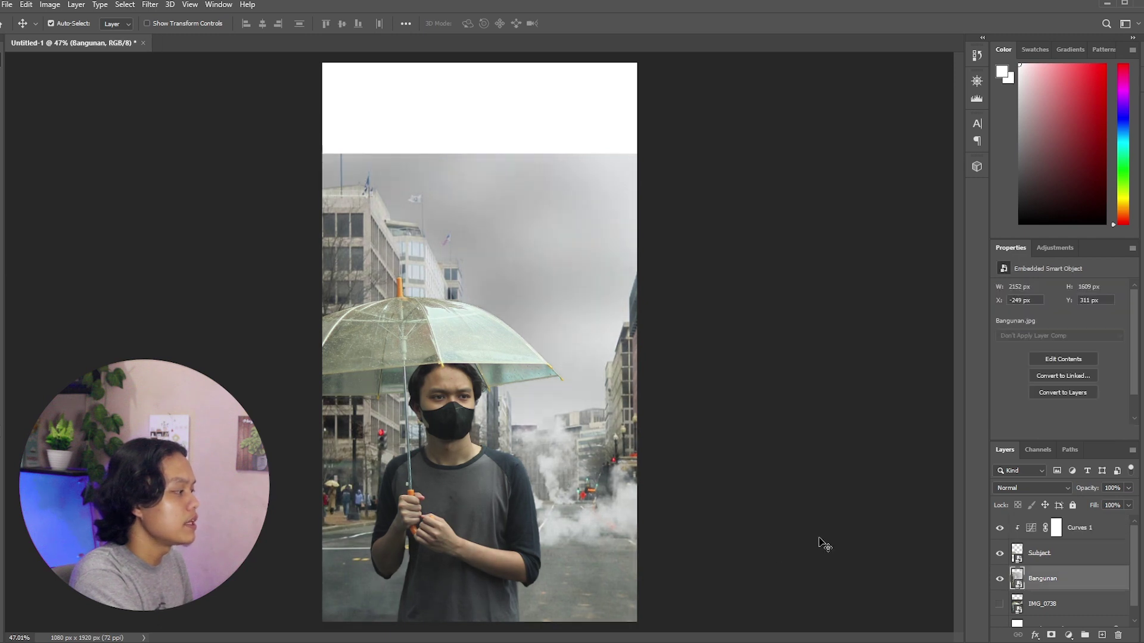
{"action": "left_click", "coordinate": [1068, 635]}
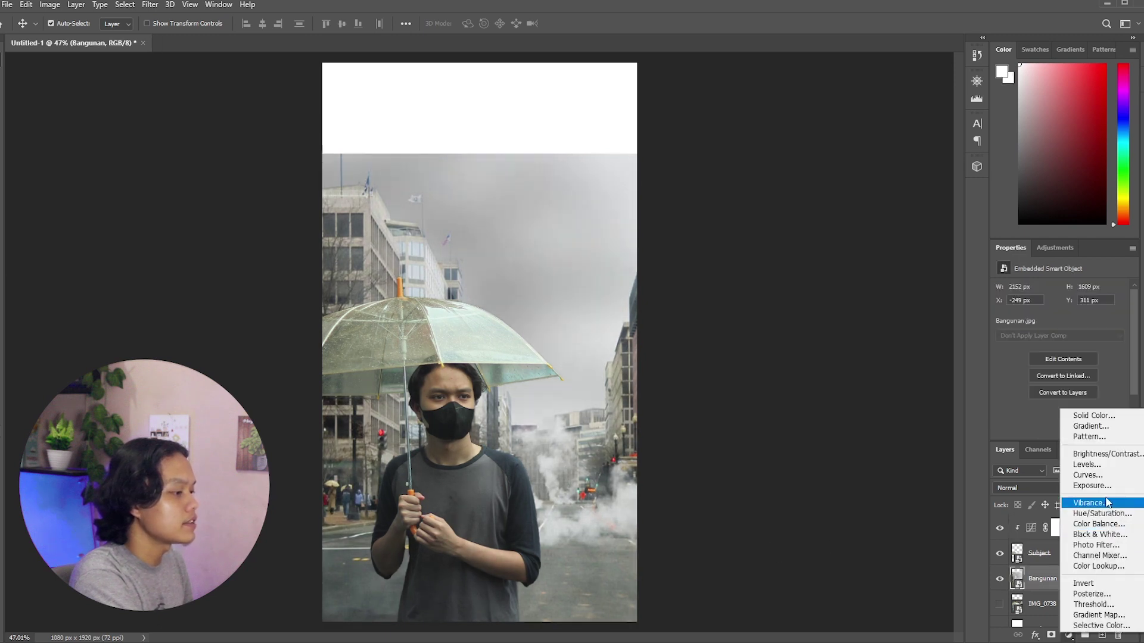
{"action": "left_click", "coordinate": [1079, 478]}
{"action": "left_click_drag", "start_coordinate": [1071, 373], "coordinate": [1073, 368]}
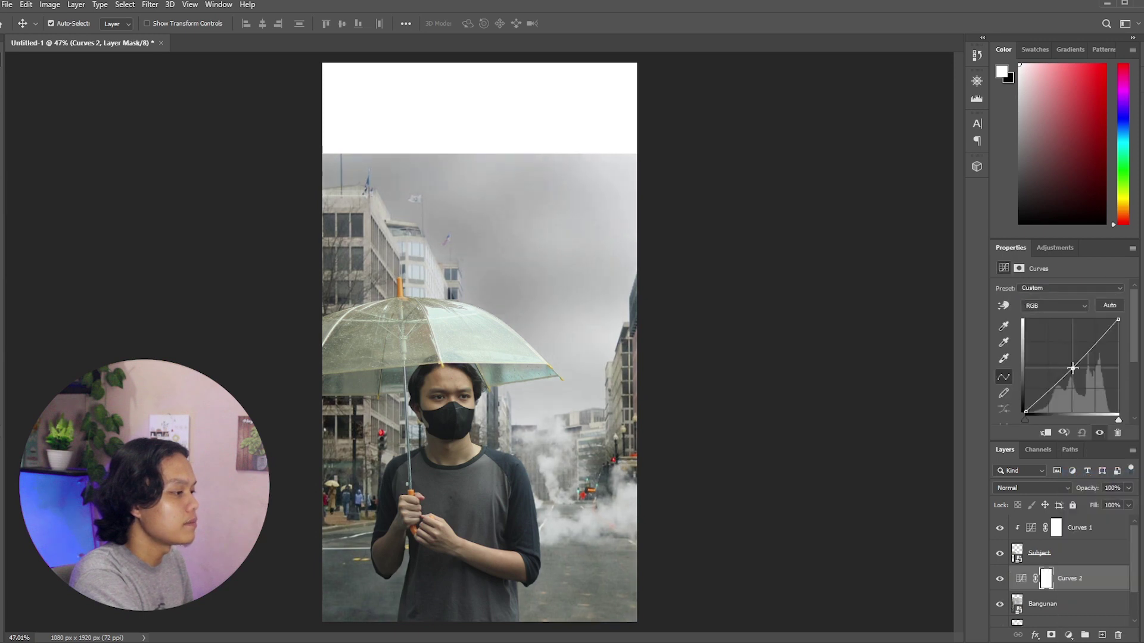
{"action": "left_click_drag", "start_coordinate": [1118, 321], "coordinate": [1119, 324]}
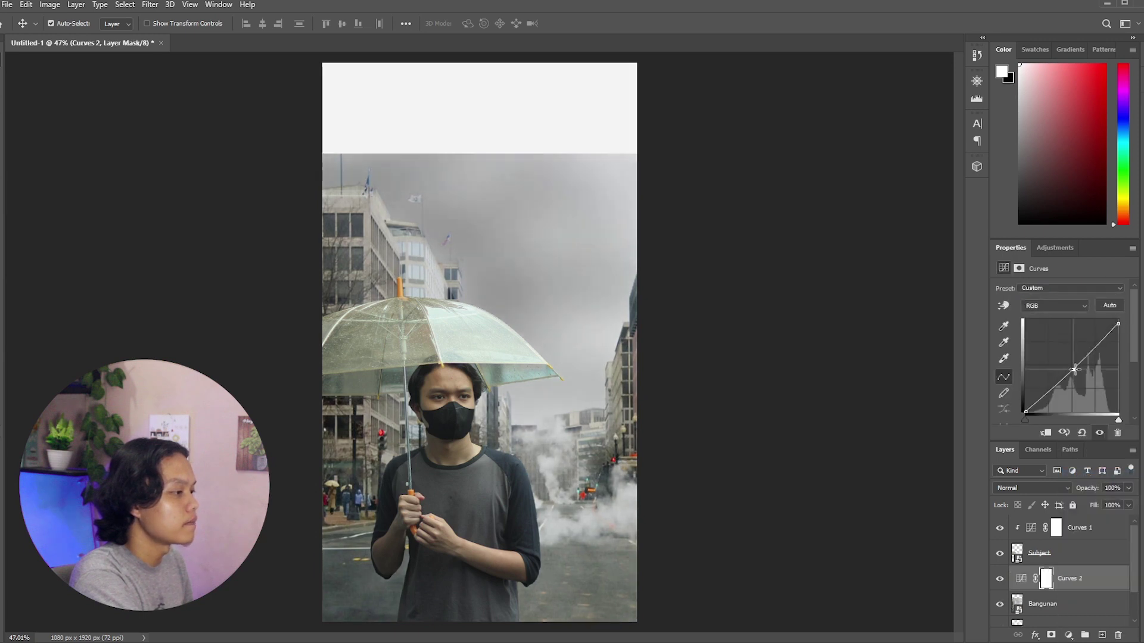
{"action": "left_click_drag", "start_coordinate": [1025, 411], "coordinate": [1025, 407]}
Fade the Subject's clipped Curves adjustment by slightly lifting its black point and lowering its white point.
{"action": "left_click", "coordinate": [1060, 553]}
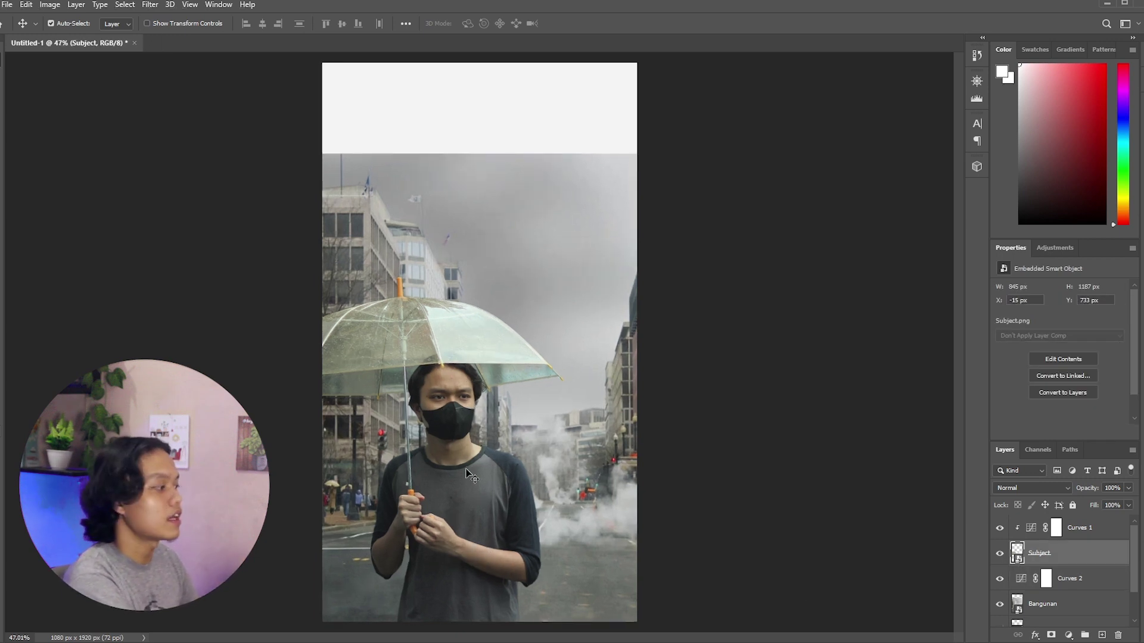
{"action": "scroll", "coordinate": [400, 554], "scroll_direction": "up", "scroll_amount": 1}
{"action": "scroll", "coordinate": [512, 543], "scroll_direction": "down", "scroll_amount": 1}
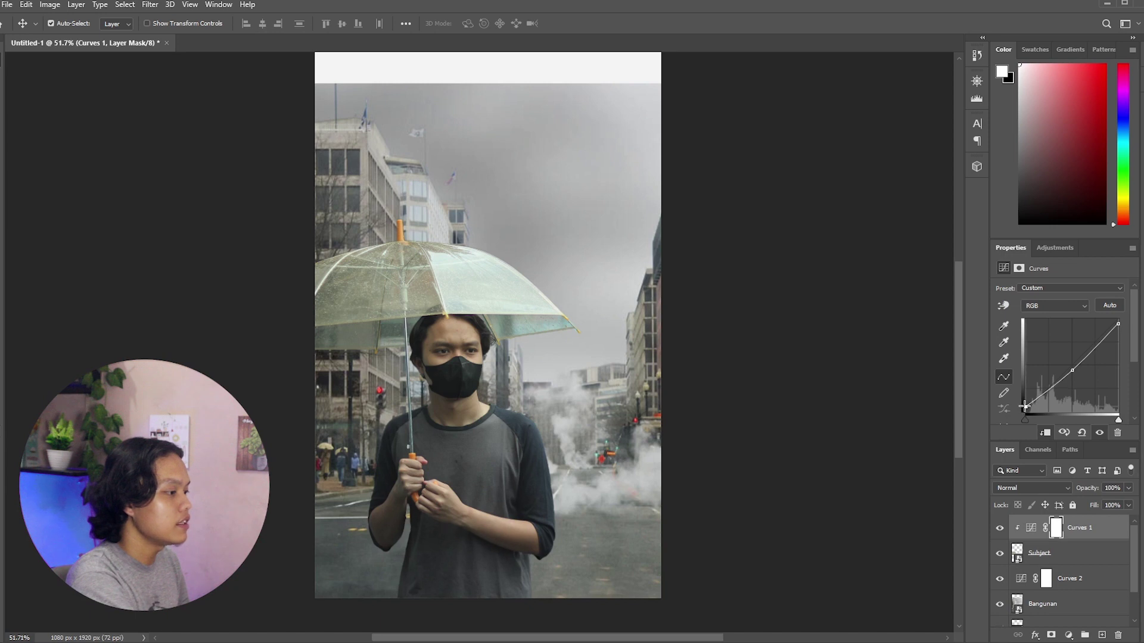
{"action": "scroll", "coordinate": [517, 376], "scroll_direction": "down", "scroll_amount": 2}
{"action": "left_click", "coordinate": [789, 484]}
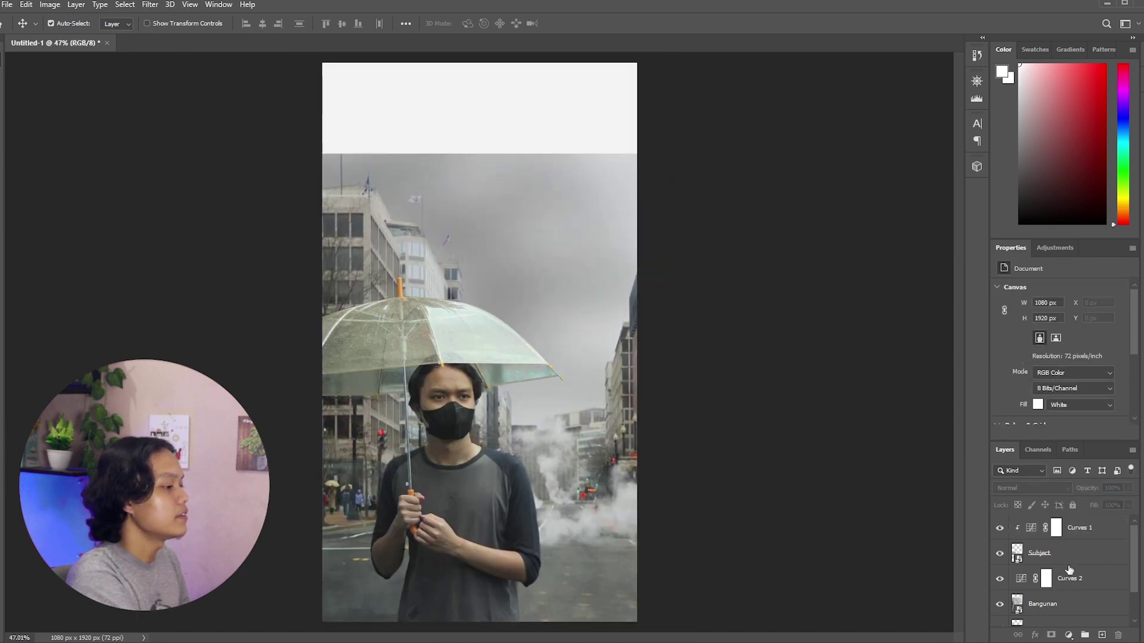
Place the Api fire image at about 180 x 190 px over the street steam beside the subject and set its blend mode to Screen.
{"action": "left_click", "coordinate": [103, 614]}
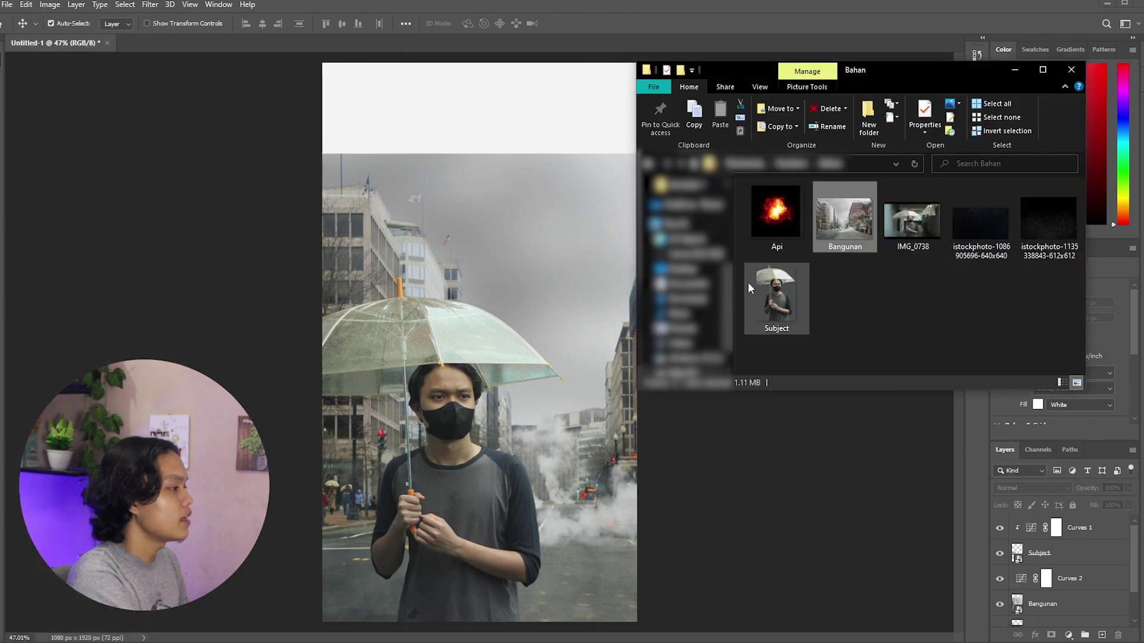
{"action": "left_click", "coordinate": [772, 242]}
{"action": "left_click_drag", "start_coordinate": [779, 213], "coordinate": [506, 417]}
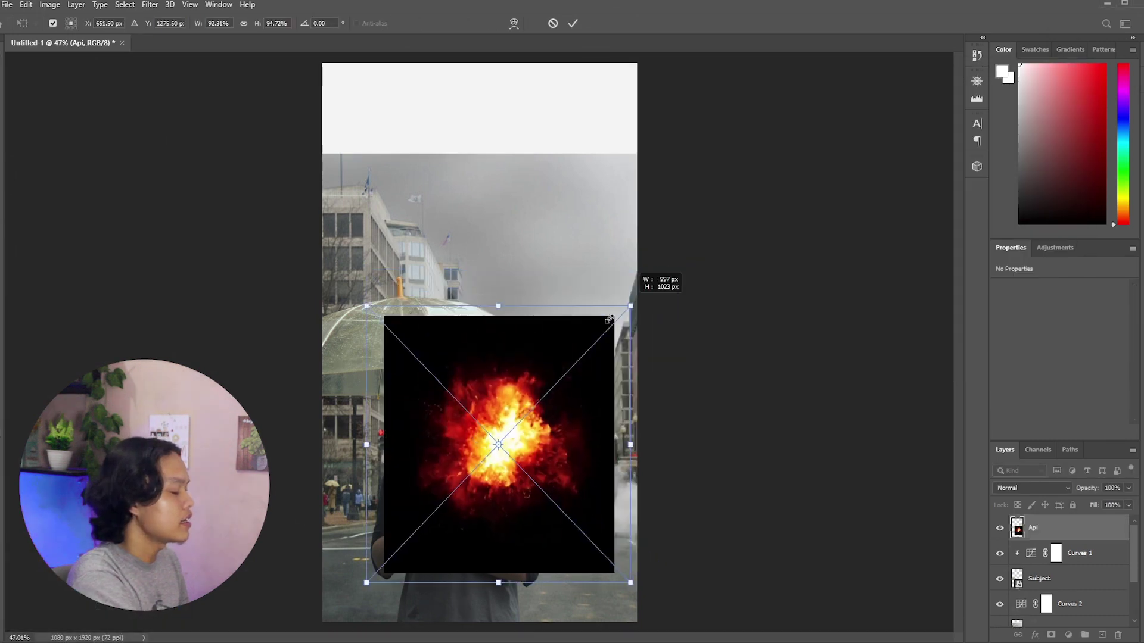
{"action": "left_click_drag", "start_coordinate": [613, 311], "coordinate": [426, 524]}
{"action": "left_click_drag", "start_coordinate": [417, 536], "coordinate": [616, 524]}
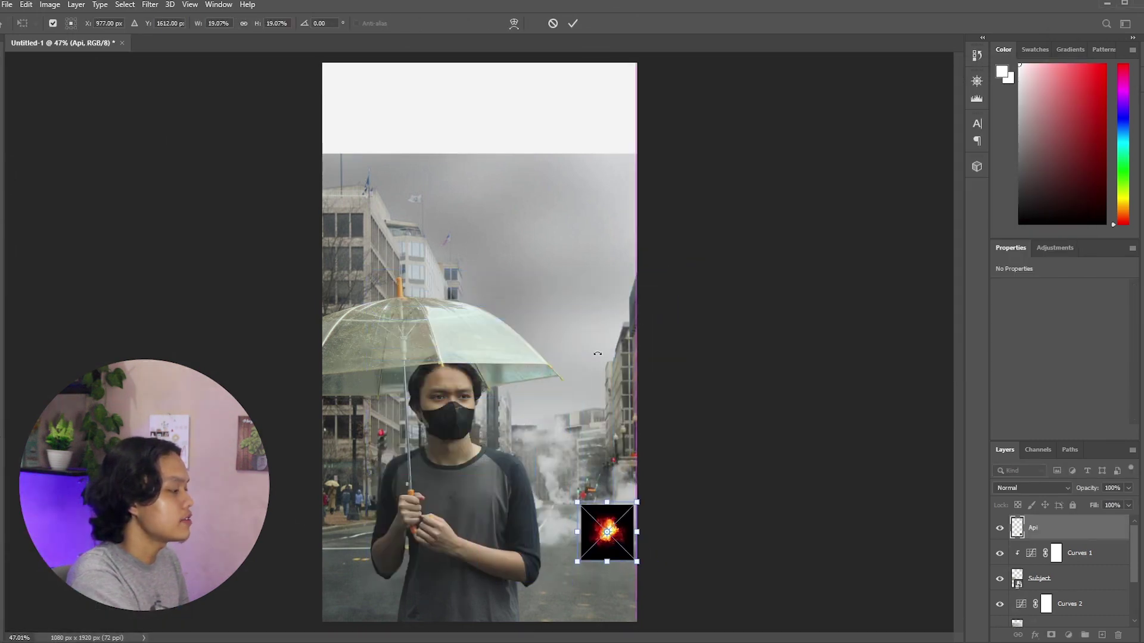
{"action": "left_click", "coordinate": [572, 23]}
{"action": "key", "text": "shift+alt+s"}
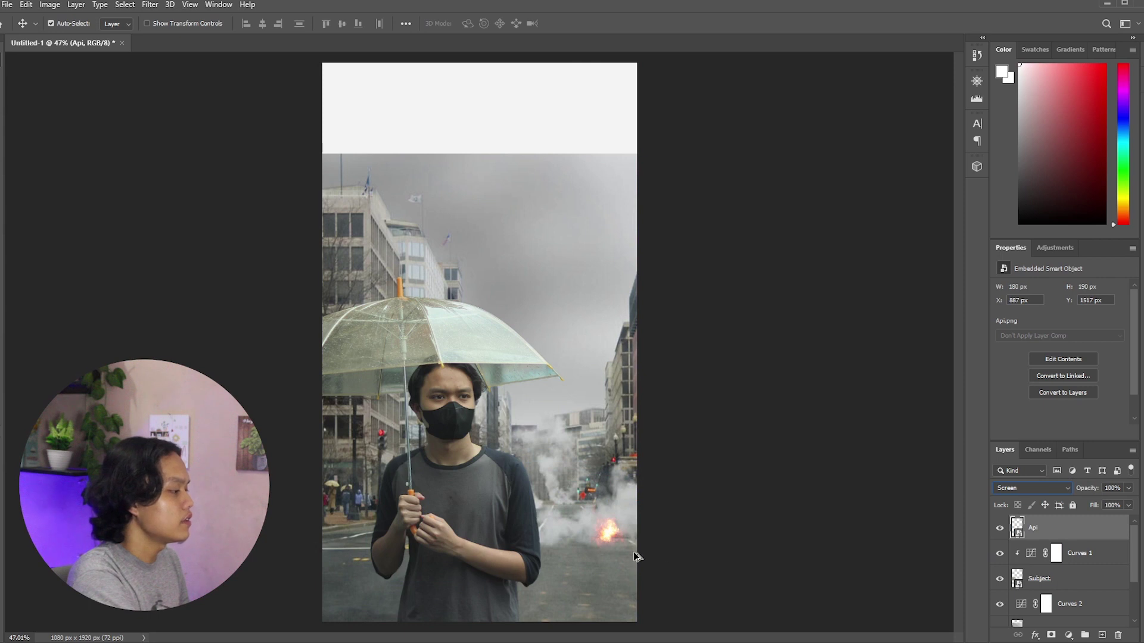
Enlarge the Api fire to about 193 x 203 px and move it to the canvas edge at X 929, Y 1484 px.
{"action": "scroll", "coordinate": [634, 552], "scroll_direction": "up", "scroll_amount": 3}
{"action": "key", "text": "ctrl+t"}
{"action": "left_click_drag", "start_coordinate": [543, 492], "coordinate": [569, 490]}
{"action": "left_click_drag", "start_coordinate": [610, 435], "coordinate": [614, 412]}
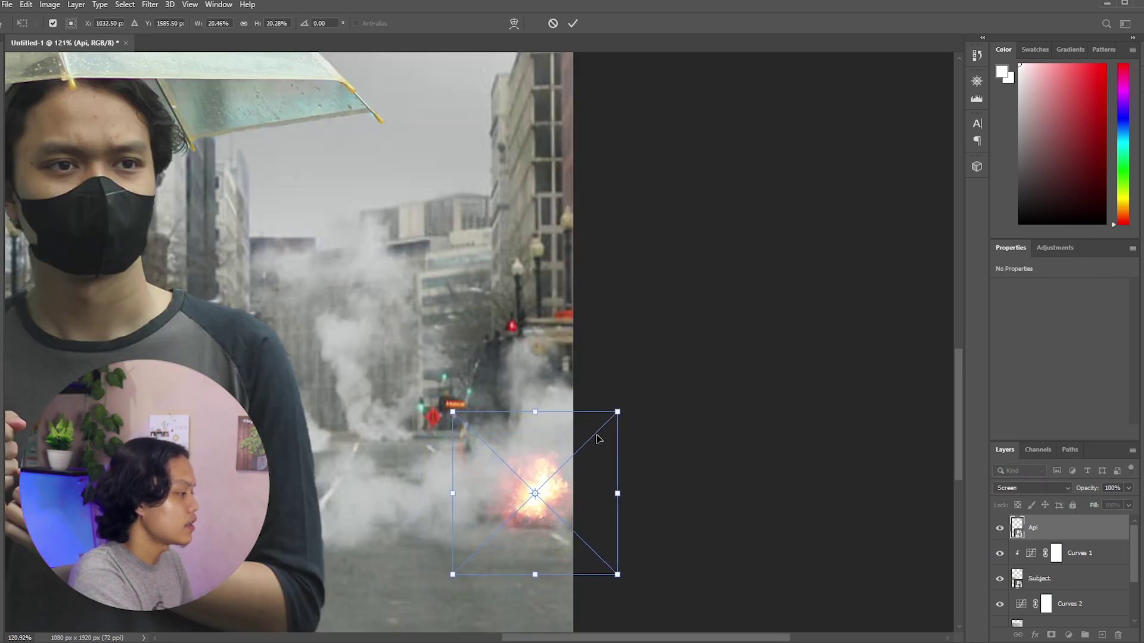
{"action": "left_click", "coordinate": [573, 23]}
{"action": "scroll", "coordinate": [383, 374], "scroll_direction": "down", "scroll_amount": 4}
{"action": "scroll", "coordinate": [290, 467], "scroll_direction": "up", "scroll_amount": 3}
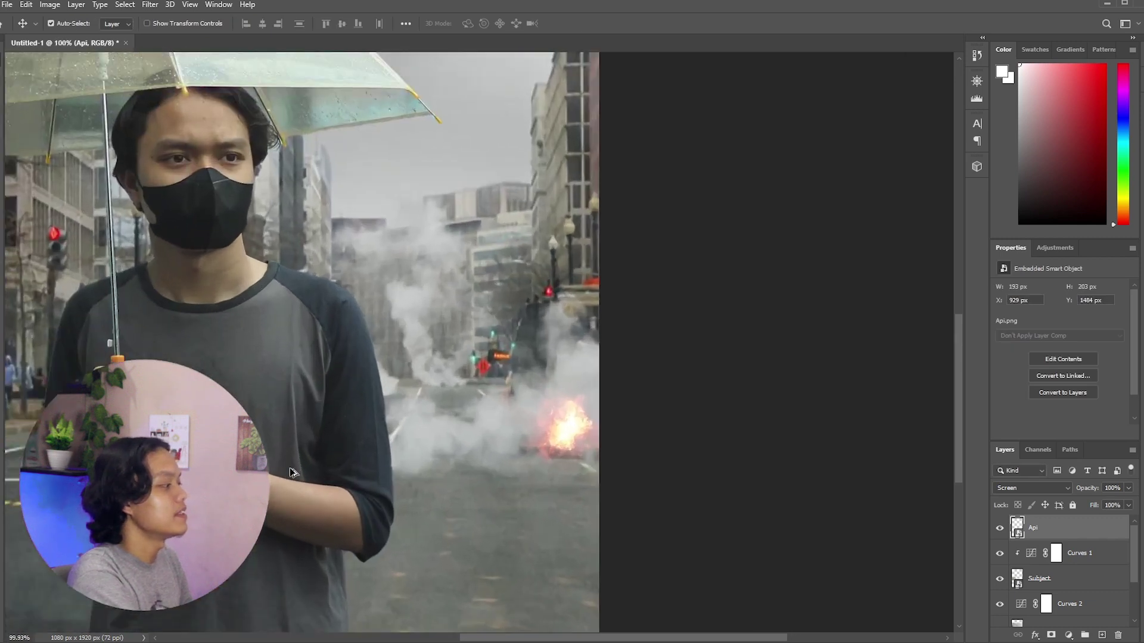
{"action": "scroll", "coordinate": [290, 467], "scroll_direction": "up", "scroll_amount": 2}
Duplicate the Api fire, shrink the copy to about 115 x 120 px and place it farther down the street at X 770, Y 1445 px.
{"action": "right_click", "coordinate": [1053, 517]}
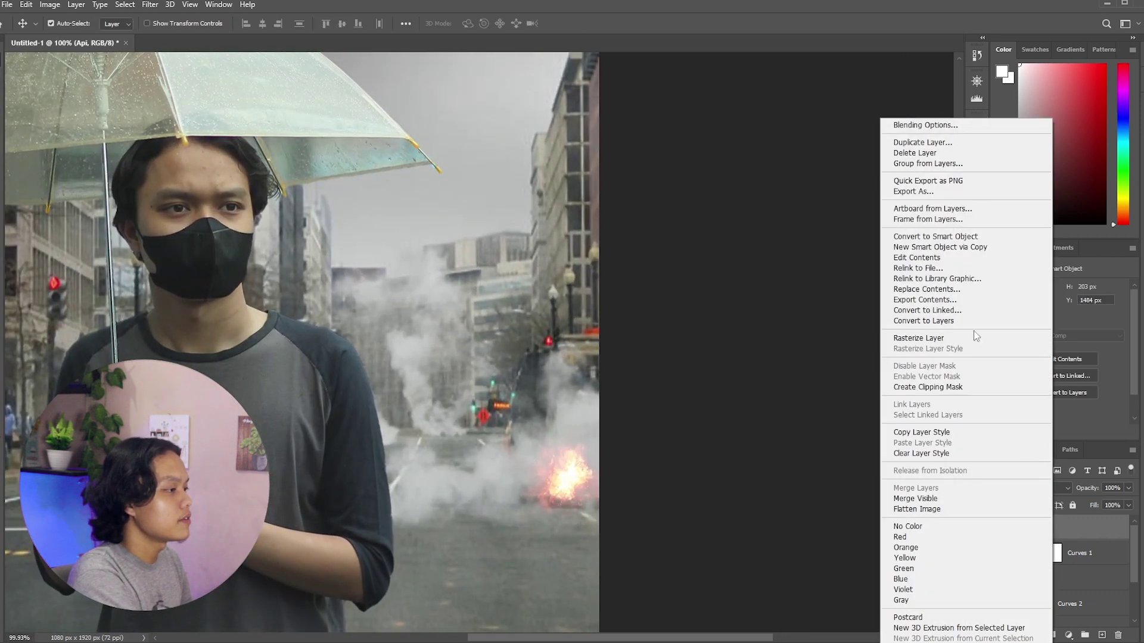
{"action": "left_click", "coordinate": [938, 143]}
{"action": "left_click", "coordinate": [685, 183]}
{"action": "key", "text": "ctrl+t"}
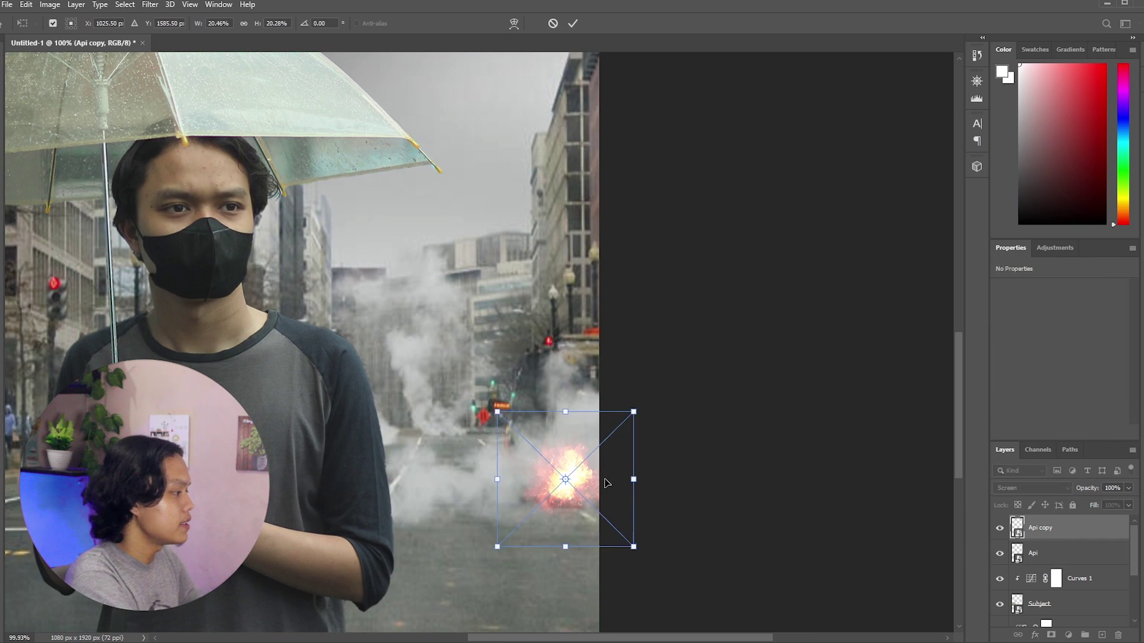
{"action": "left_click_drag", "start_coordinate": [606, 482], "coordinate": [476, 424]}
{"action": "left_click_drag", "start_coordinate": [506, 362], "coordinate": [471, 416]}
{"action": "key", "text": "Return"}
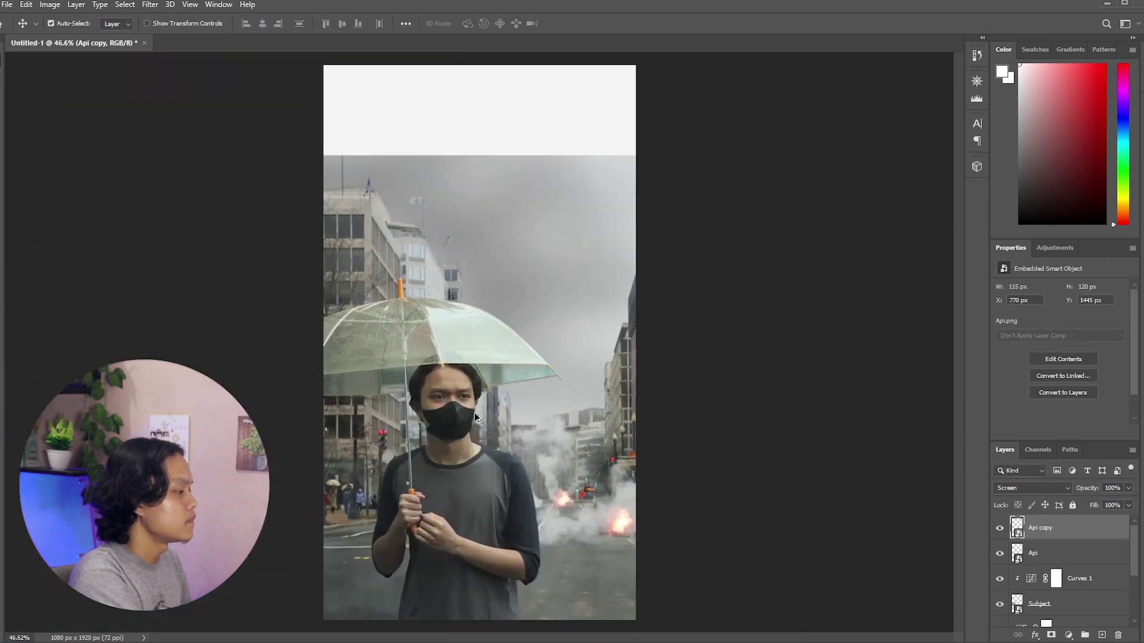
Clip the Curves 2 adjustment to the Bangunan layer and make Bangunan the active layer.
{"action": "key", "text": "v"}
{"action": "scroll", "coordinate": [509, 280], "scroll_direction": "up", "scroll_amount": 1}
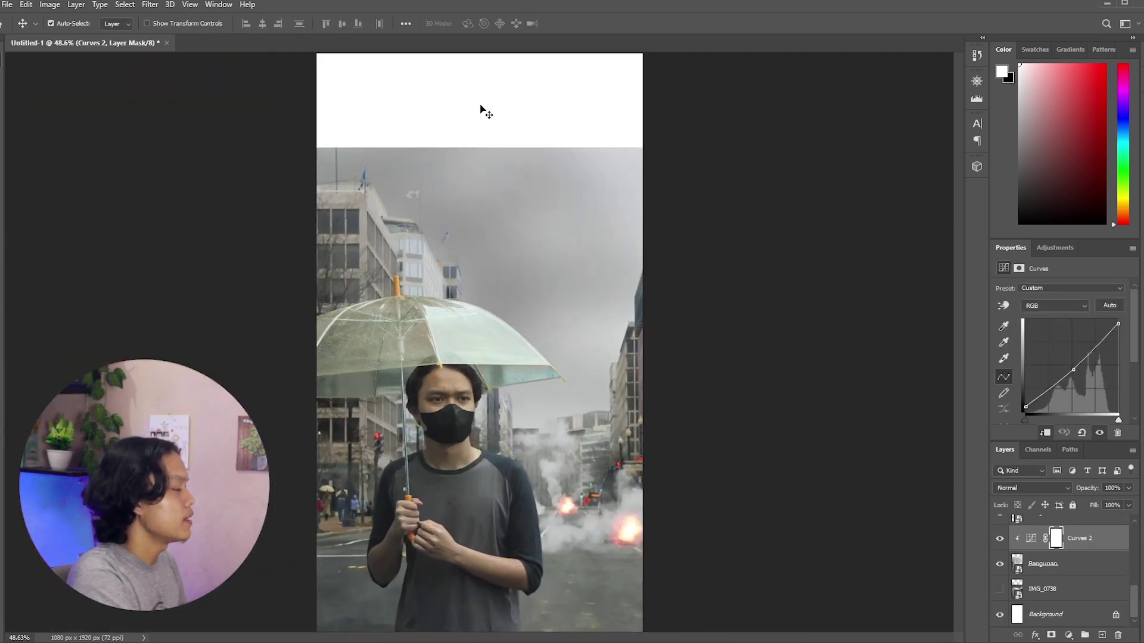
{"action": "left_click", "coordinate": [1010, 560]}
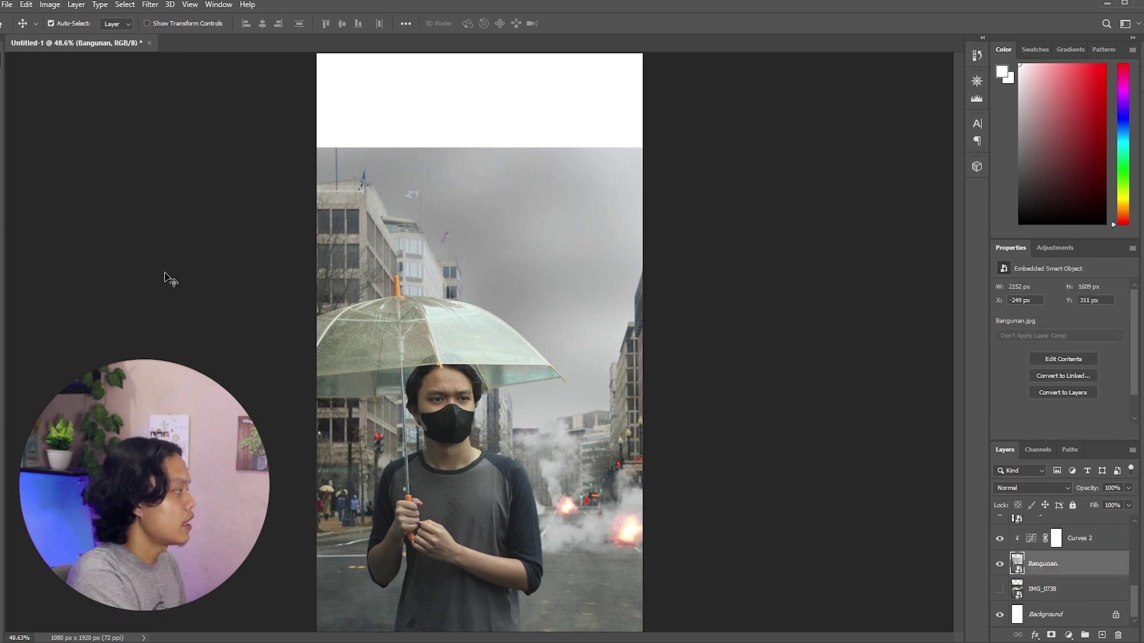
Cover the blank area above the street photo with a 1080 x 352 px strip of sky on its own layer.
{"action": "key", "text": "m"}
{"action": "scroll", "coordinate": [414, 152], "scroll_direction": "up", "scroll_amount": 4}
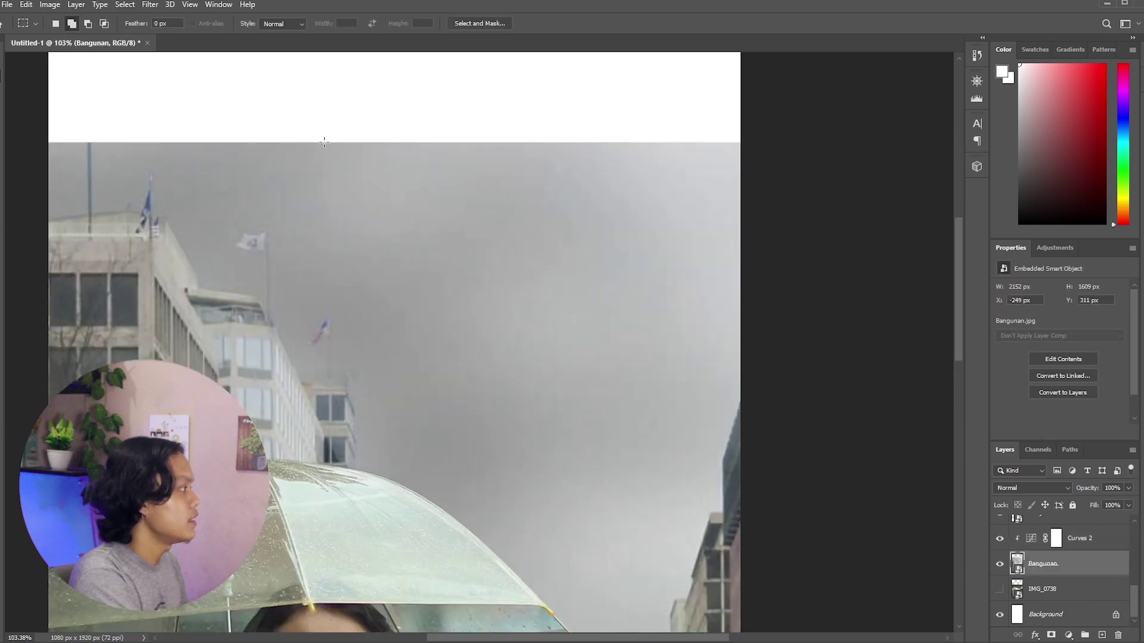
{"action": "key", "text": "ctrl+j"}
{"action": "scroll", "coordinate": [417, 297], "scroll_direction": "down", "scroll_amount": 3}
{"action": "key", "text": "ctrl+t"}
{"action": "left_click_drag", "start_coordinate": [475, 187], "coordinate": [692, 242]}
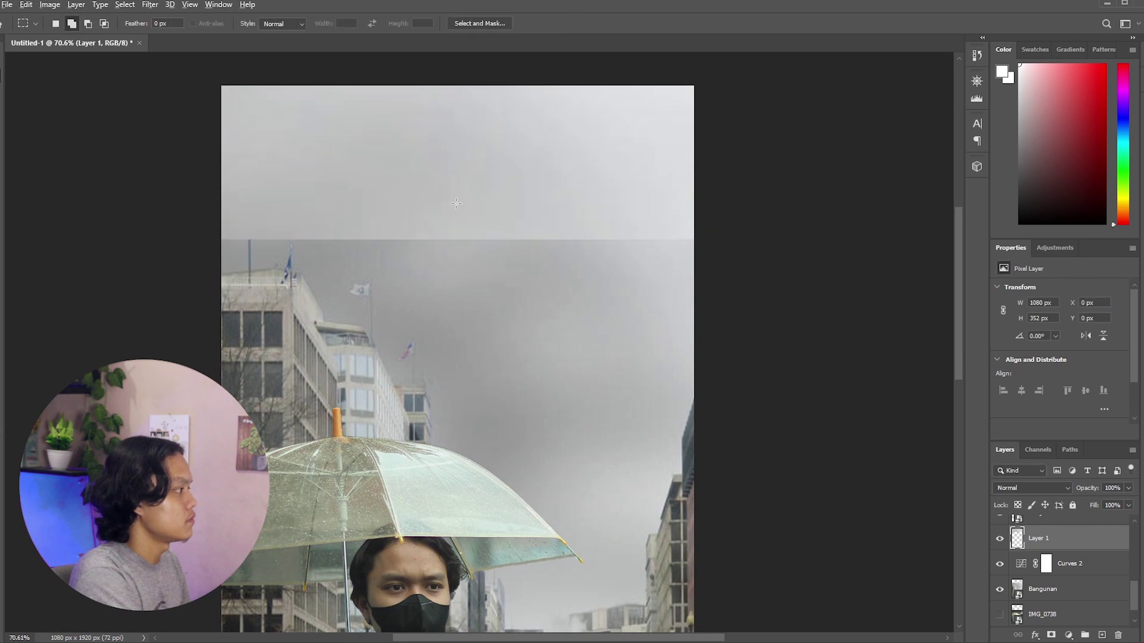
{"action": "key", "text": "Return"}
Darken the sky strip with a clipped Levels adjustment and clip Curves 2 to the Bangunan layer again.
{"action": "scroll", "coordinate": [364, 196], "scroll_direction": "up", "scroll_amount": 1}
{"action": "left_click", "coordinate": [1070, 636]}
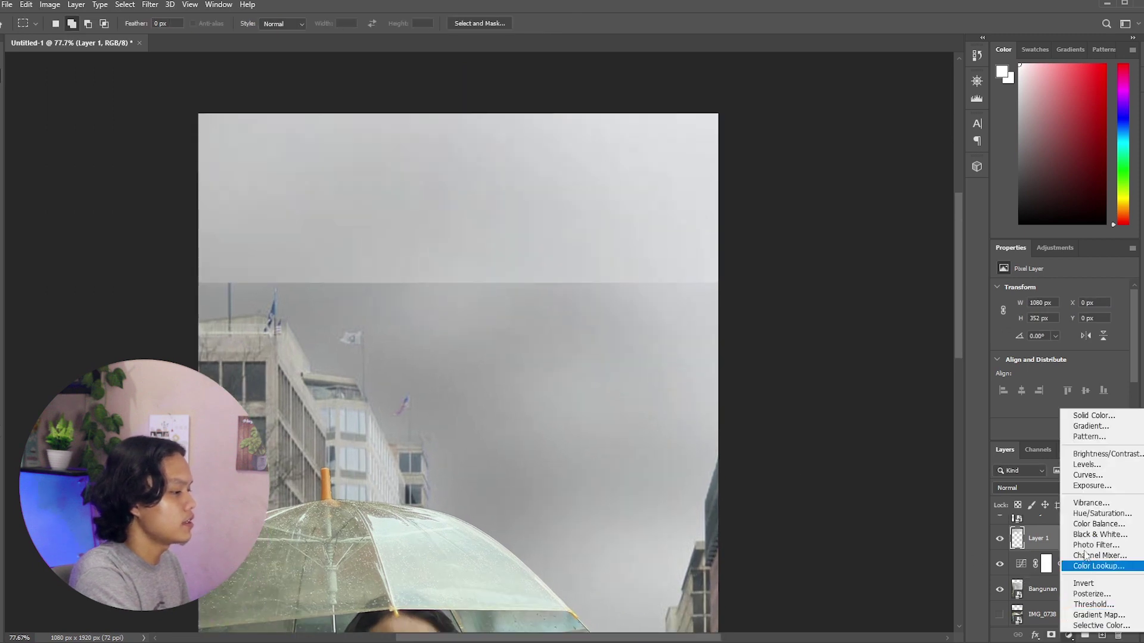
{"action": "left_click", "coordinate": [1037, 463]}
{"action": "left_click_drag", "start_coordinate": [1081, 380], "coordinate": [1050, 379]}
{"action": "left_click", "coordinate": [1071, 589]}
{"action": "key", "text": "ctrl+alt+g"}
Add a clipped Curves adjustment directly above the sky strip to match its tone to the street photo's sky.
{"action": "left_click", "coordinate": [1071, 563]}
{"action": "left_click", "coordinate": [1069, 636]}
{"action": "left_click", "coordinate": [1102, 481]}
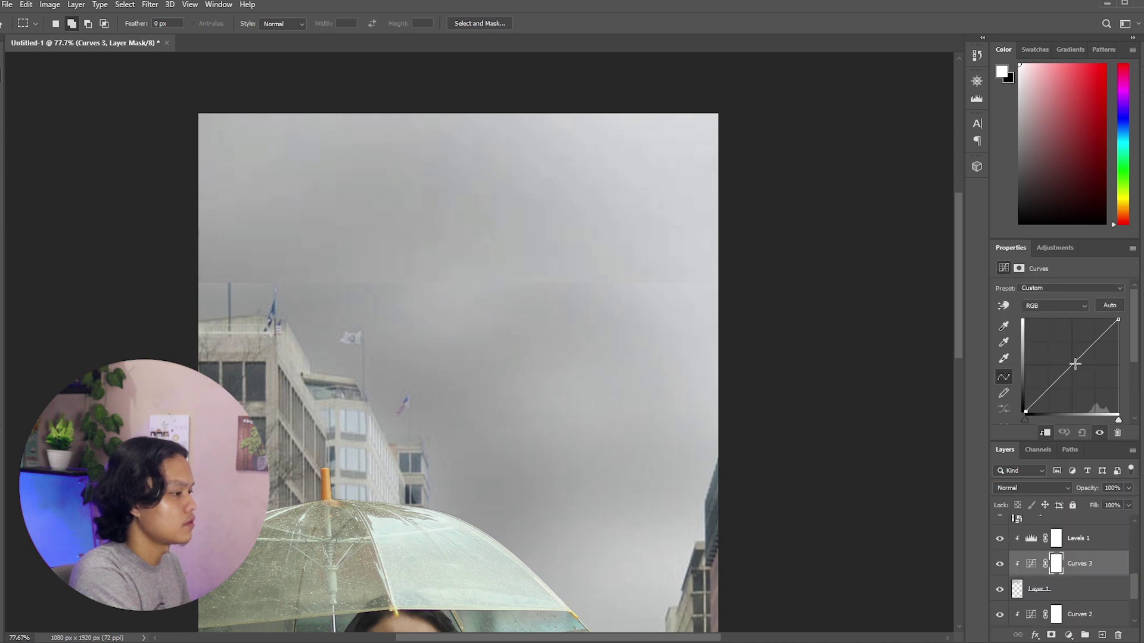
{"action": "scroll", "coordinate": [220, 306], "scroll_direction": "up", "scroll_amount": 1}
Erase along the lower edge of the sky strip with a soft eraser at 5% flow to hide its seam.
{"action": "key", "text": "alt+bracketleft"}
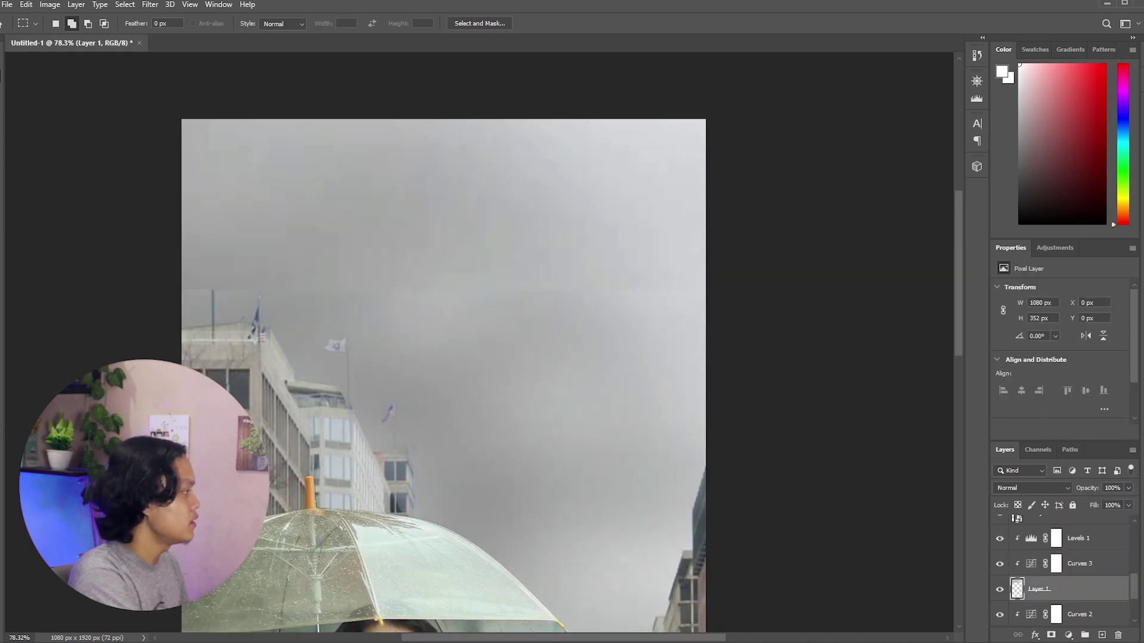
{"action": "key", "text": "e"}
{"action": "scroll", "coordinate": [301, 316], "scroll_direction": "up", "scroll_amount": 3}
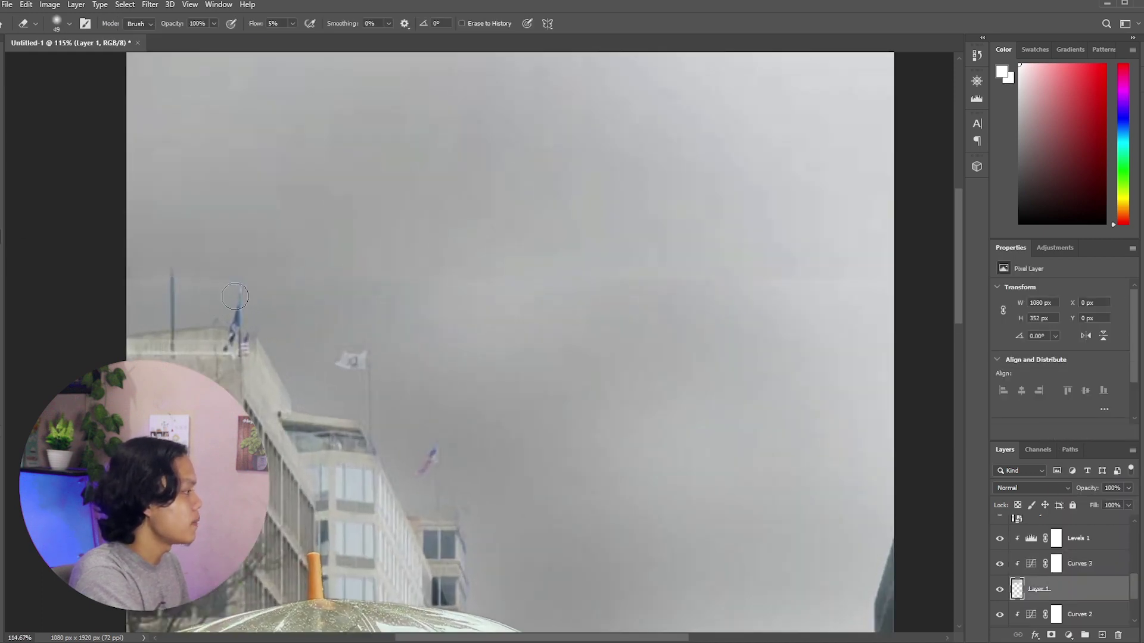
{"action": "scroll", "coordinate": [477, 224], "scroll_direction": "up", "scroll_amount": 2}
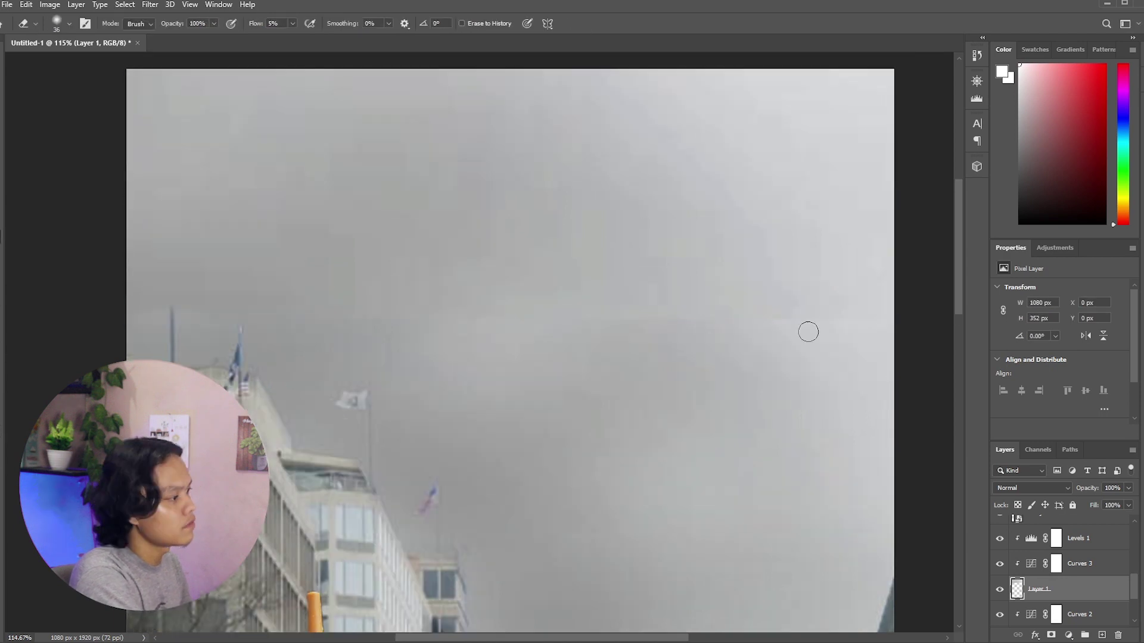
{"action": "scroll", "coordinate": [497, 331], "scroll_direction": "down", "scroll_amount": 3}
{"action": "scroll", "coordinate": [580, 214], "scroll_direction": "up", "scroll_amount": 1}
{"action": "scroll", "coordinate": [542, 264], "scroll_direction": "up", "scroll_amount": 2}
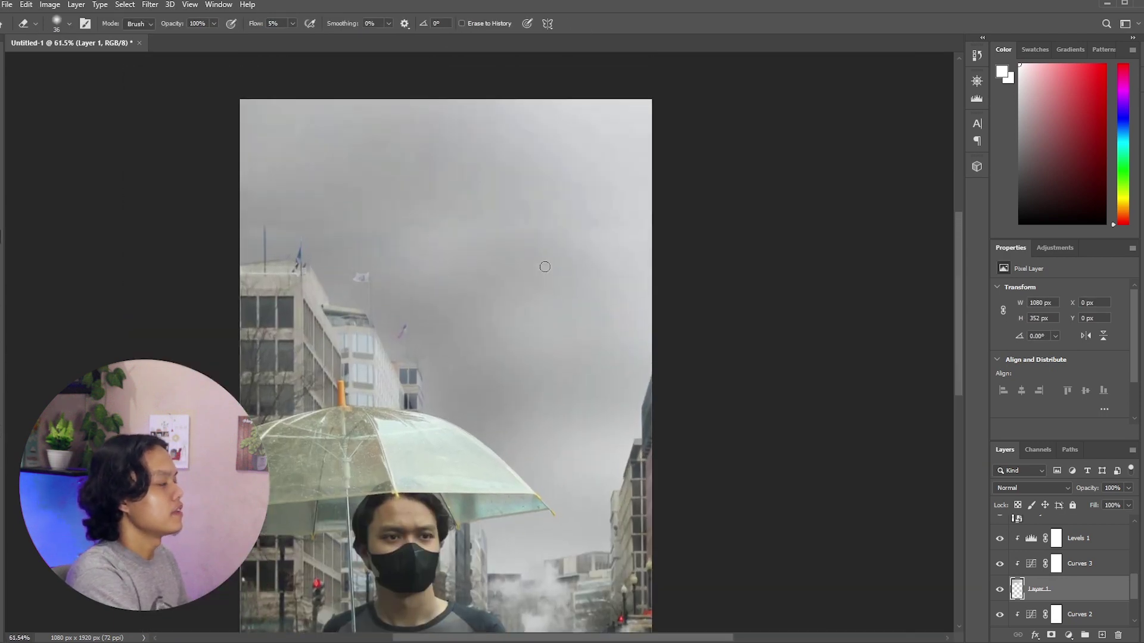
{"action": "scroll", "coordinate": [540, 274], "scroll_direction": "down", "scroll_amount": 2}
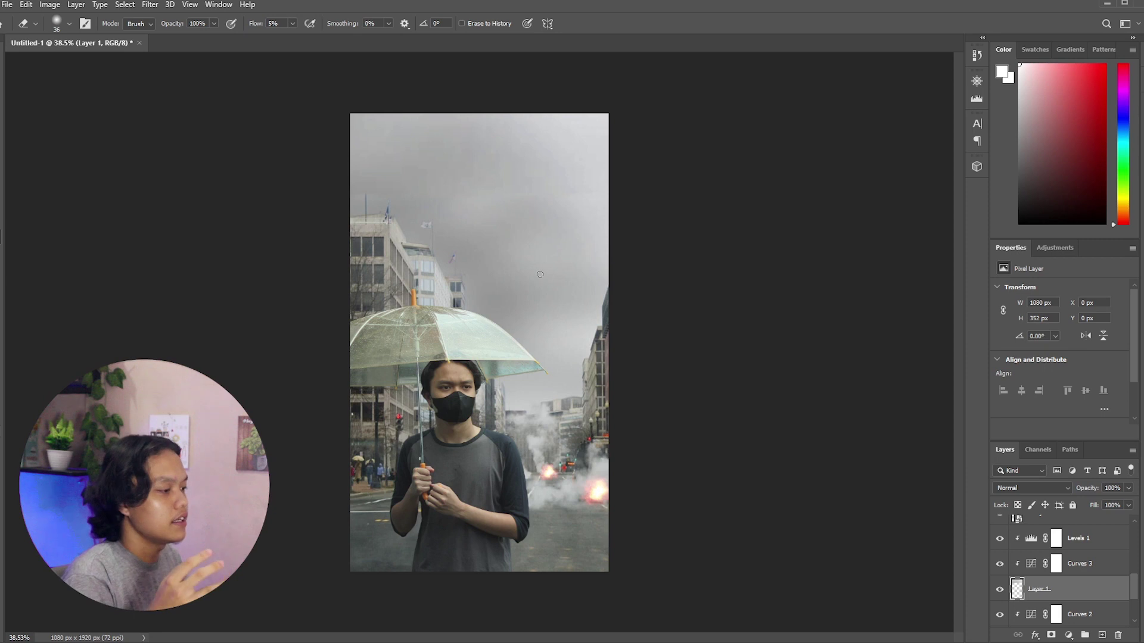
{"action": "scroll", "coordinate": [540, 274], "scroll_direction": "up", "scroll_amount": 5}
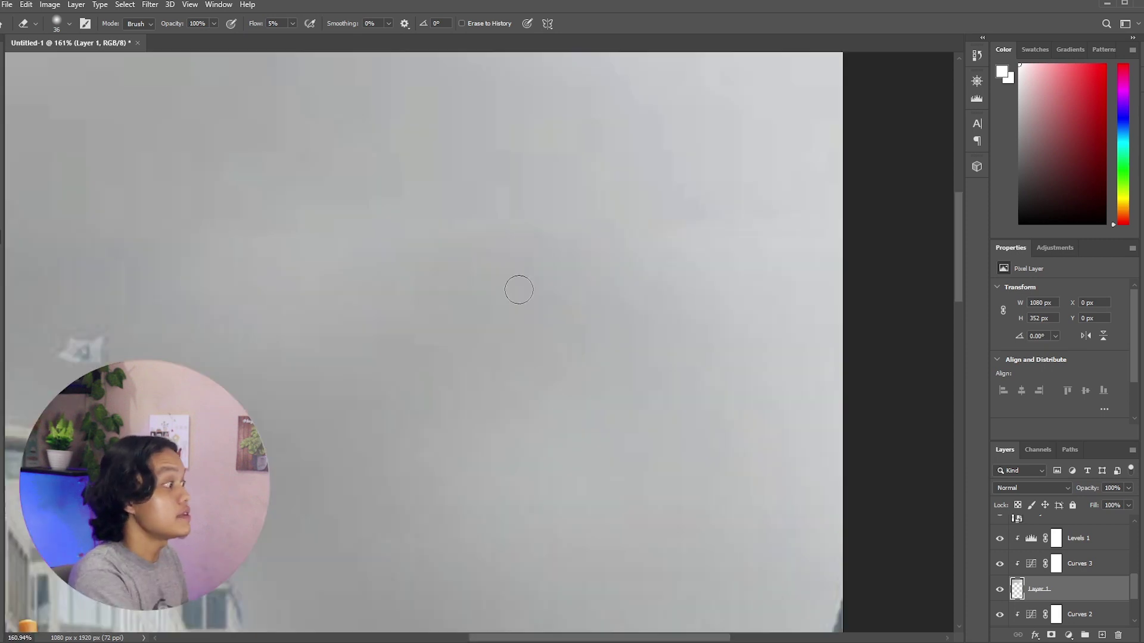
{"action": "scroll", "coordinate": [584, 337], "scroll_direction": "down", "scroll_amount": 1}
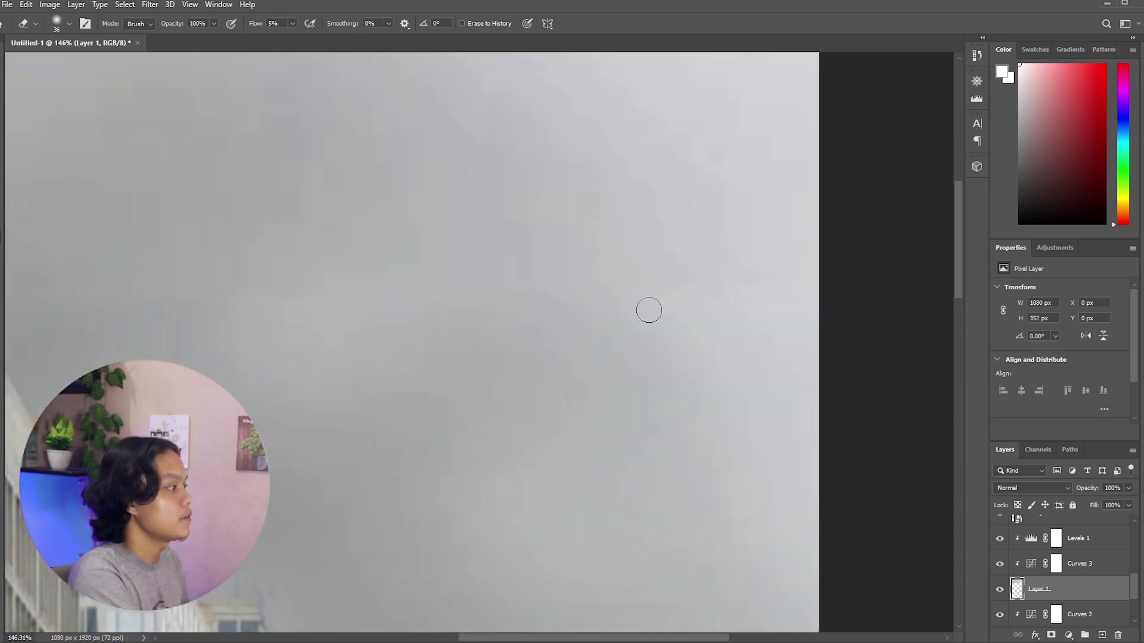
{"action": "key", "text": "ctrl+0"}
Place the rain stock photo above the Api copy layer, scale it to 1080 x 669 px across the canvas top, and set it to Screen.
{"action": "key", "text": "v"}
{"action": "scroll", "coordinate": [1073, 592], "scroll_direction": "up", "scroll_amount": 4}
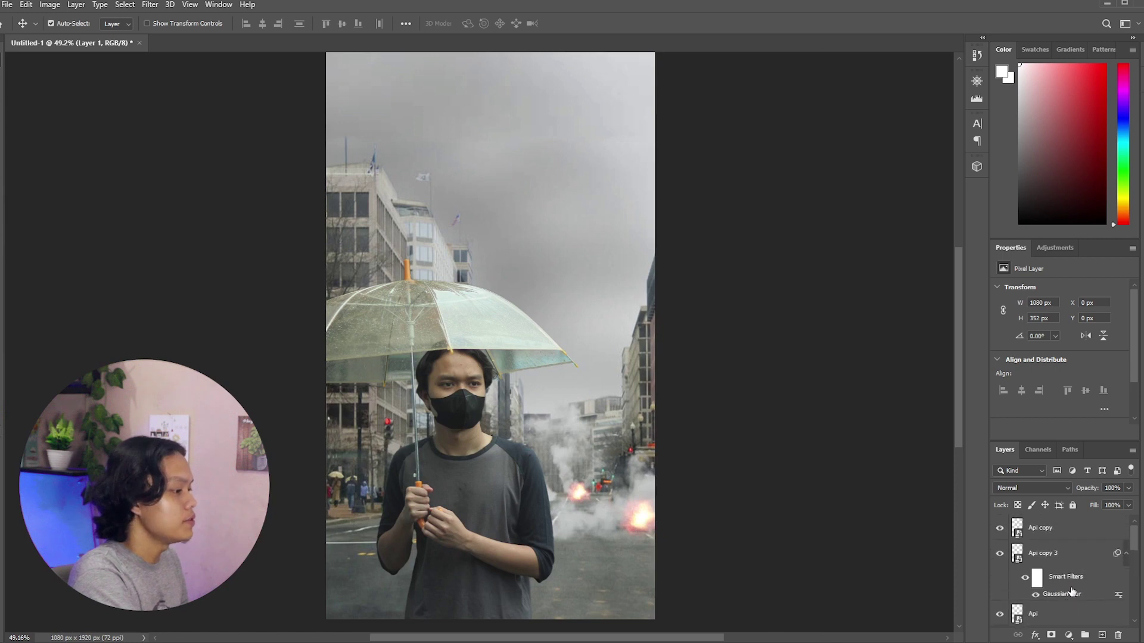
{"action": "left_click", "coordinate": [1049, 528]}
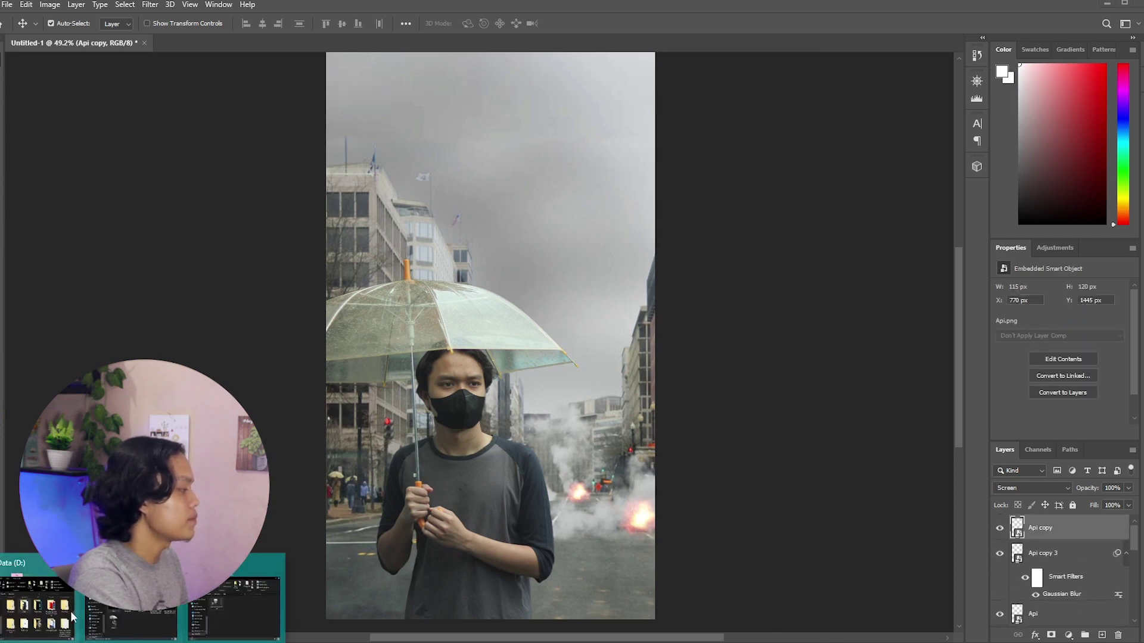
{"action": "left_click", "coordinate": [153, 609]}
{"action": "left_click_drag", "start_coordinate": [977, 230], "coordinate": [504, 82]}
{"action": "left_click_drag", "start_coordinate": [556, 204], "coordinate": [651, 275]}
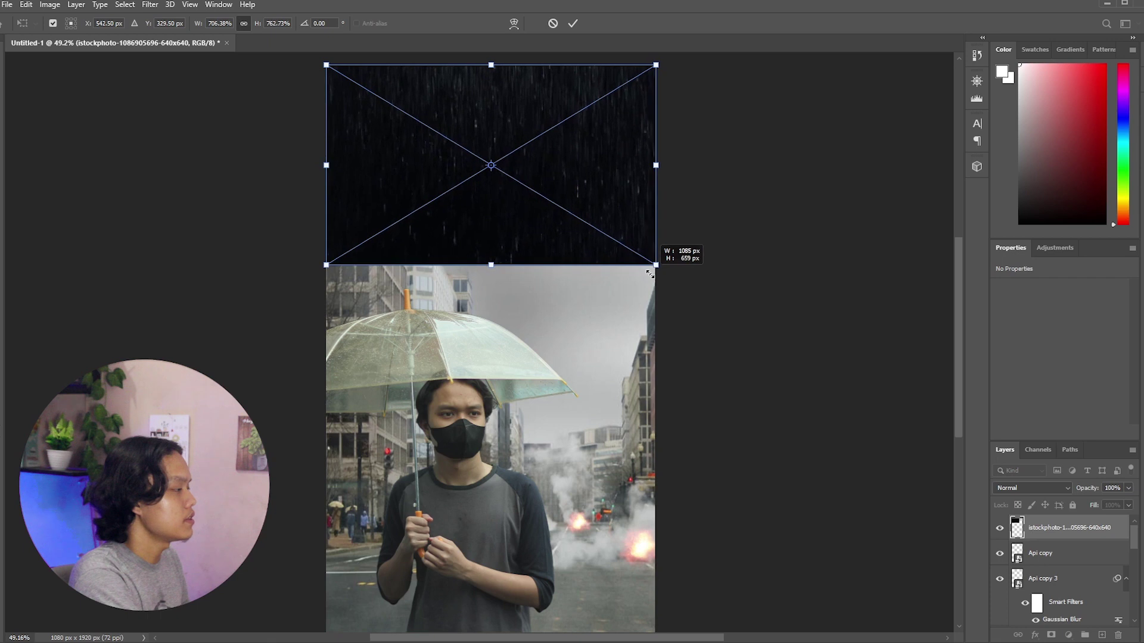
{"action": "key", "text": "Return"}
Duplicate the rain layer and move the copy down to Y 595 px to cover the middle of the canvas.
{"action": "right_click", "coordinate": [1067, 528]}
{"action": "left_click", "coordinate": [1036, 31]}
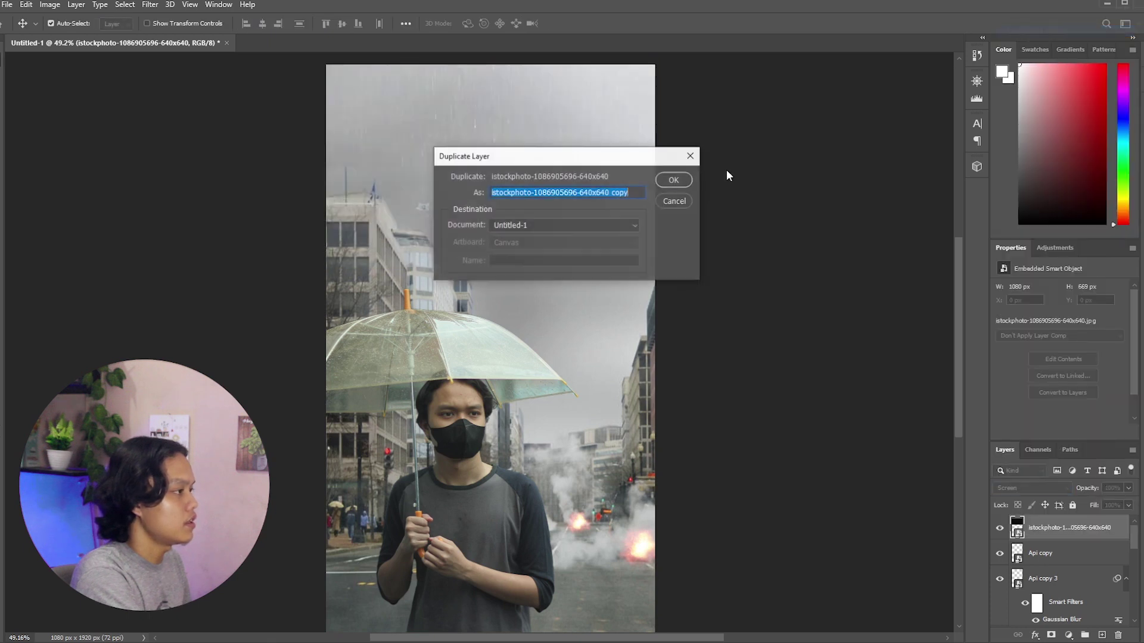
{"action": "left_click", "coordinate": [671, 179]}
{"action": "key", "text": "ctrl+t"}
{"action": "left_click_drag", "start_coordinate": [582, 175], "coordinate": [587, 374]}
{"action": "key", "text": "Return"}
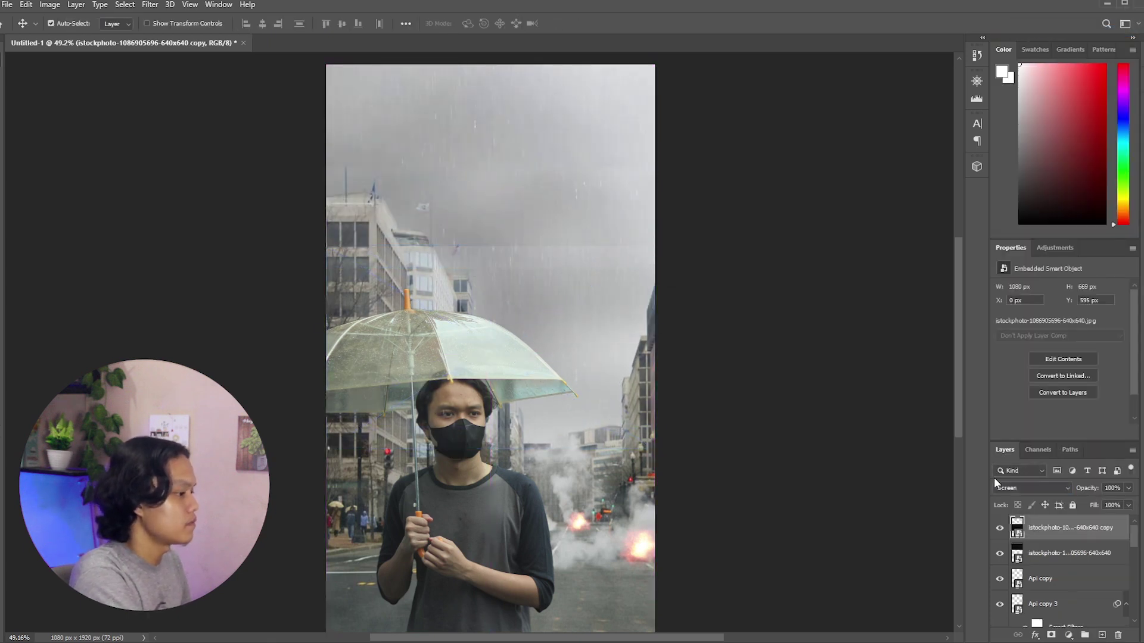
Duplicate the middle rain layer and fit the second copy over the lower part, down to the canvas's bottom edge.
{"action": "right_click", "coordinate": [1066, 528]}
{"action": "left_click", "coordinate": [1036, 24]}
{"action": "left_click", "coordinate": [672, 182]}
{"action": "key", "text": "ctrl+t"}
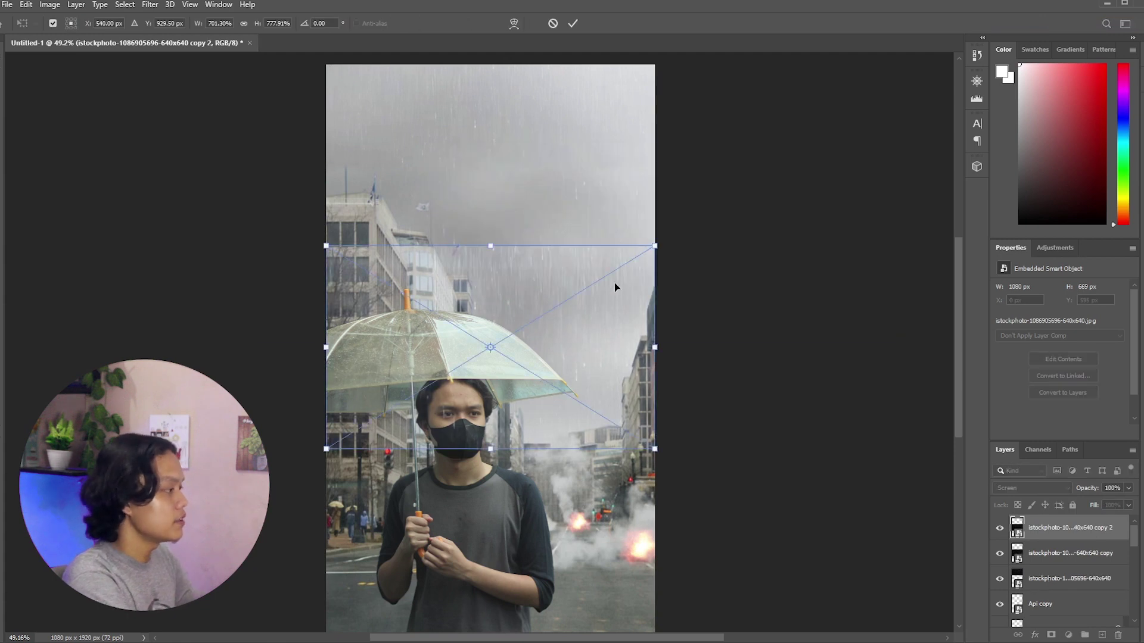
{"action": "left_click_drag", "start_coordinate": [614, 366], "coordinate": [608, 554]}
{"action": "scroll", "coordinate": [578, 448], "scroll_direction": "down", "scroll_amount": 2}
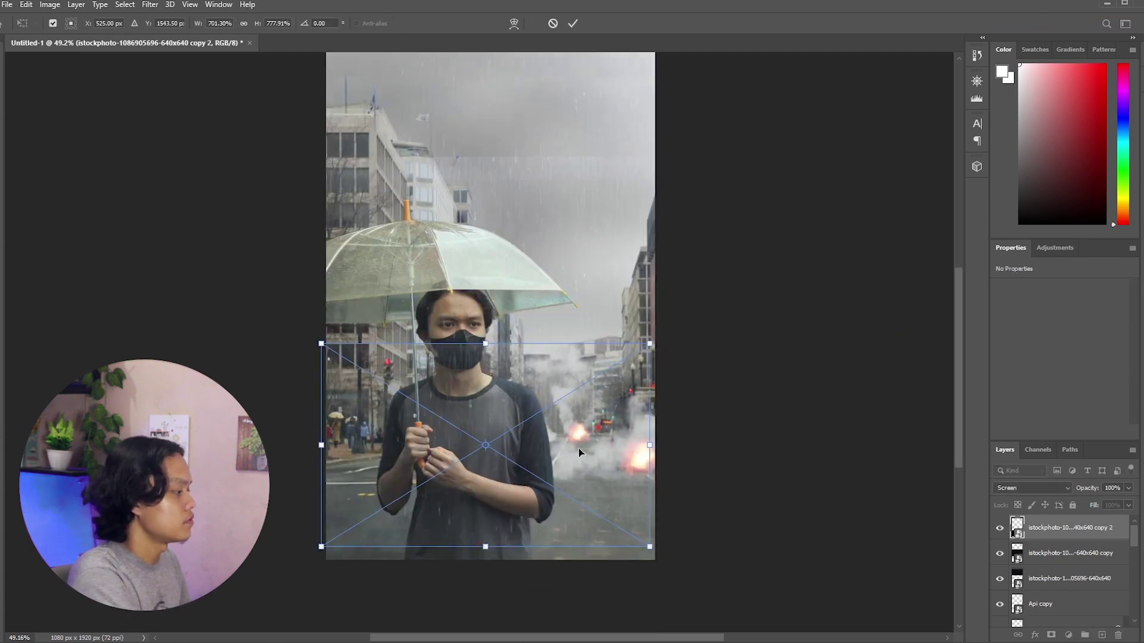
{"action": "key", "text": "Return"}
Rasterize the original rain layer at the canvas top and soften its lower edge with the Eraser.
{"action": "key", "text": "ctrl+plus"}
{"action": "left_click", "coordinate": [627, 443]}
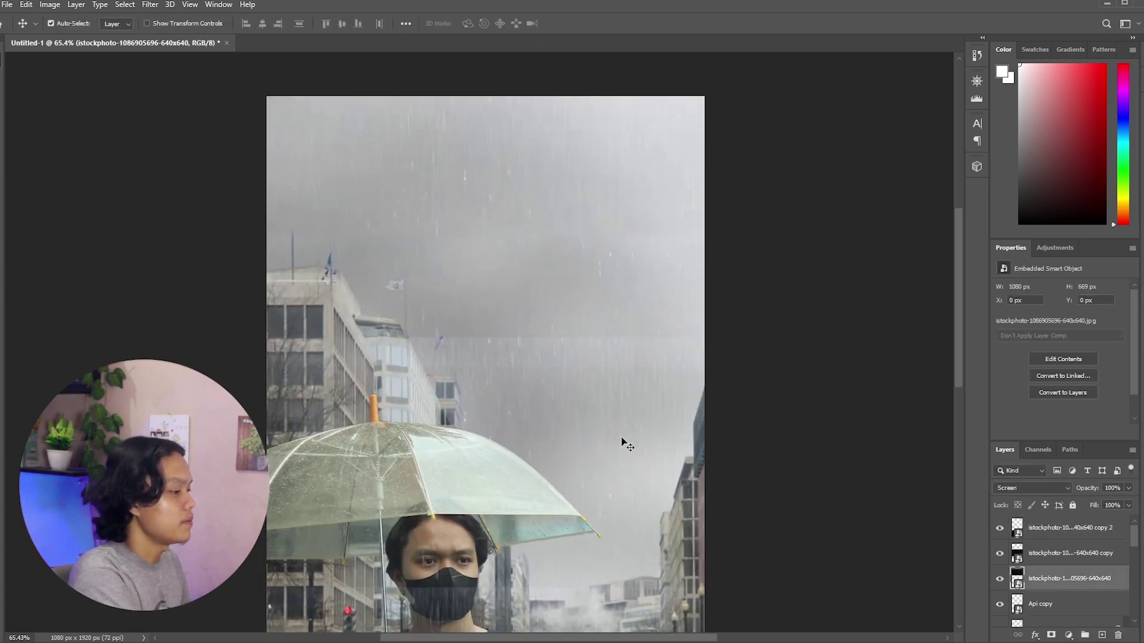
{"action": "key", "text": "e"}
{"action": "key", "text": "ctrl+plus"}
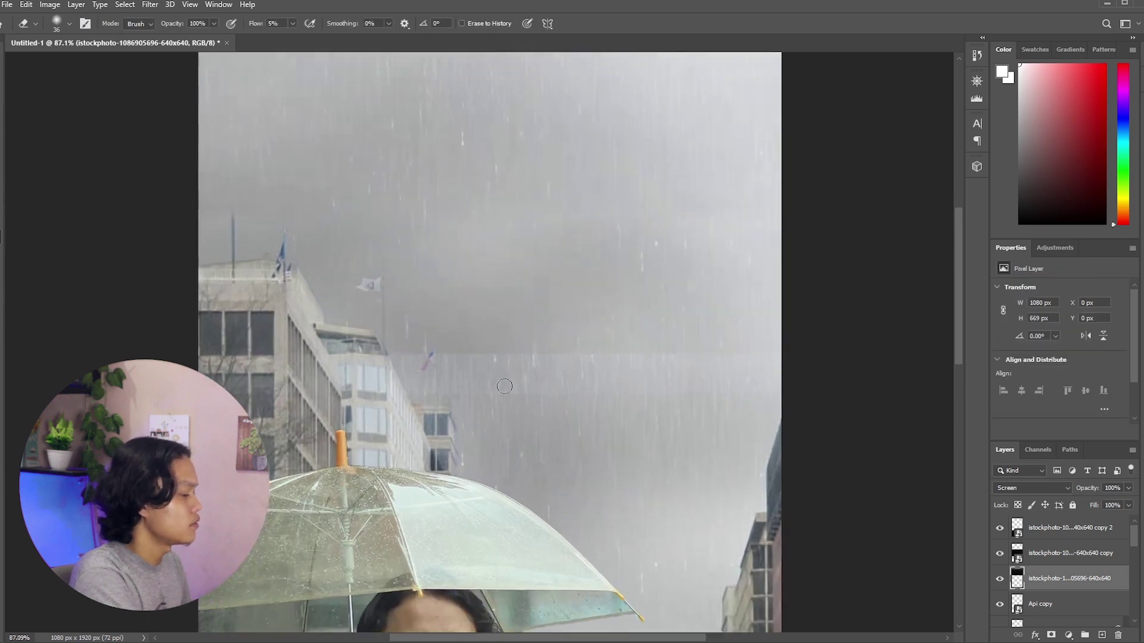
Rasterize the middle rain layer and erase its hard upper edge across the sky with the soft 36 px eraser.
{"action": "key", "text": "alt+bracketright"}
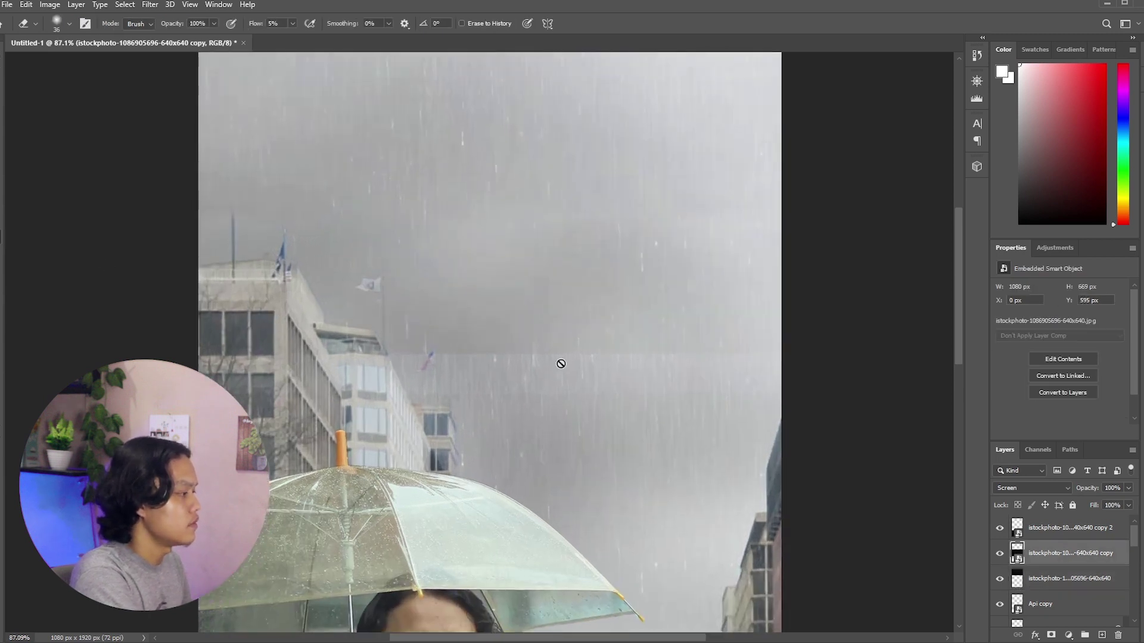
{"action": "left_click", "coordinate": [559, 360]}
{"action": "key", "text": "Return"}
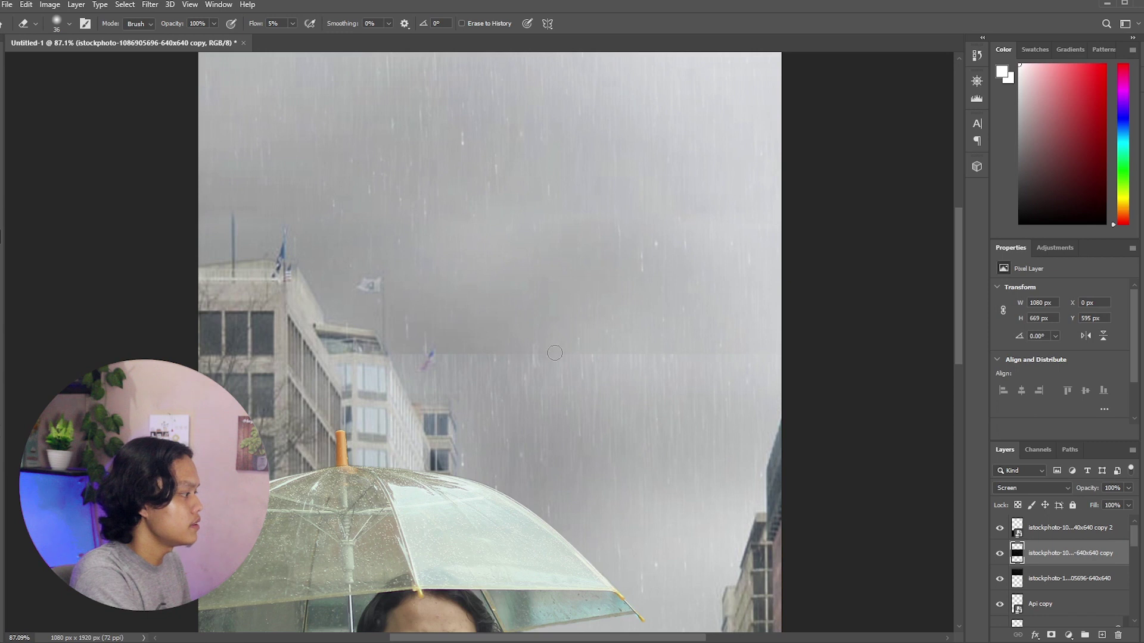
{"action": "scroll", "coordinate": [458, 359], "scroll_direction": "up", "scroll_amount": 3}
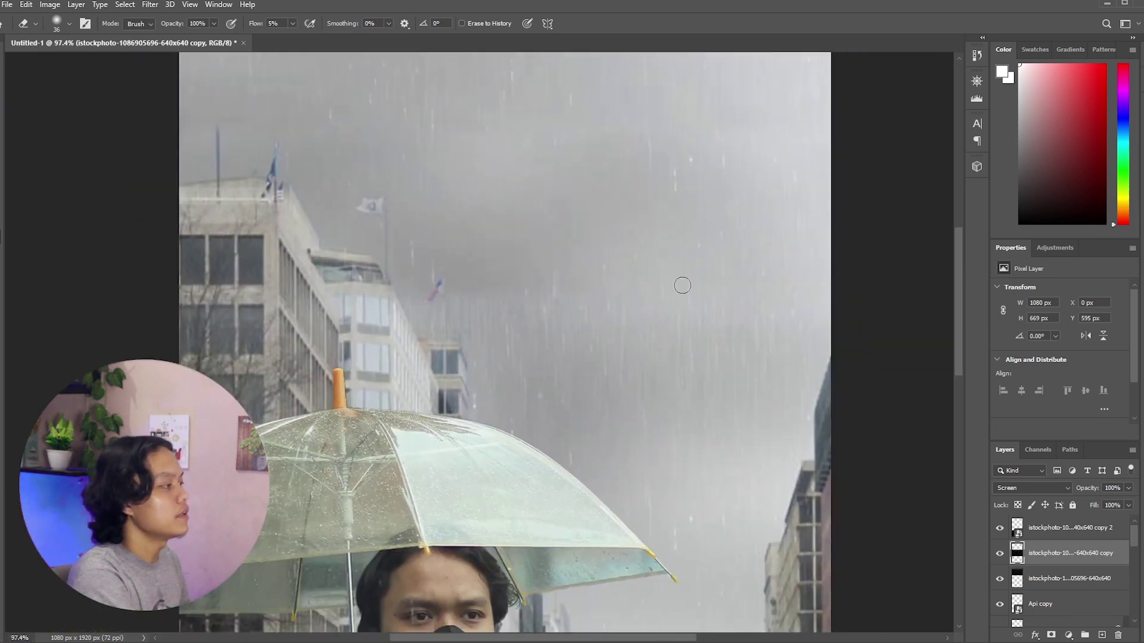
{"action": "scroll", "coordinate": [721, 346], "scroll_direction": "down", "scroll_amount": 3}
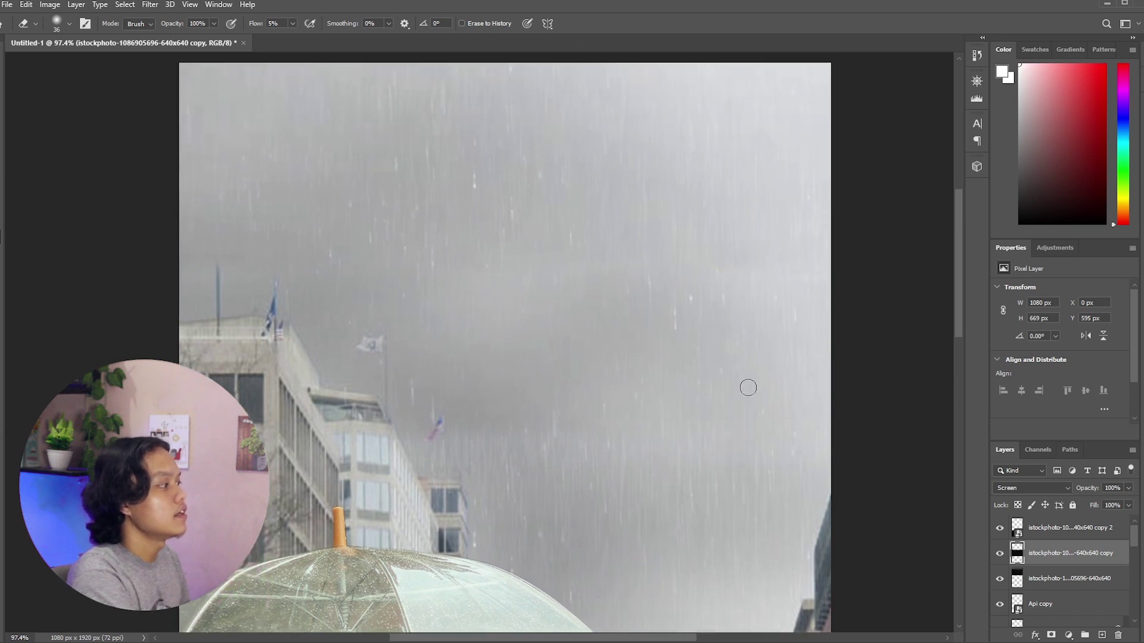
{"action": "scroll", "coordinate": [747, 386], "scroll_direction": "up", "scroll_amount": 1}
Blend the overlap between the upper and middle rain layers using the soft eraser enlarged to 289 px.
{"action": "key", "text": "v"}
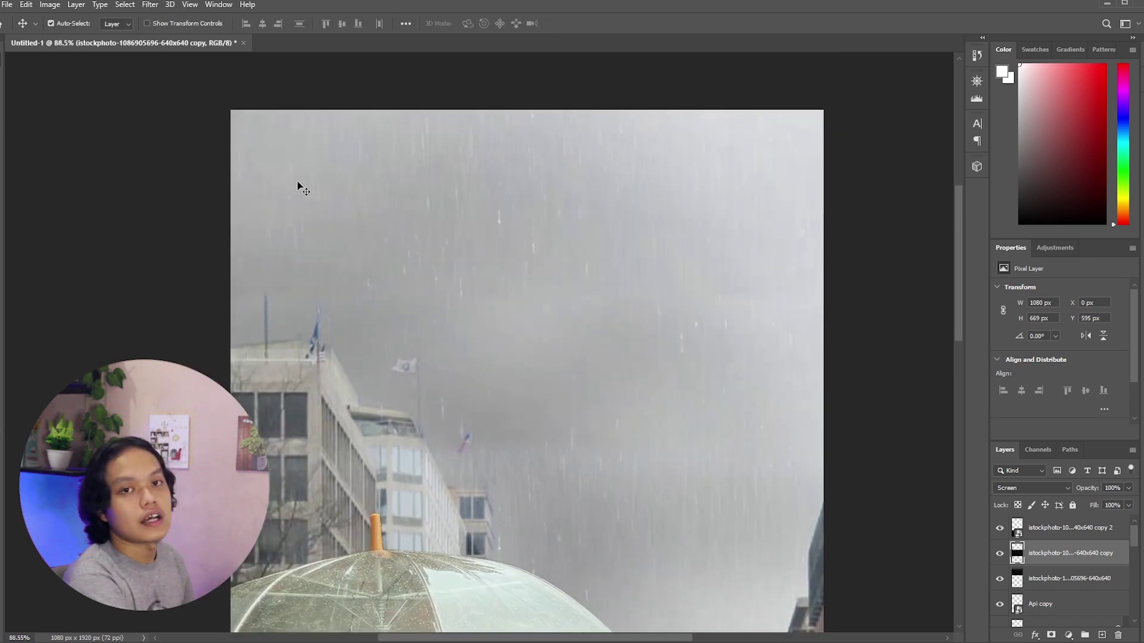
{"action": "left_click", "coordinate": [428, 206]}
{"action": "scroll", "coordinate": [478, 255], "scroll_direction": "down", "scroll_amount": 2}
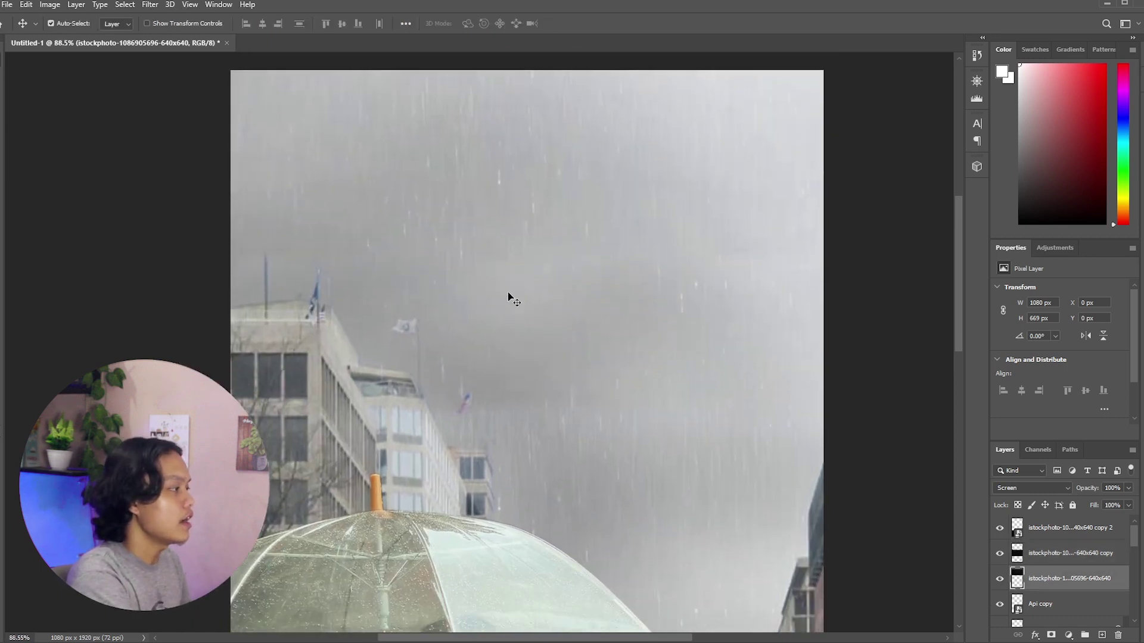
{"action": "scroll", "coordinate": [632, 301], "scroll_direction": "up", "scroll_amount": 1}
{"action": "scroll", "coordinate": [633, 301], "scroll_direction": "down", "scroll_amount": 1}
{"action": "scroll", "coordinate": [681, 298], "scroll_direction": "up", "scroll_amount": 3}
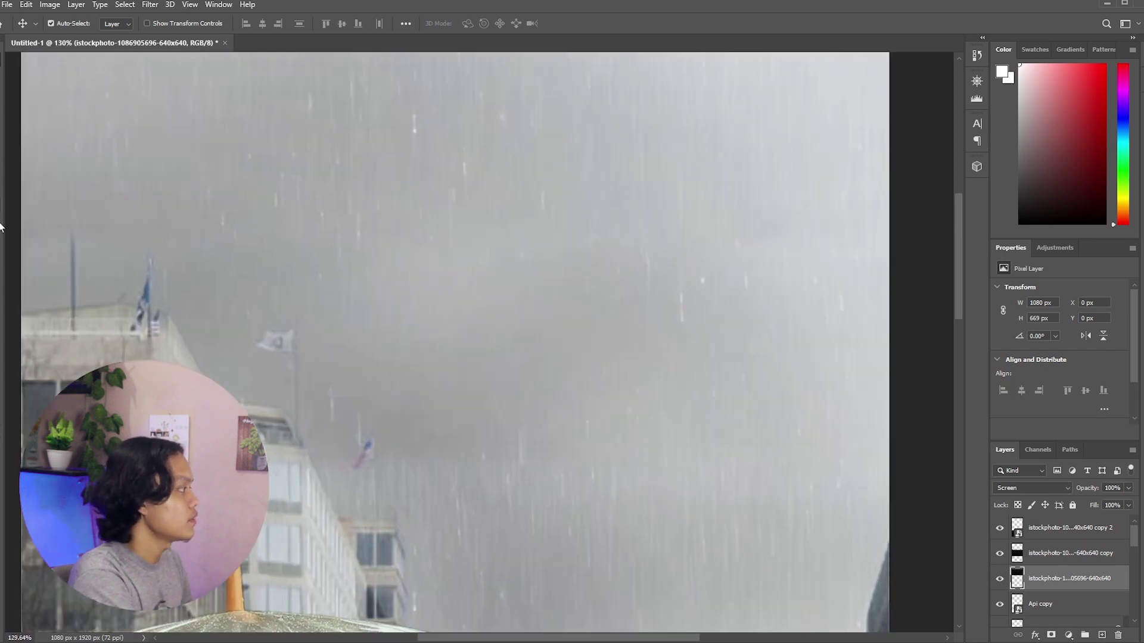
{"action": "key", "text": "e"}
{"action": "scroll", "coordinate": [531, 248], "scroll_direction": "down", "scroll_amount": 3}
{"action": "scroll", "coordinate": [477, 262], "scroll_direction": "up", "scroll_amount": 2}
{"action": "scroll", "coordinate": [463, 269], "scroll_direction": "down", "scroll_amount": 1}
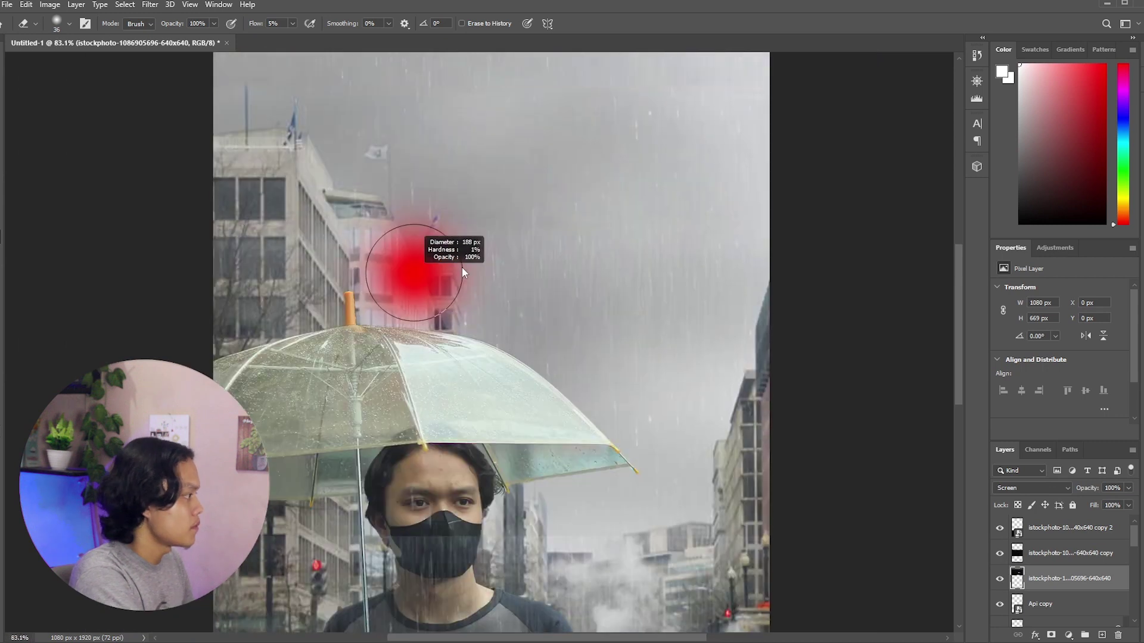
{"action": "left_click", "coordinate": [463, 273], "text": "ctrl"}
{"action": "scroll", "coordinate": [473, 336], "scroll_direction": "up", "scroll_amount": 1}
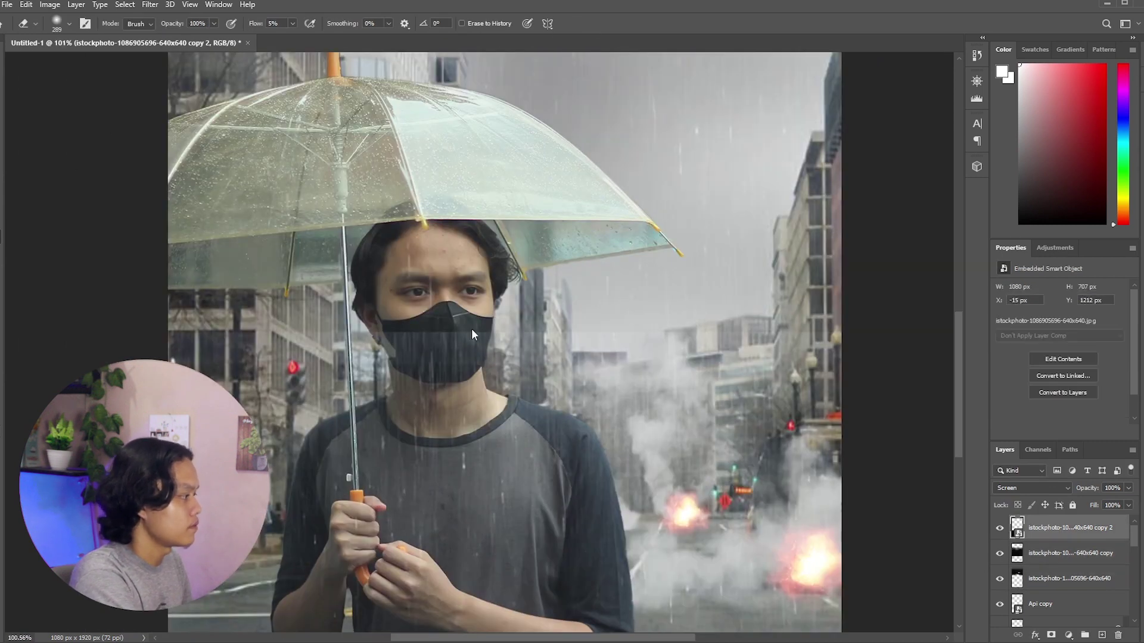
Rasterize the lower rain layer and erase the seam between it and the middle rain layer with a 106 px soft eraser.
{"action": "left_click_drag", "start_coordinate": [384, 280], "coordinate": [357, 281]}
{"action": "scroll", "coordinate": [524, 334], "scroll_direction": "right", "scroll_amount": 2}
{"action": "left_click", "coordinate": [530, 335], "text": "ctrl"}
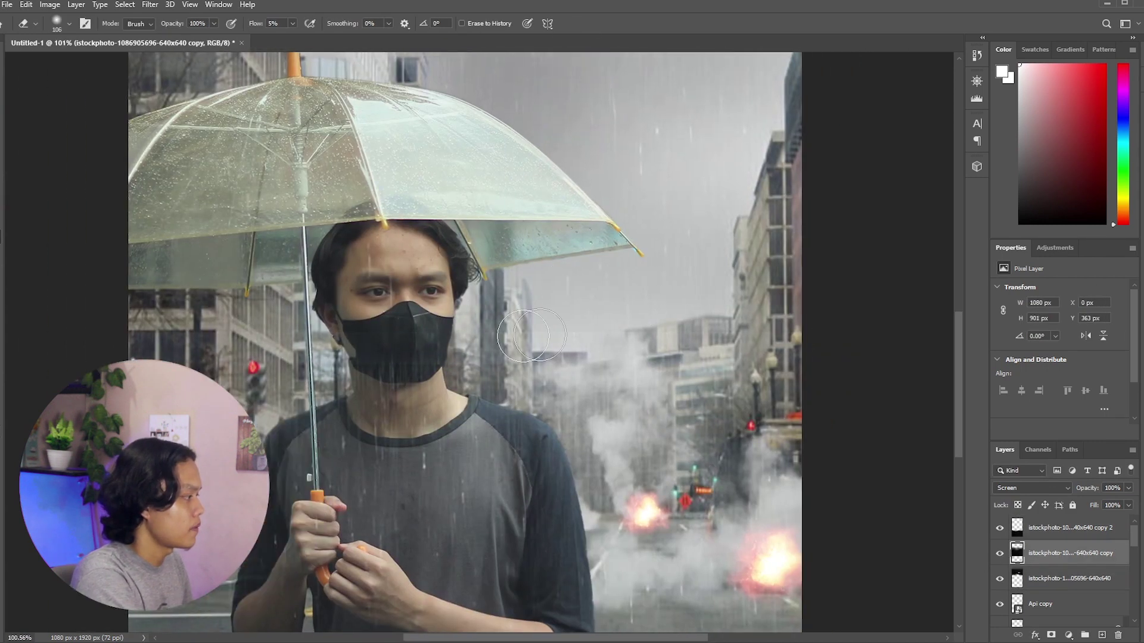
{"action": "scroll", "coordinate": [482, 379], "scroll_direction": "down", "scroll_amount": 3}
{"action": "left_click", "coordinate": [475, 315], "text": "ctrl"}
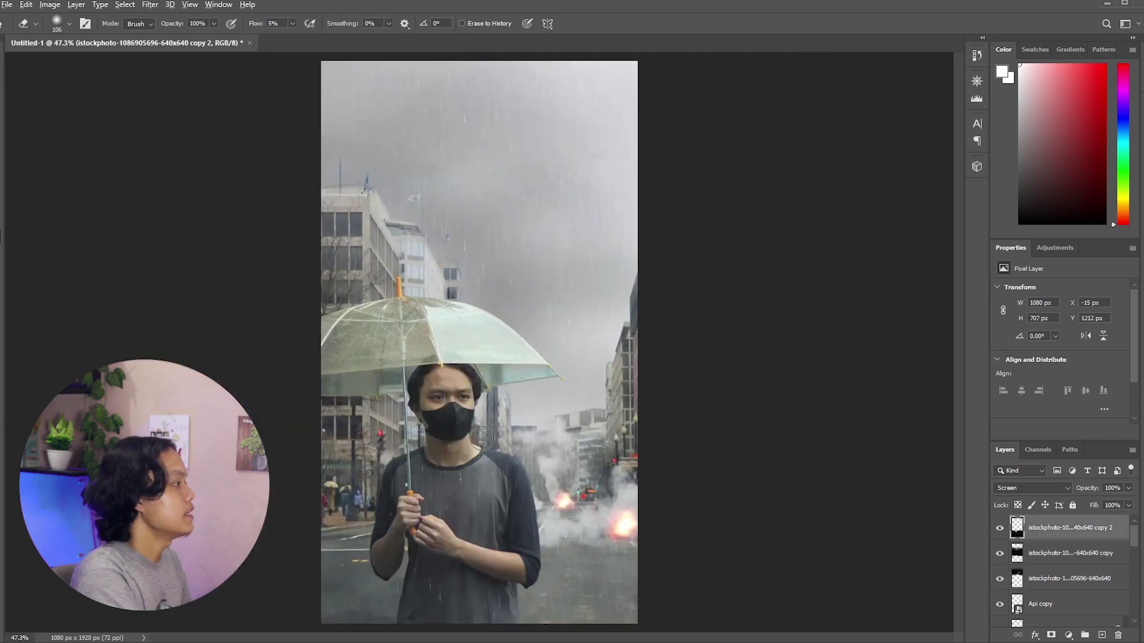
{"action": "scroll", "coordinate": [483, 440], "scroll_direction": "up", "scroll_amount": 2}
{"action": "scroll", "coordinate": [477, 337], "scroll_direction": "up", "scroll_amount": 3}
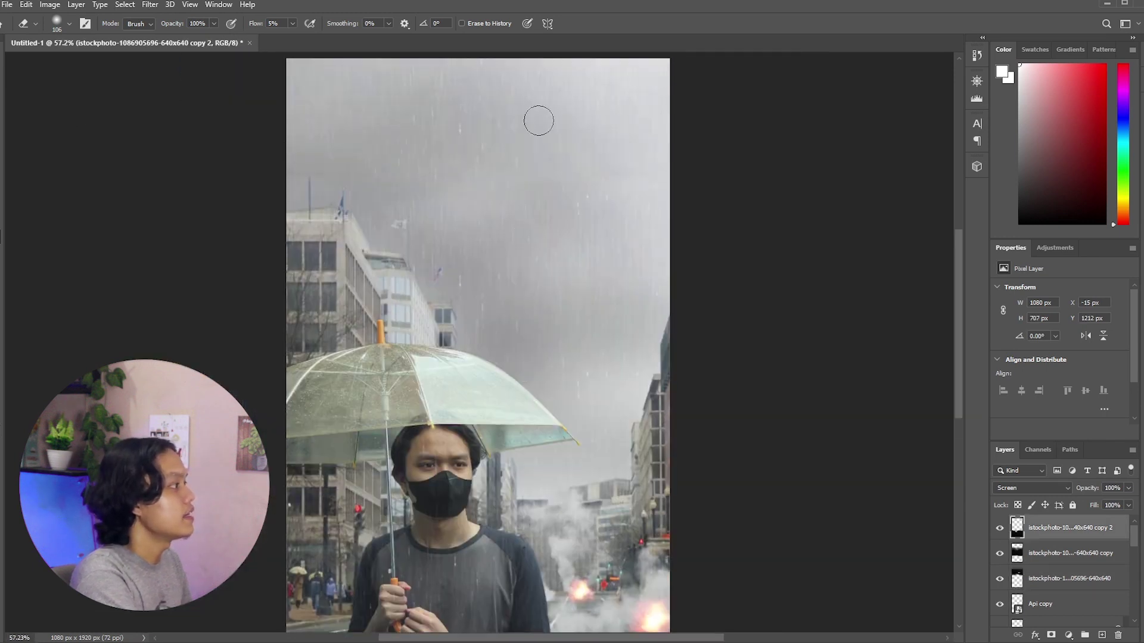
{"action": "scroll", "coordinate": [564, 284], "scroll_direction": "up", "scroll_amount": 1}
{"action": "scroll", "coordinate": [552, 276], "scroll_direction": "down", "scroll_amount": 2}
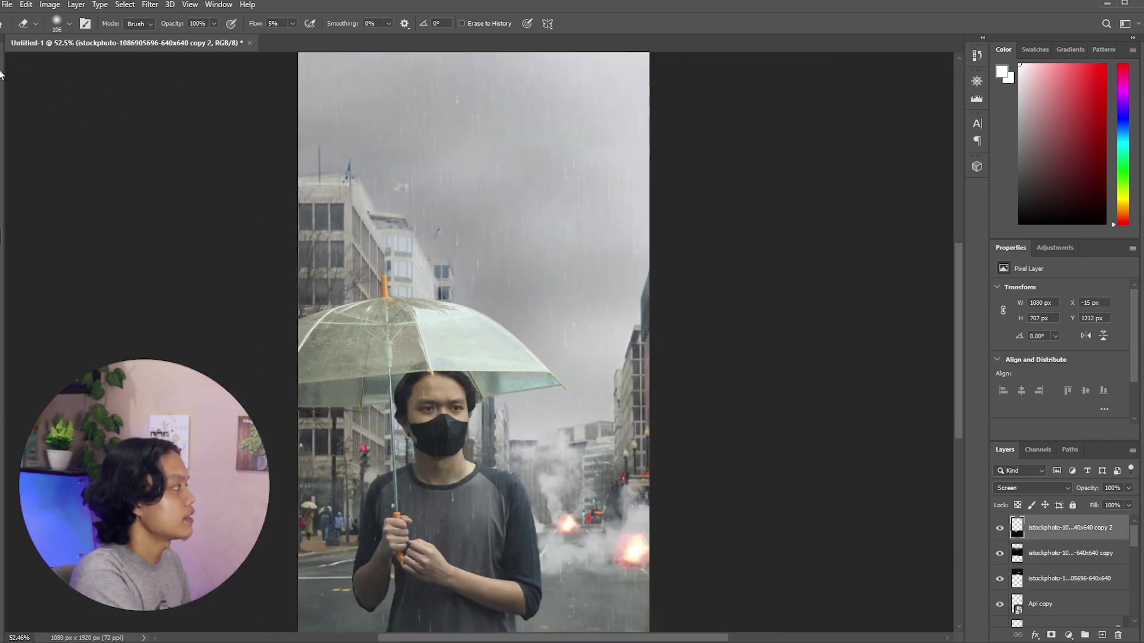
Touch up the middle rain layer over the sky and building roof with the 106 px soft eraser.
{"action": "key", "text": "v"}
{"action": "left_click", "coordinate": [488, 259]}
{"action": "scroll", "coordinate": [397, 313], "scroll_direction": "up", "scroll_amount": 4}
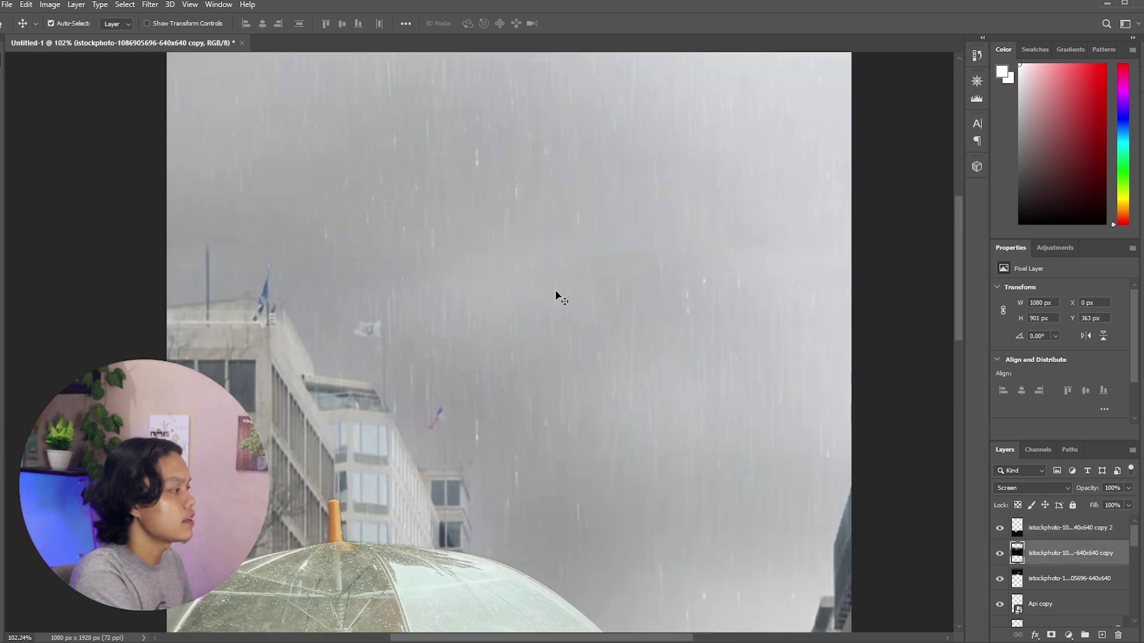
{"action": "key", "text": "e"}
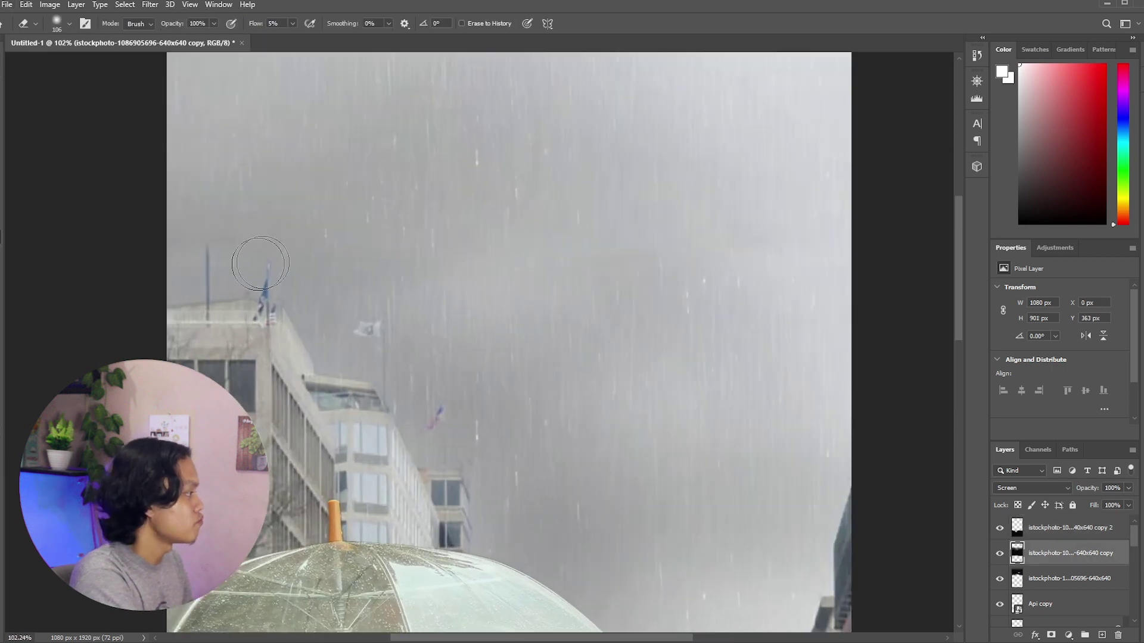
{"action": "scroll", "coordinate": [666, 444], "scroll_direction": "down", "scroll_amount": 4}
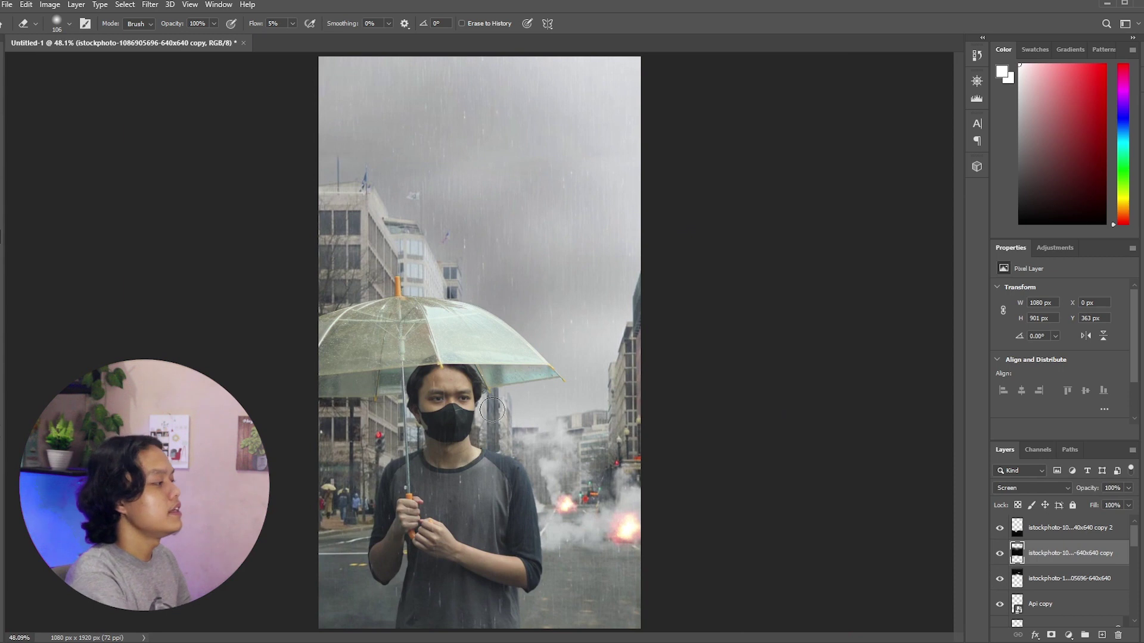
{"action": "scroll", "coordinate": [403, 439], "scroll_direction": "up", "scroll_amount": 2}
{"action": "scroll", "coordinate": [403, 439], "scroll_direction": "down", "scroll_amount": 1}
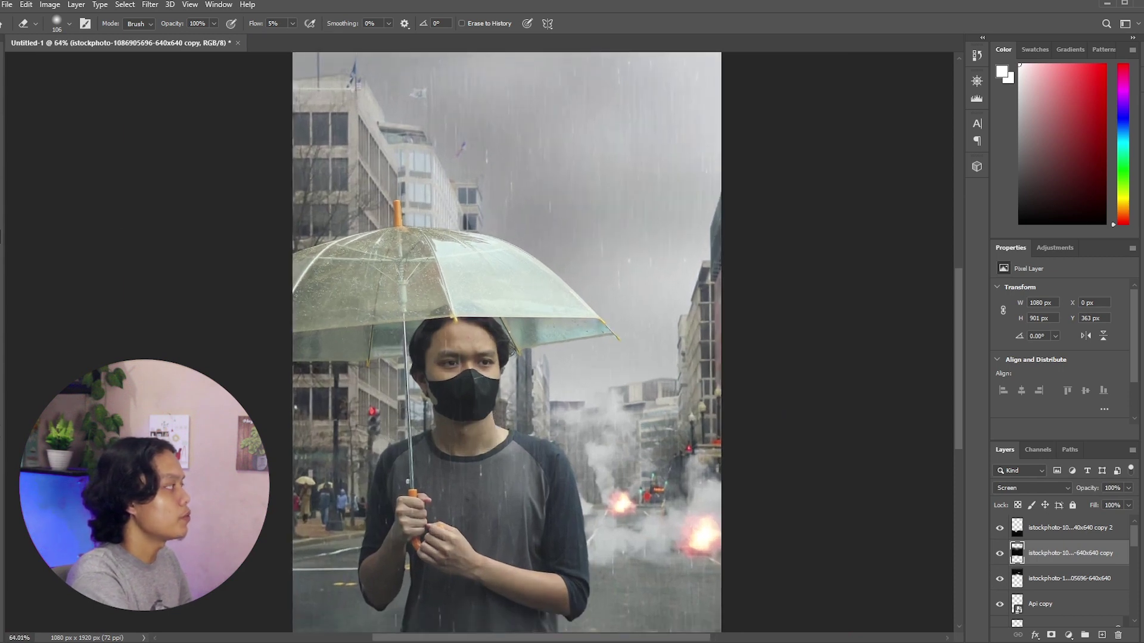
{"action": "key", "text": "v"}
{"action": "scroll", "coordinate": [484, 406], "scroll_direction": "down", "scroll_amount": 1}
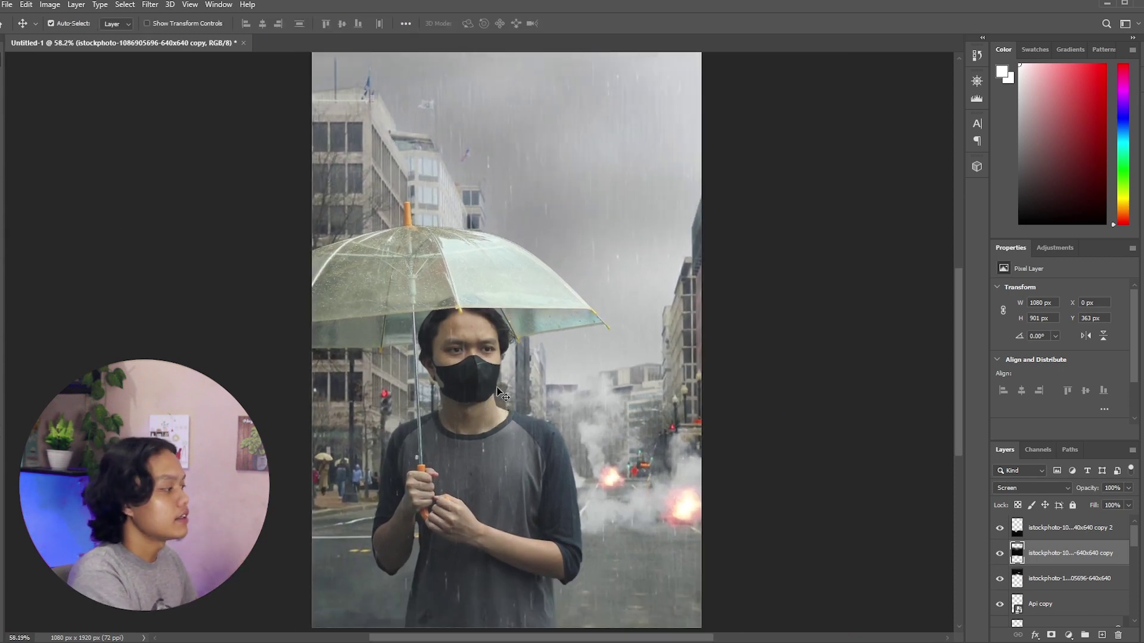
{"action": "scroll", "coordinate": [498, 394], "scroll_direction": "up", "scroll_amount": 2}
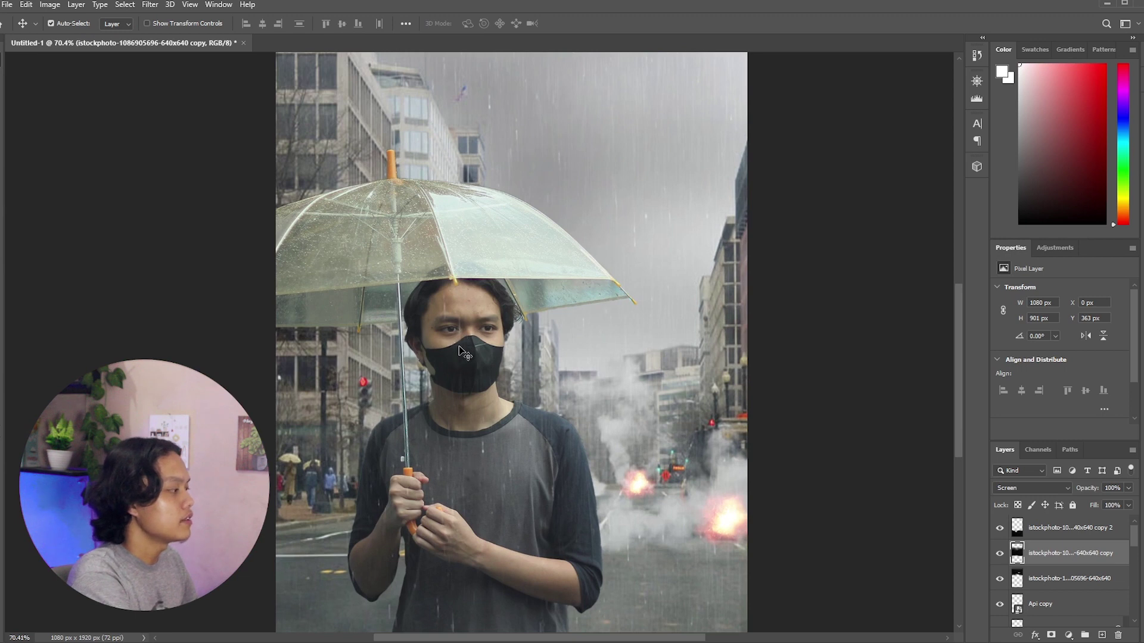
Group the three rain layers together.
{"action": "left_click", "coordinate": [1067, 587]}
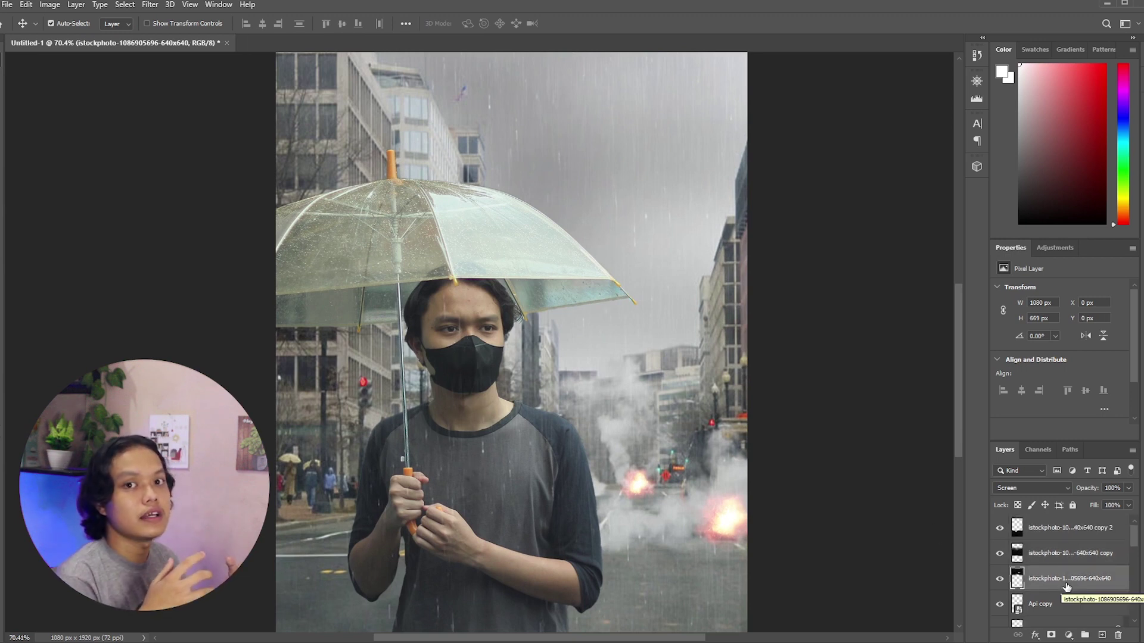
{"action": "left_click", "coordinate": [1066, 528], "text": "shift"}
{"action": "key", "text": "ctrl+g"}
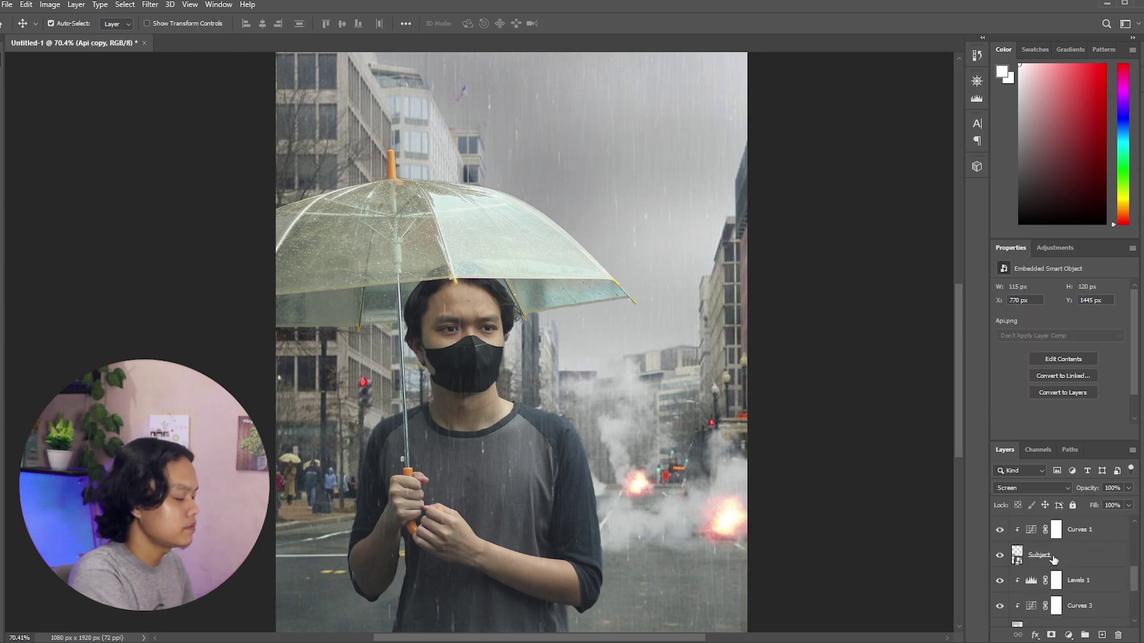
Examine how the rain layers blend over the subject, umbrella, buildings and sky at close and full view.
{"action": "left_click", "coordinate": [1073, 543]}
{"action": "scroll", "coordinate": [604, 525], "scroll_direction": "up", "scroll_amount": 2}
{"action": "key", "text": "e"}
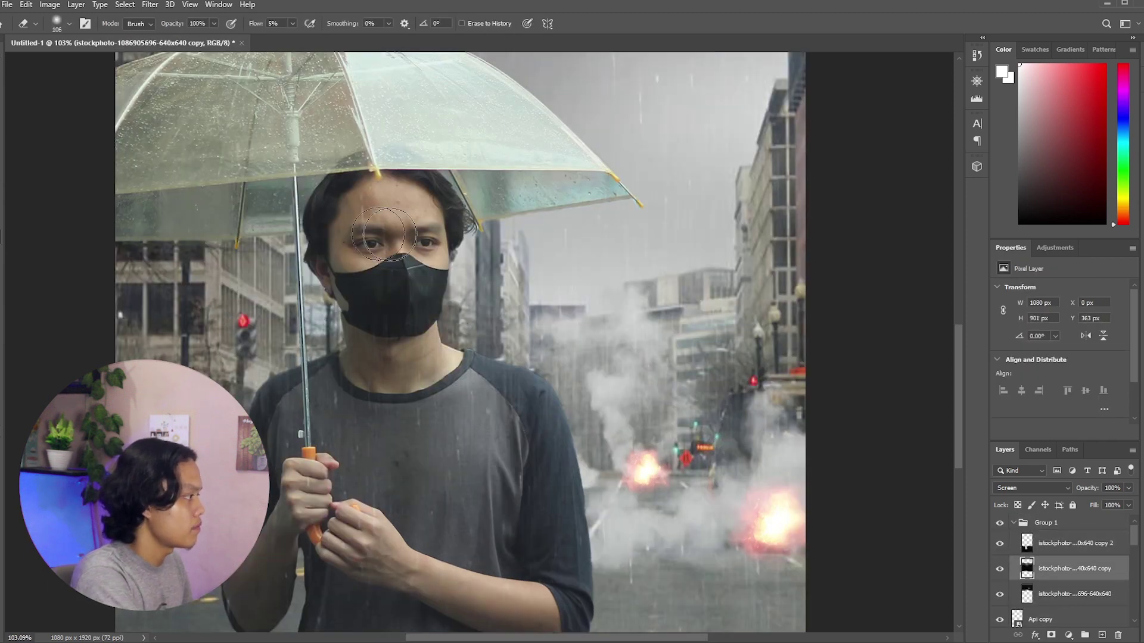
{"action": "scroll", "coordinate": [334, 379], "scroll_direction": "down", "scroll_amount": 5}
{"action": "scroll", "coordinate": [333, 379], "scroll_direction": "down", "scroll_amount": 3}
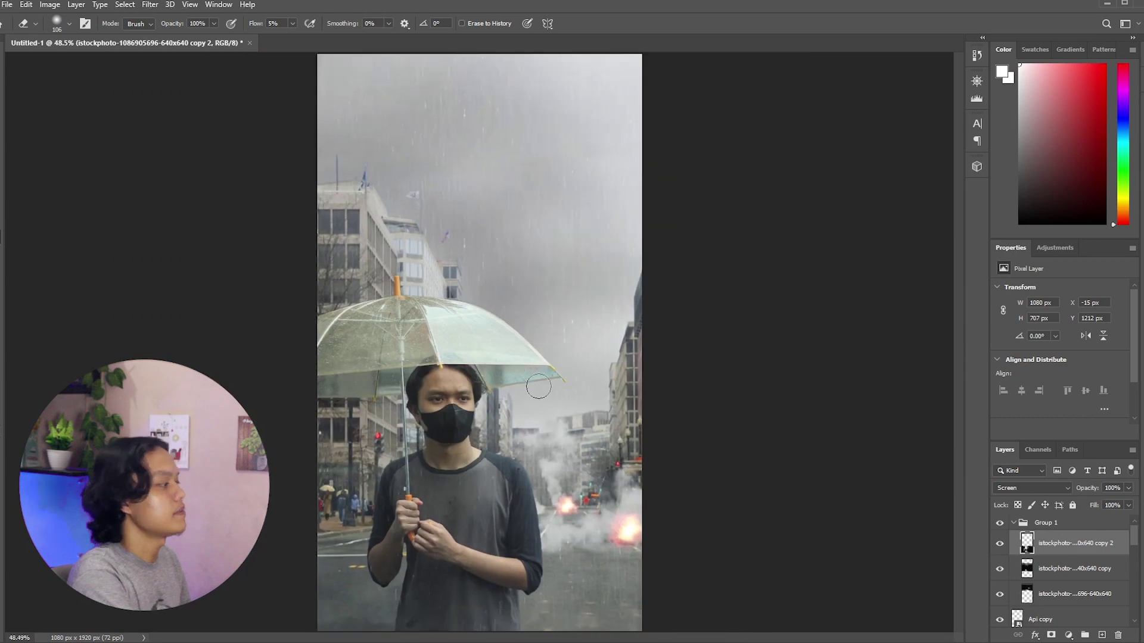
{"action": "key", "text": "v"}
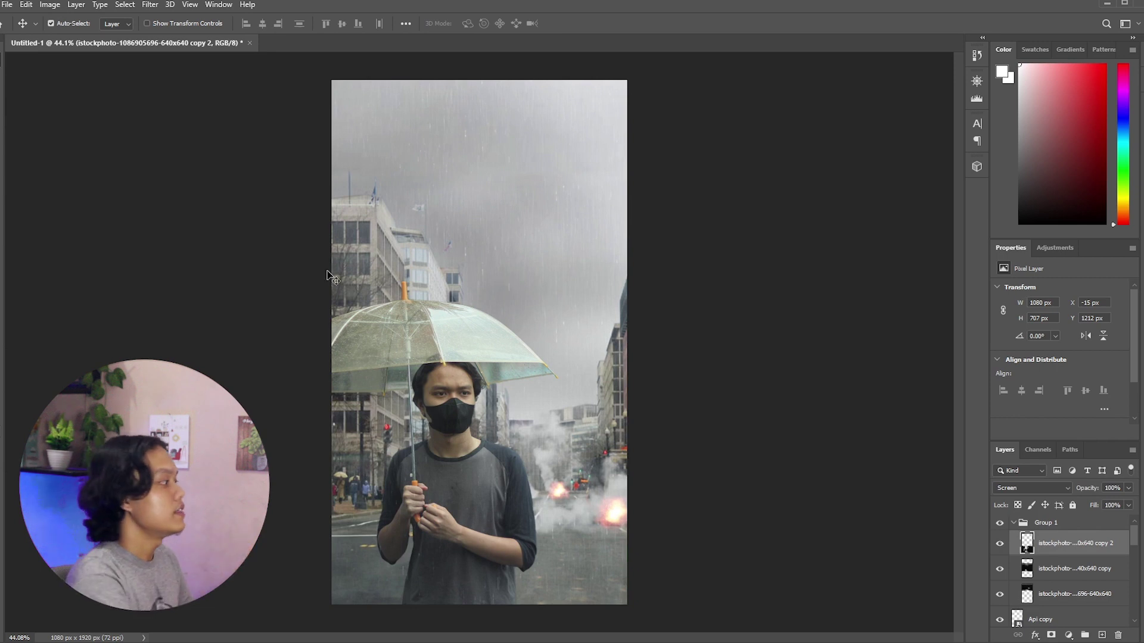
{"action": "scroll", "coordinate": [649, 281], "scroll_direction": "up", "scroll_amount": 8}
{"action": "left_click", "coordinate": [500, 264]}
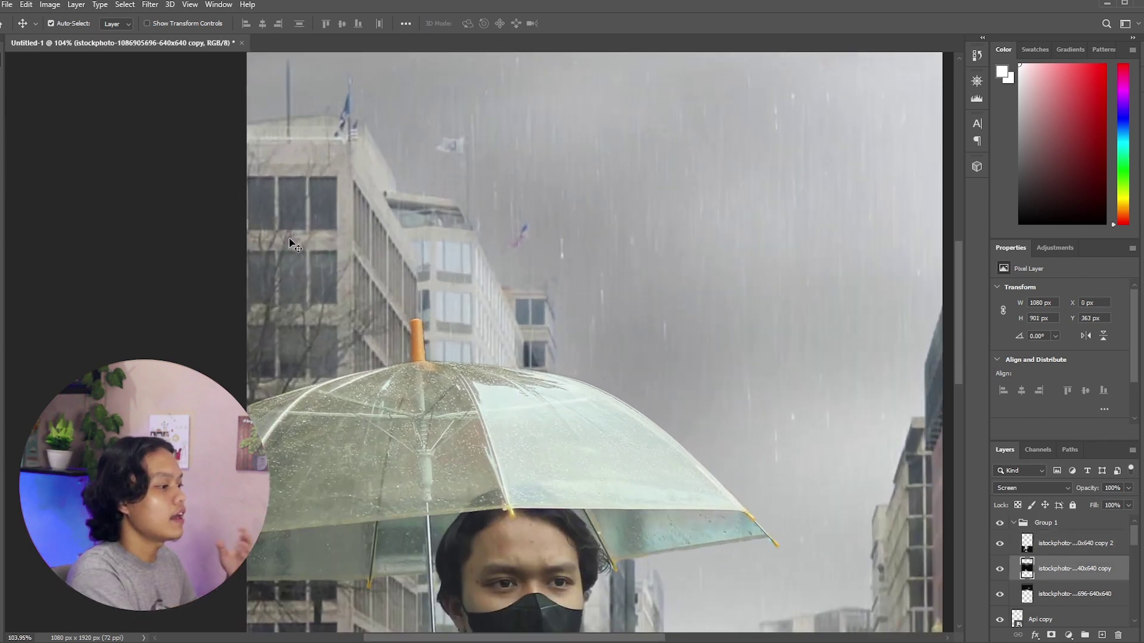
{"action": "scroll", "coordinate": [386, 259], "scroll_direction": "down", "scroll_amount": 8}
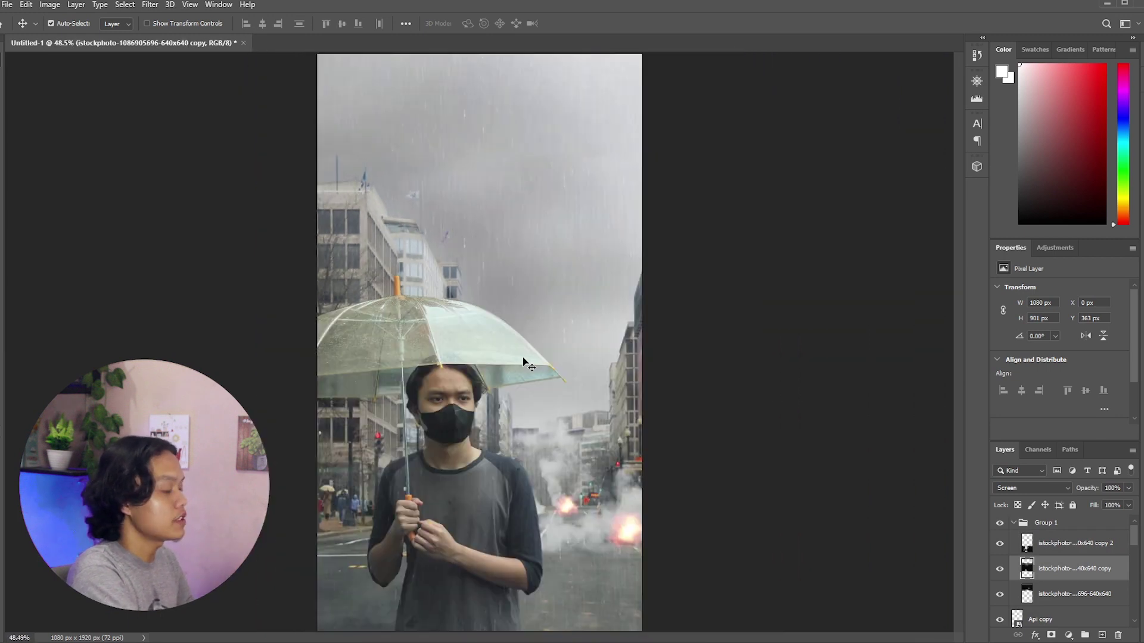
{"action": "scroll", "coordinate": [469, 307], "scroll_direction": "down", "scroll_amount": 1}
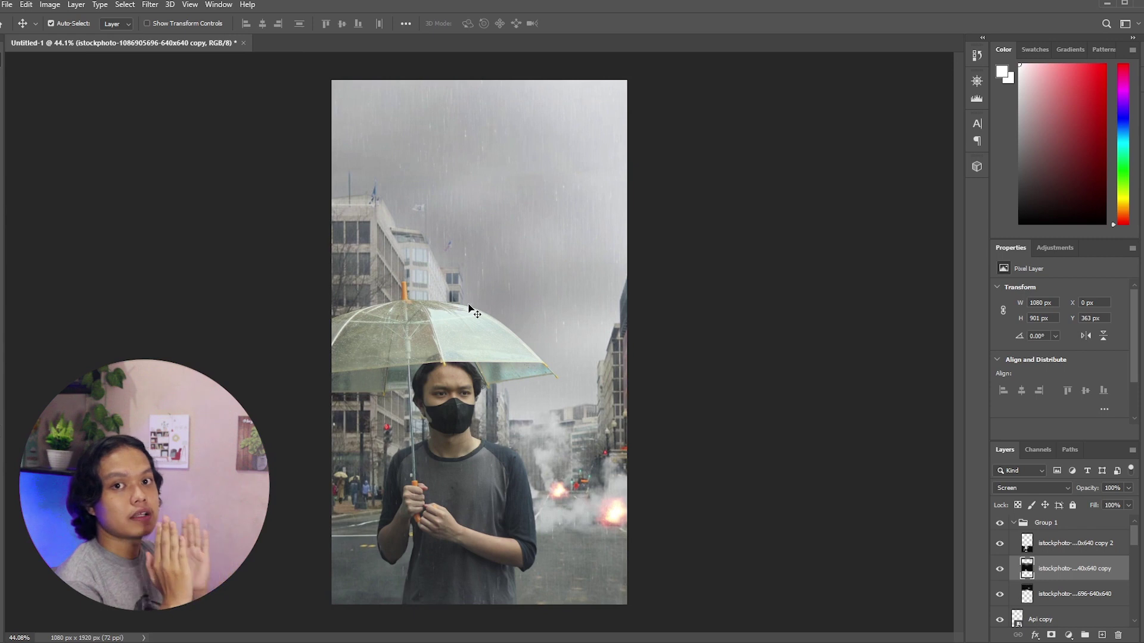
{"action": "scroll", "coordinate": [375, 236], "scroll_direction": "up", "scroll_amount": 3}
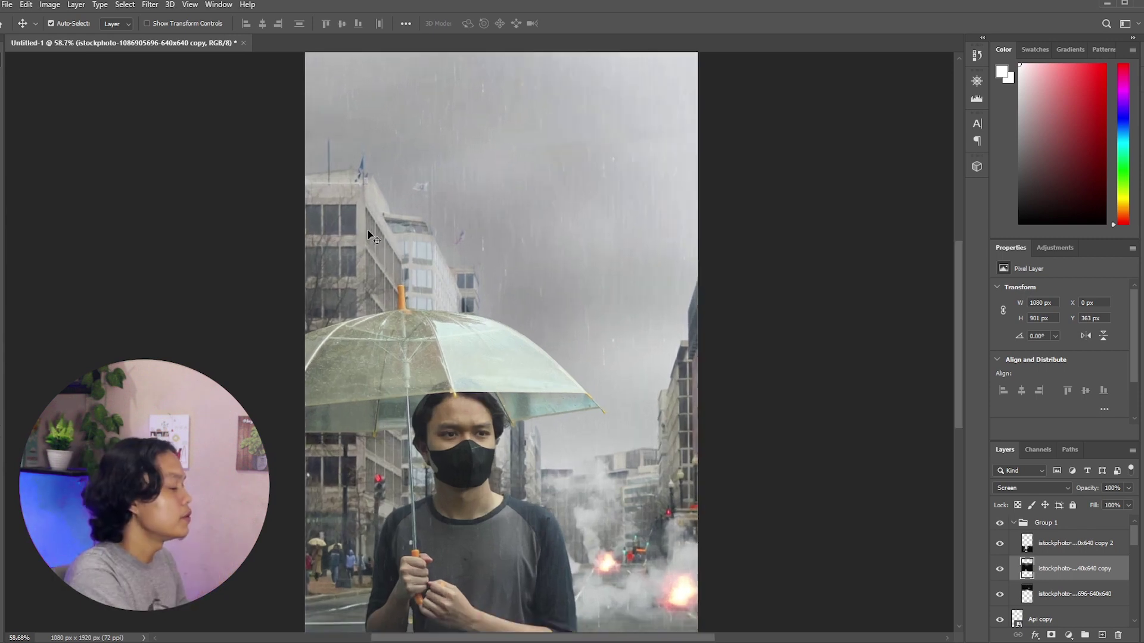
{"action": "scroll", "coordinate": [657, 373], "scroll_direction": "up", "scroll_amount": 1}
Collapse the rain group and apply a 2.7 px Gaussian Blur to the Bangunan building layer.
{"action": "left_click", "coordinate": [1014, 523]}
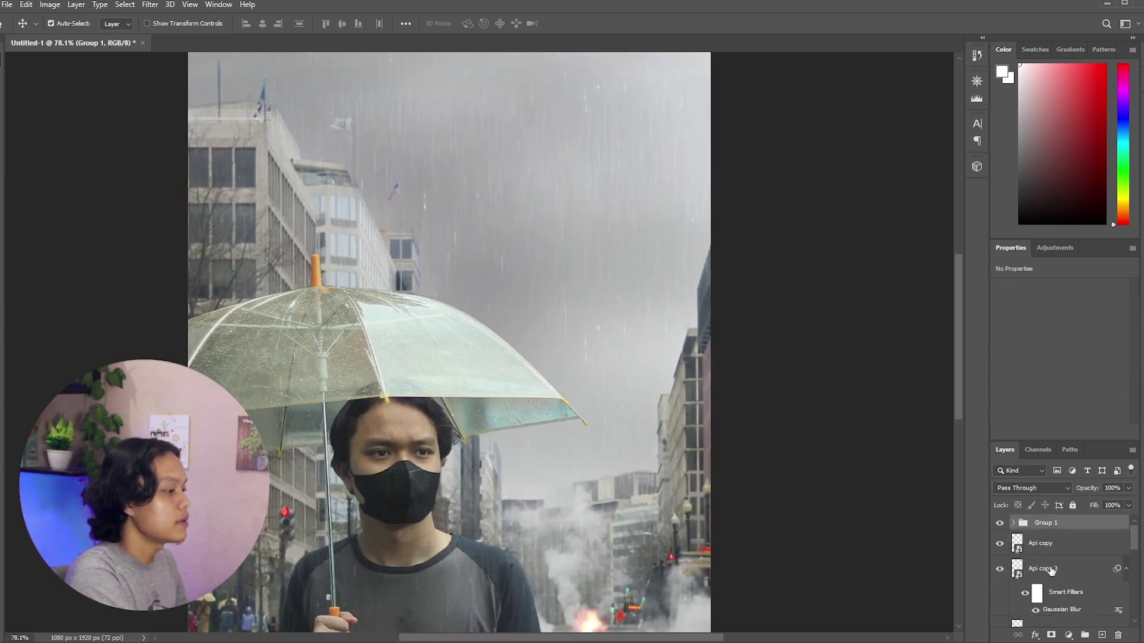
{"action": "left_click", "coordinate": [1043, 573]}
{"action": "left_click", "coordinate": [149, 4]}
{"action": "left_click", "coordinate": [172, 17]}
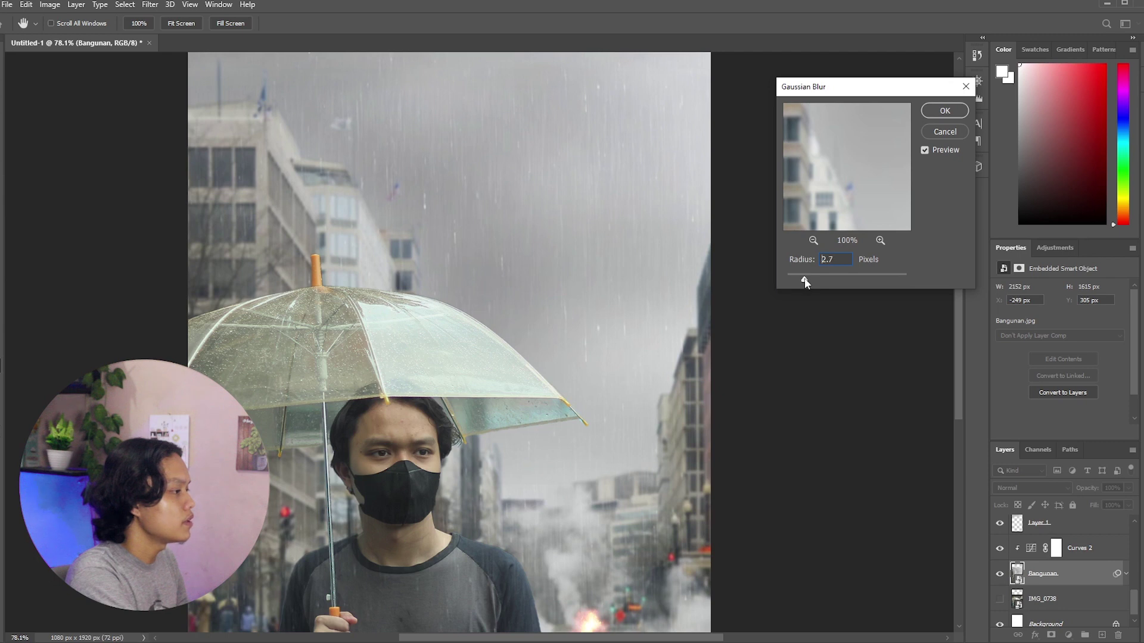
{"action": "left_click", "coordinate": [945, 111]}
{"action": "key", "text": "ctrl+0"}
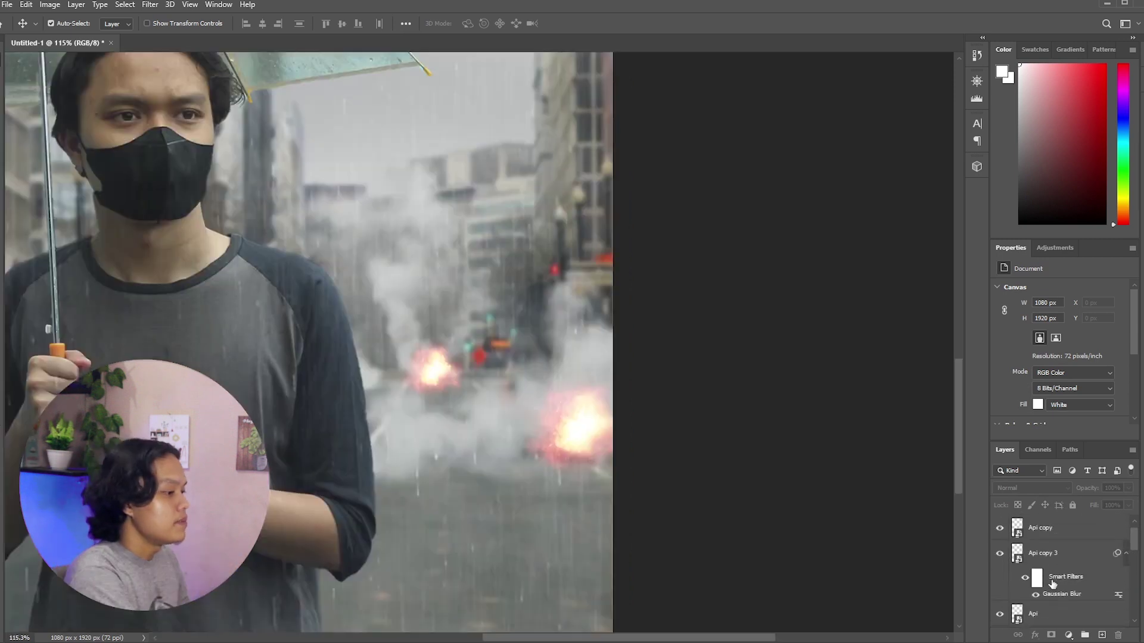
Add an orange Solid Color fill layer above Api copy and hide it with a black layer mask.
{"action": "scroll", "coordinate": [1053, 584], "scroll_direction": "down", "scroll_amount": 2}
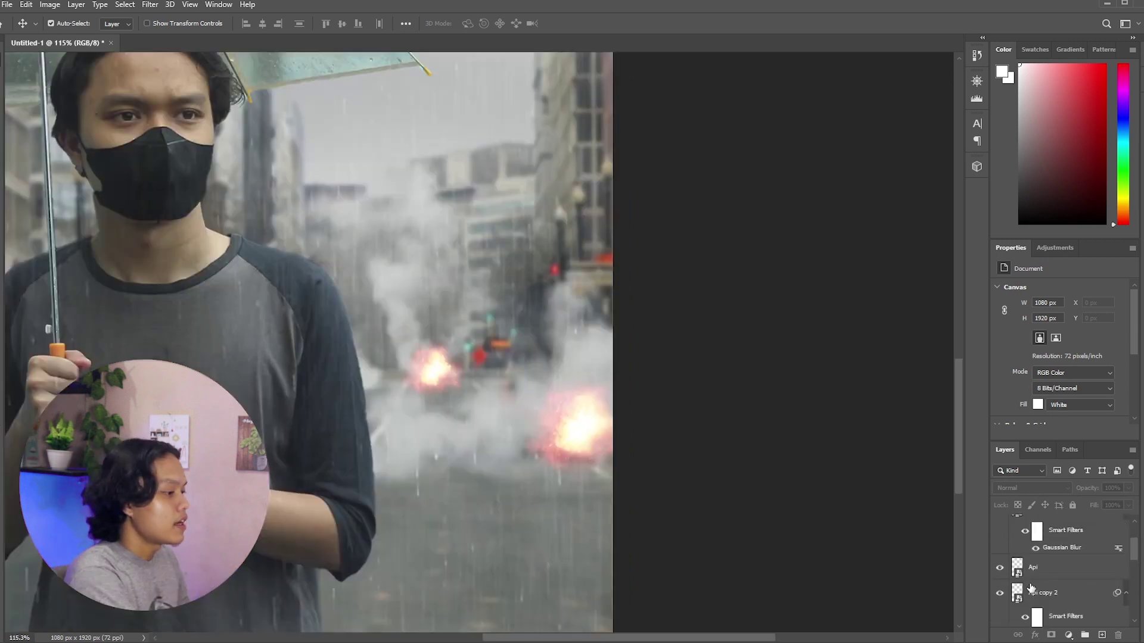
{"action": "scroll", "coordinate": [607, 402], "scroll_direction": "down", "scroll_amount": 1}
{"action": "scroll", "coordinate": [567, 441], "scroll_direction": "down", "scroll_amount": 1}
{"action": "scroll", "coordinate": [562, 439], "scroll_direction": "down", "scroll_amount": 1}
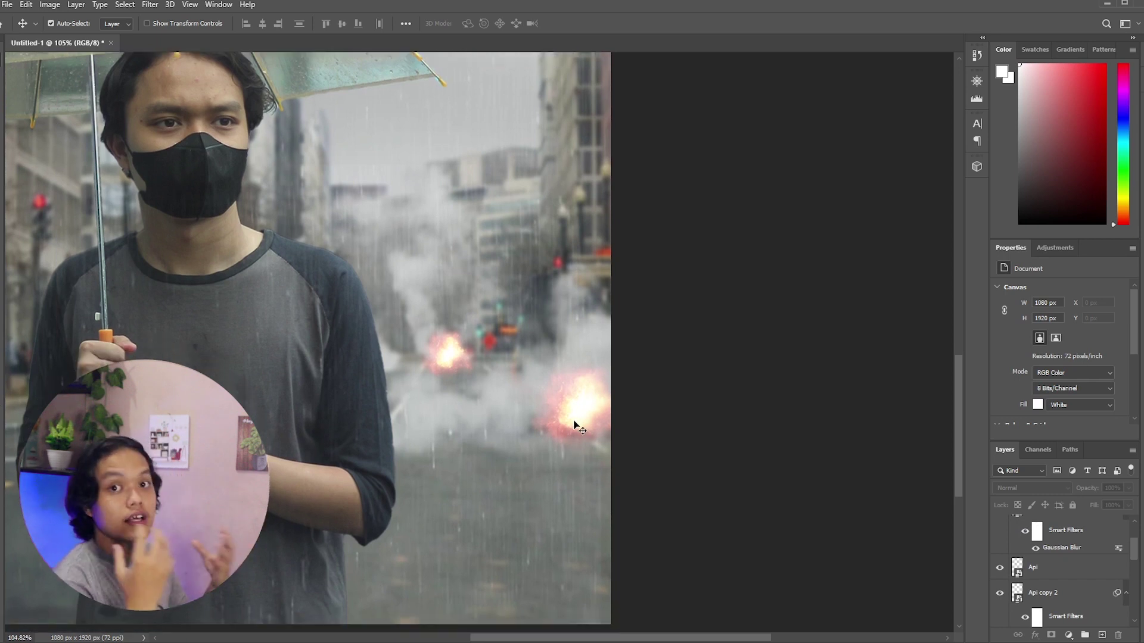
{"action": "scroll", "coordinate": [1095, 580], "scroll_direction": "up", "scroll_amount": 2}
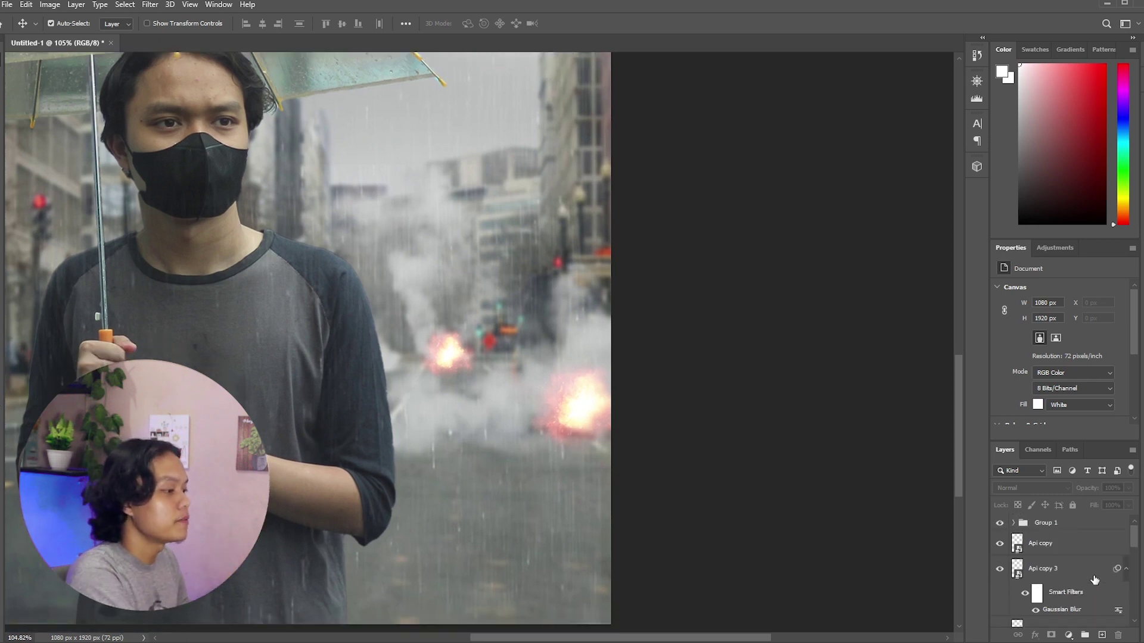
{"action": "left_click", "coordinate": [1064, 543]}
{"action": "left_click", "coordinate": [1068, 638]}
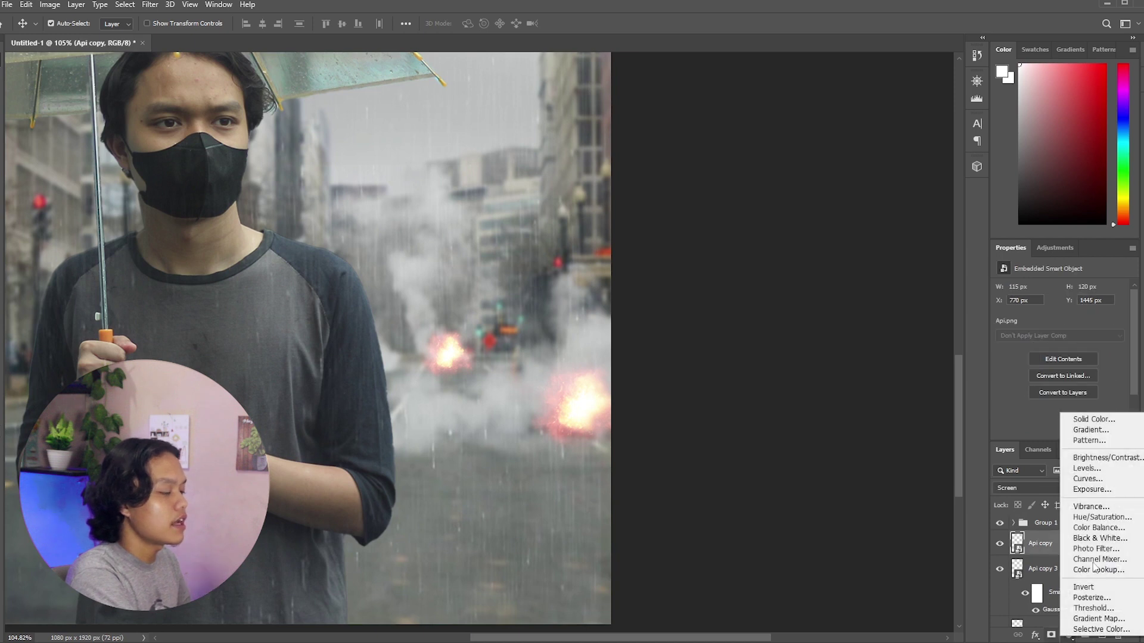
{"action": "left_click", "coordinate": [1072, 428]}
{"action": "left_click", "coordinate": [967, 302]}
{"action": "left_click_drag", "start_coordinate": [967, 303], "coordinate": [973, 283]}
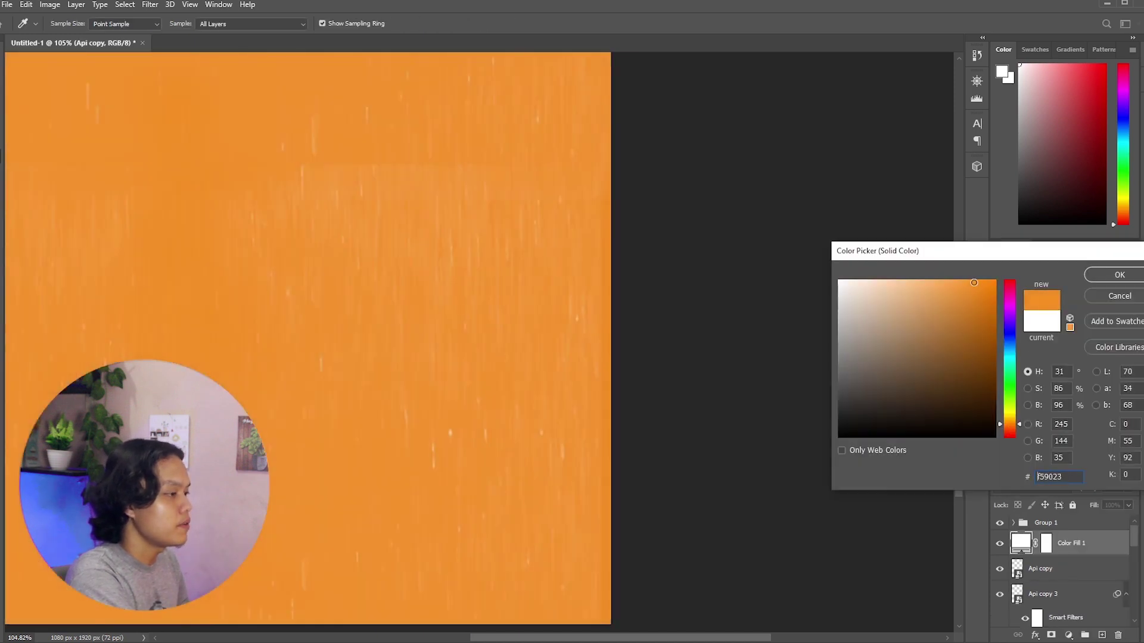
{"action": "left_click", "coordinate": [1001, 423]}
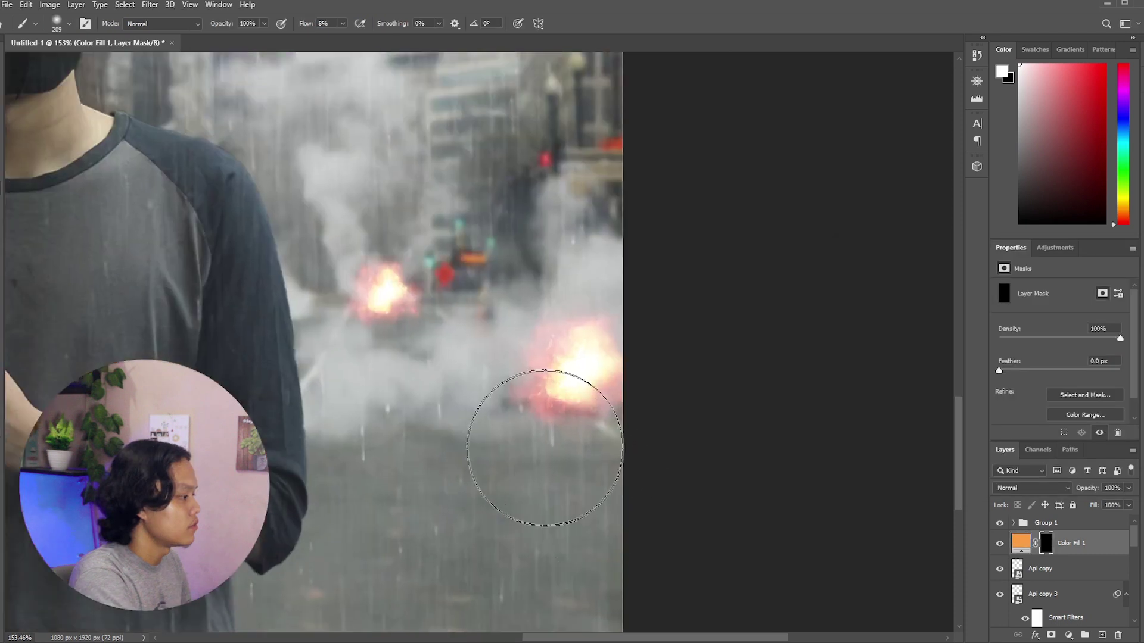
Paint a soft orange glow around both street fires on the fill's mask with a large white brush at 8% flow.
{"action": "mouse_move", "coordinate": [544, 358]}
{"action": "left_mouse_down"}
{"action": "mouse_move", "coordinate": [546, 339]}
{"action": "mouse_move", "coordinate": [500, 357]}
{"action": "mouse_move", "coordinate": [548, 364]}
{"action": "mouse_move", "coordinate": [544, 377]}
{"action": "left_mouse_up"}
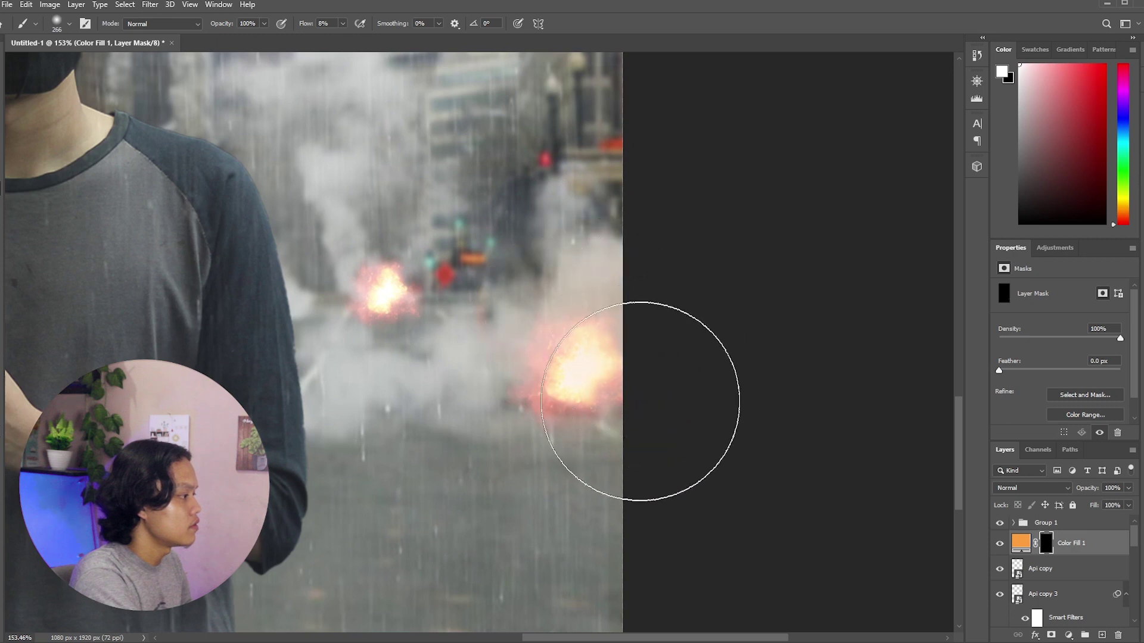
{"action": "left_click_drag", "start_coordinate": [344, 343], "coordinate": [286, 355]}
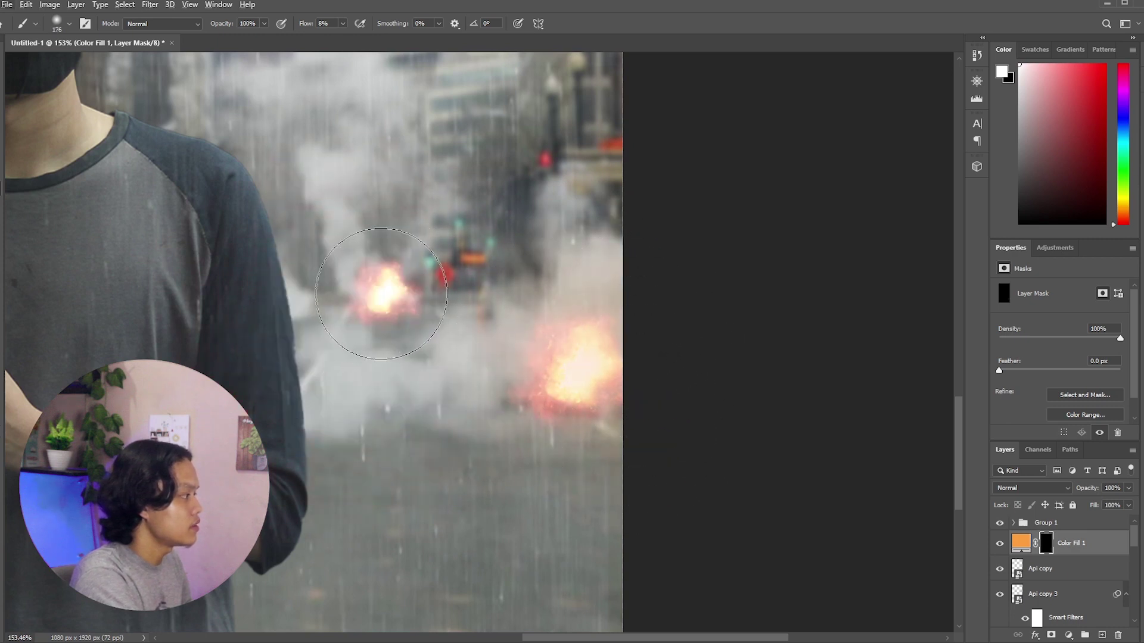
{"action": "scroll", "coordinate": [449, 426], "scroll_direction": "down", "scroll_amount": 3}
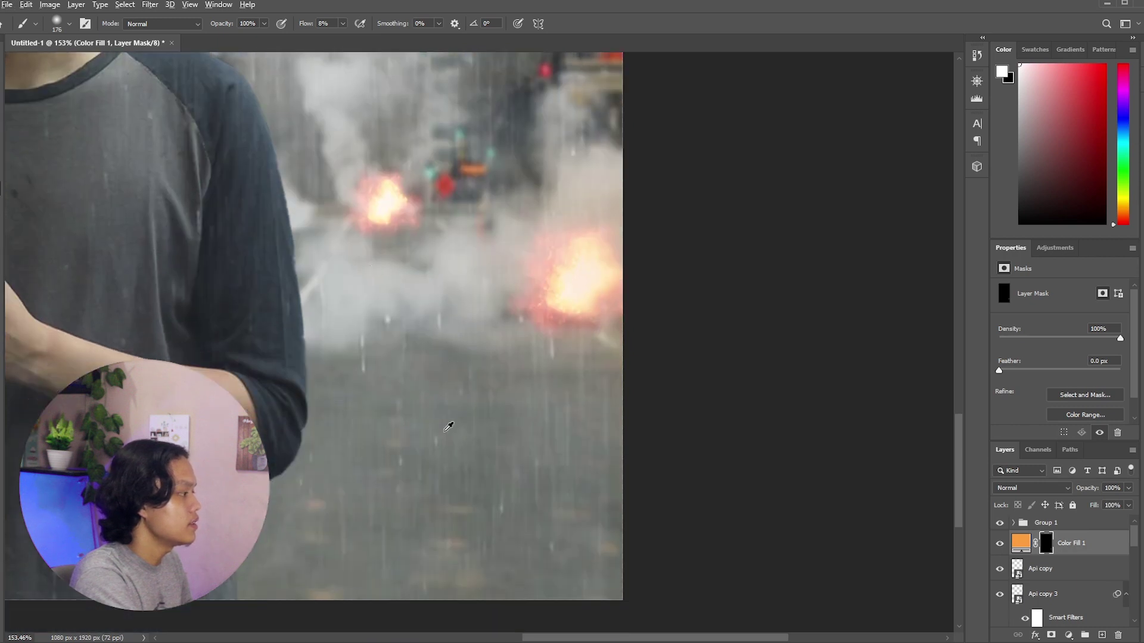
Flatten the brush to an ellipse angled at -10° and paint faint orange reflections on the road below the fires at 99 to 117 px.
{"action": "key", "text": "bracketleft"}
{"action": "key", "text": "bracketleft"}
{"action": "key", "text": "bracketleft"}
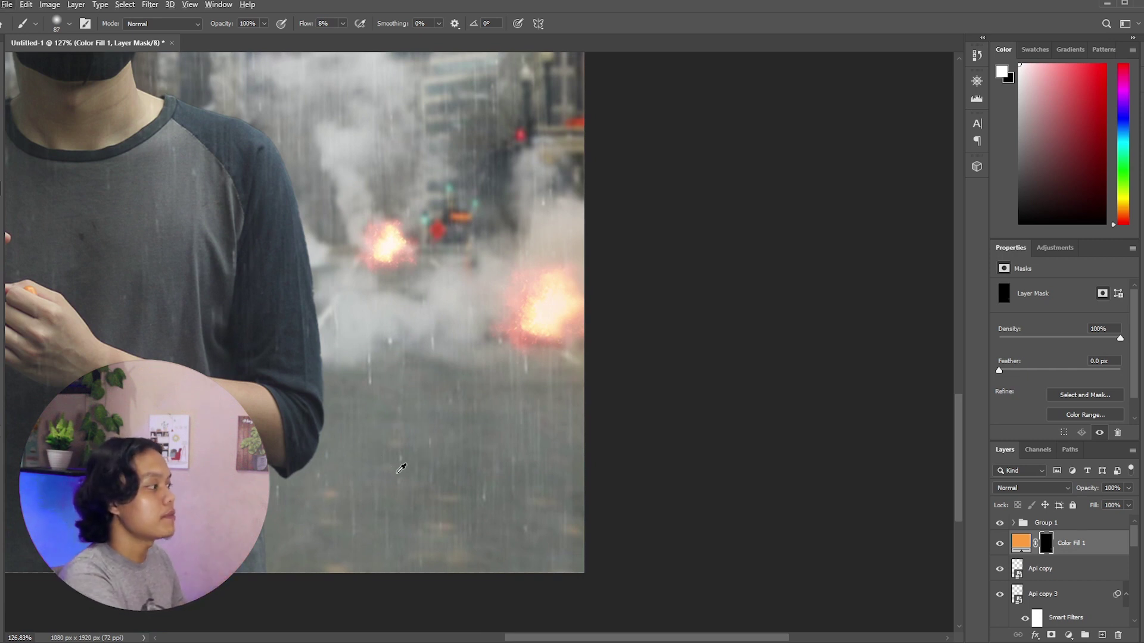
{"action": "scroll", "coordinate": [429, 493], "scroll_direction": "up", "scroll_amount": 1}
{"action": "left_click_drag", "start_coordinate": [439, 370], "coordinate": [447, 370]}
{"action": "right_click", "coordinate": [445, 365]}
{"action": "left_click_drag", "start_coordinate": [474, 413], "coordinate": [473, 409]}
{"action": "key", "text": "Return"}
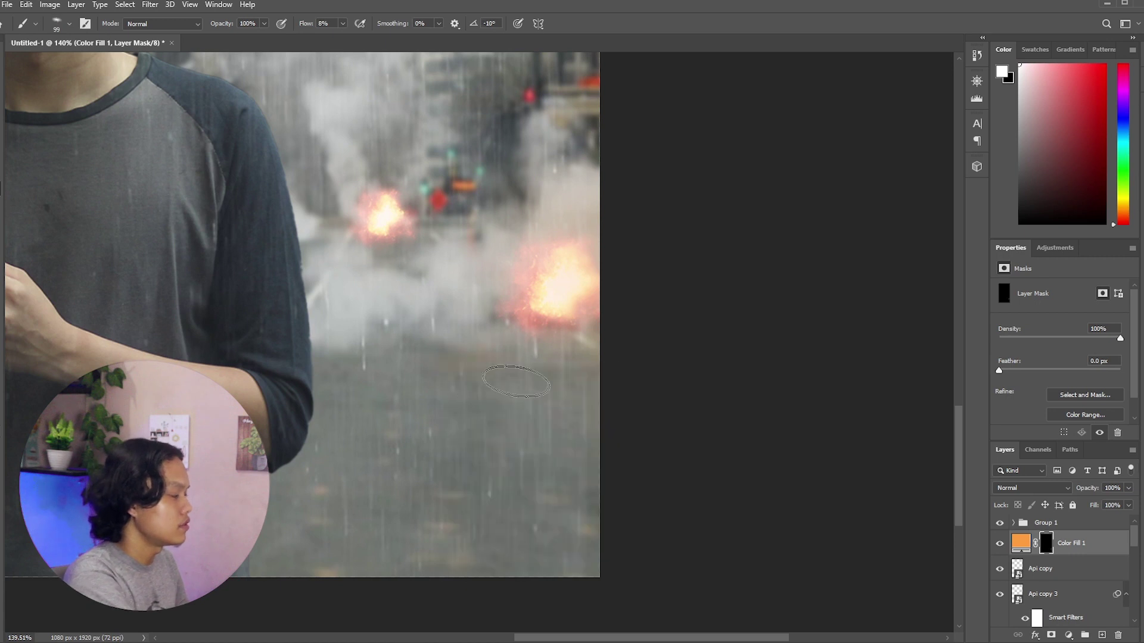
{"action": "left_click_drag", "start_coordinate": [441, 370], "coordinate": [468, 365]}
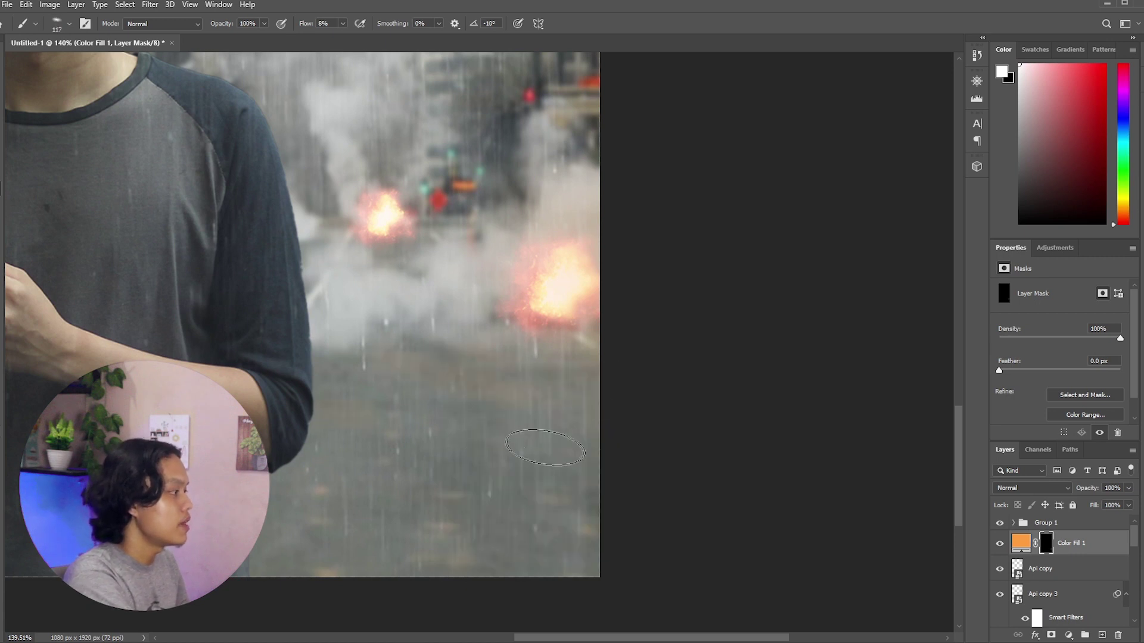
{"action": "scroll", "coordinate": [546, 447], "scroll_direction": "up", "scroll_amount": 3}
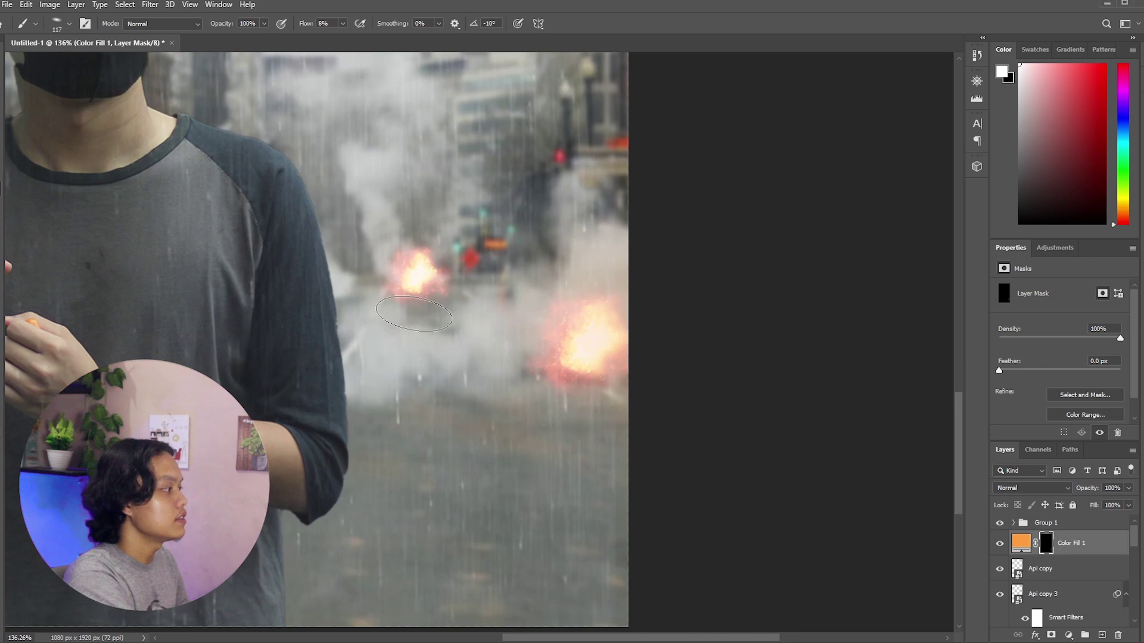
Examine the fire glow and the overall composite, including the umbrella and the subject's hands.
{"action": "scroll", "coordinate": [402, 433], "scroll_direction": "down", "scroll_amount": 5}
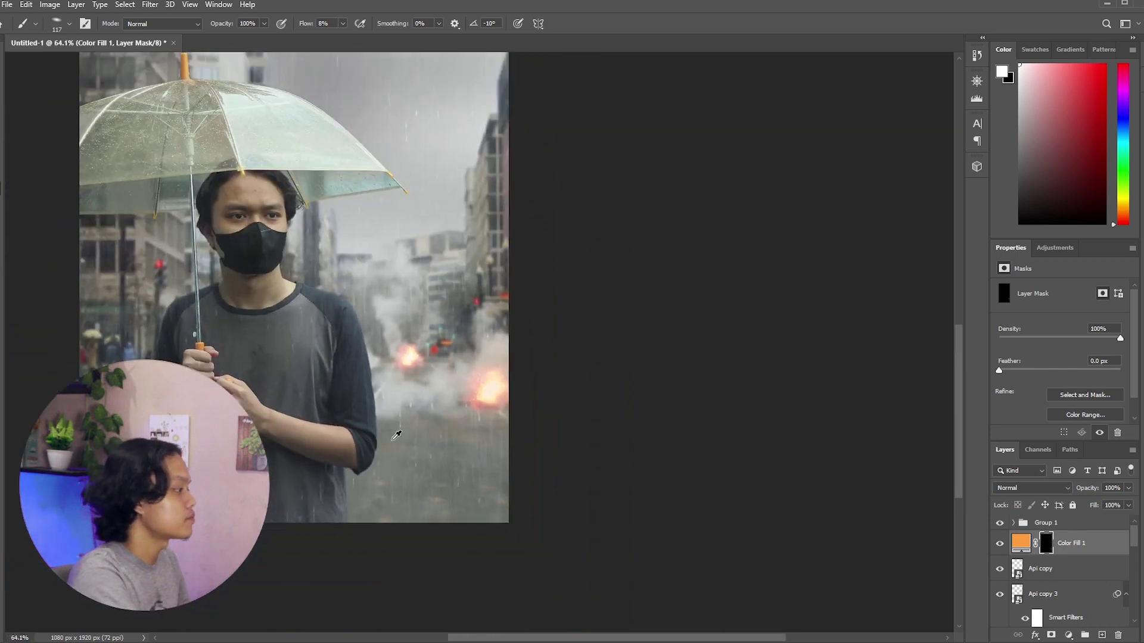
{"action": "scroll", "coordinate": [394, 432], "scroll_direction": "down", "scroll_amount": 2}
{"action": "scroll", "coordinate": [491, 475], "scroll_direction": "up", "scroll_amount": 3}
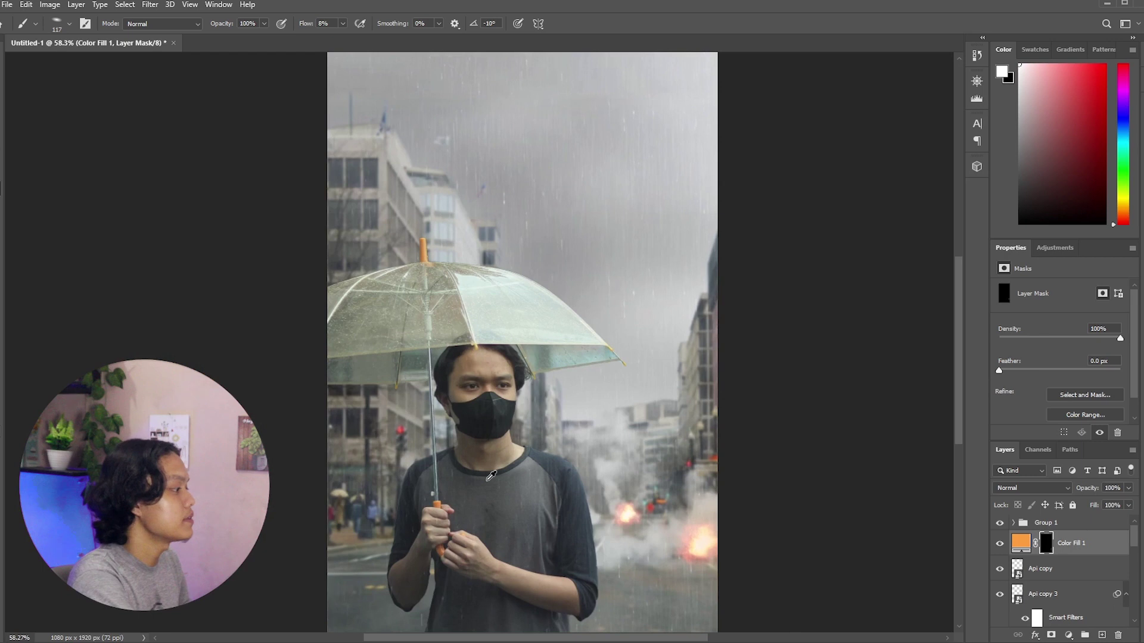
{"action": "left_click", "coordinate": [1128, 496]}
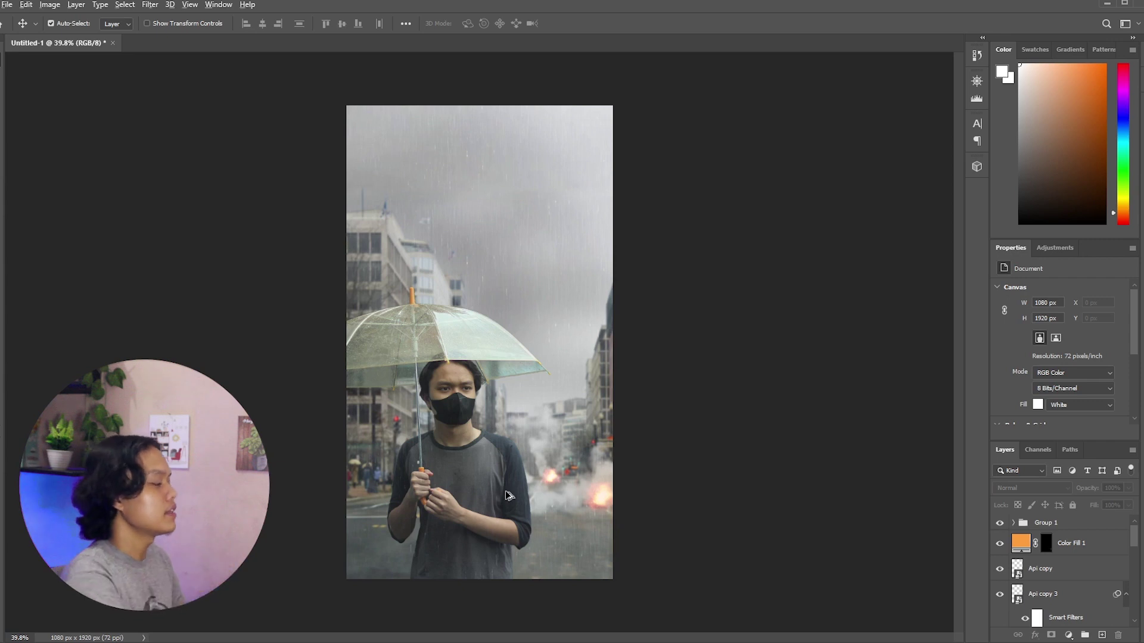
{"action": "scroll", "coordinate": [508, 495], "scroll_direction": "up", "scroll_amount": 4}
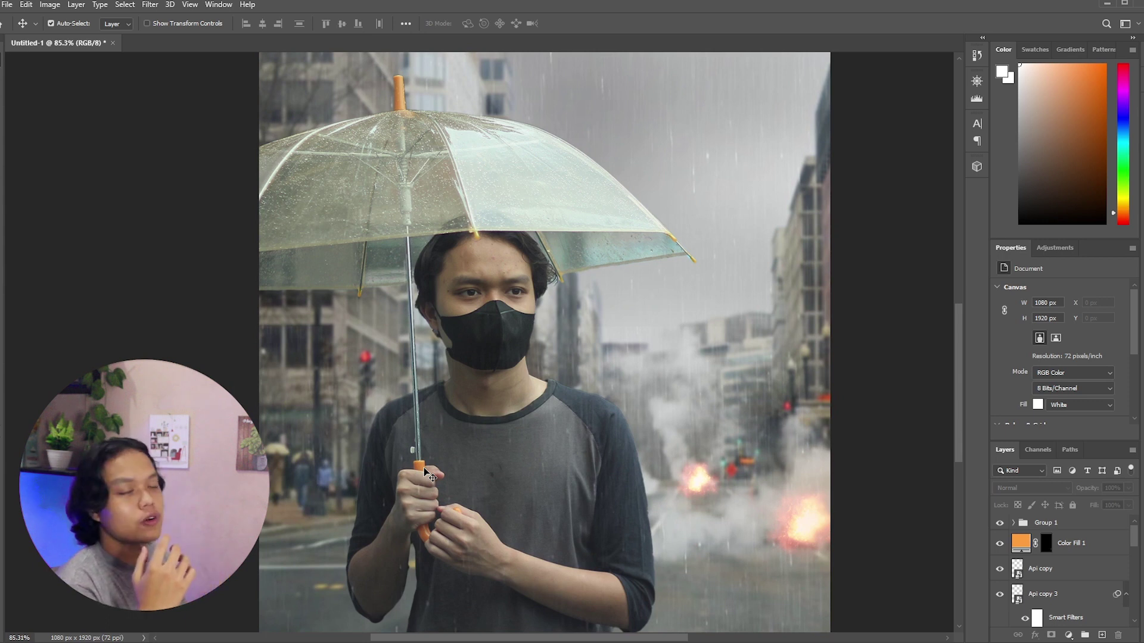
{"action": "scroll", "coordinate": [428, 473], "scroll_direction": "down", "scroll_amount": 1}
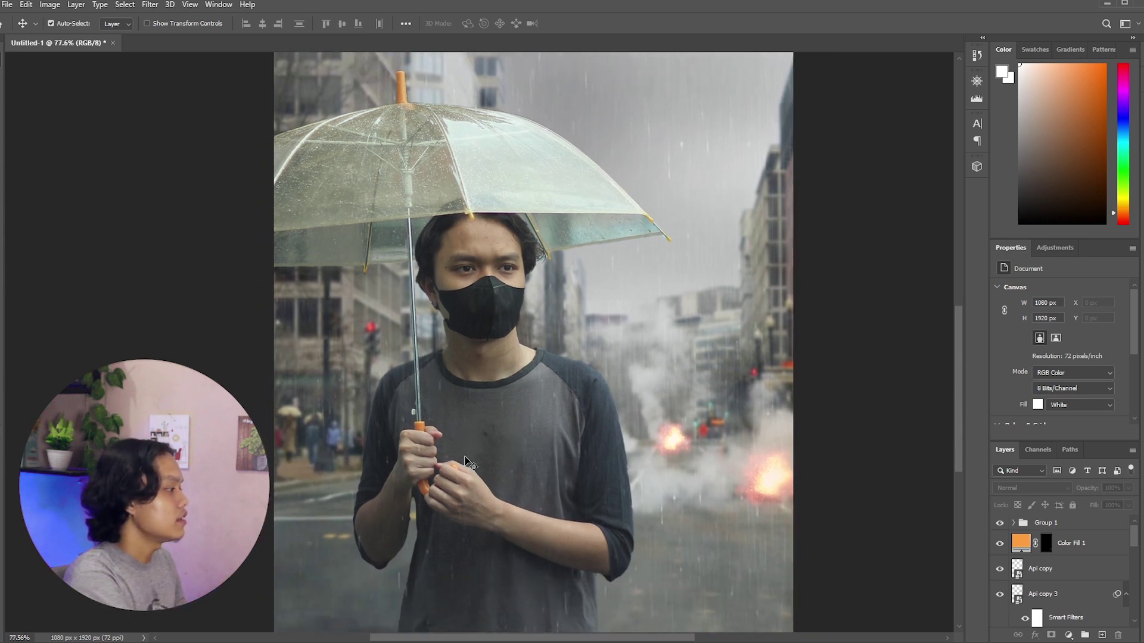
{"action": "left_click_drag", "start_coordinate": [435, 230], "coordinate": [435, 268]}
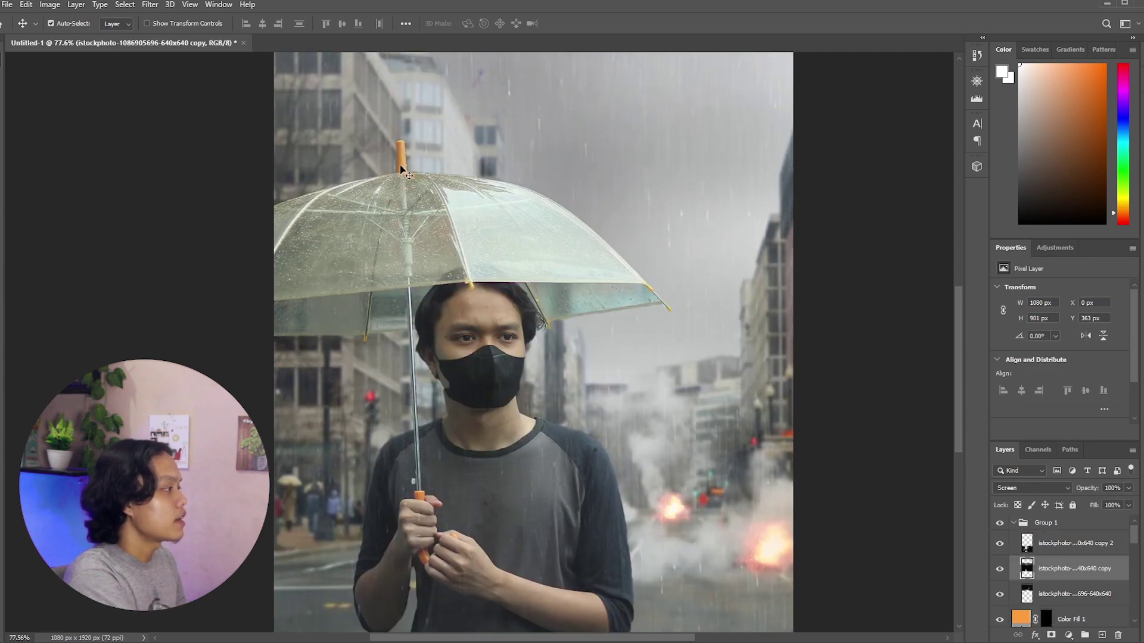
Activate the Subject layer and make a polygonal lasso selection around the exposed orange parts of the umbrella handle.
{"action": "scroll", "coordinate": [506, 358], "scroll_direction": "down", "scroll_amount": 3}
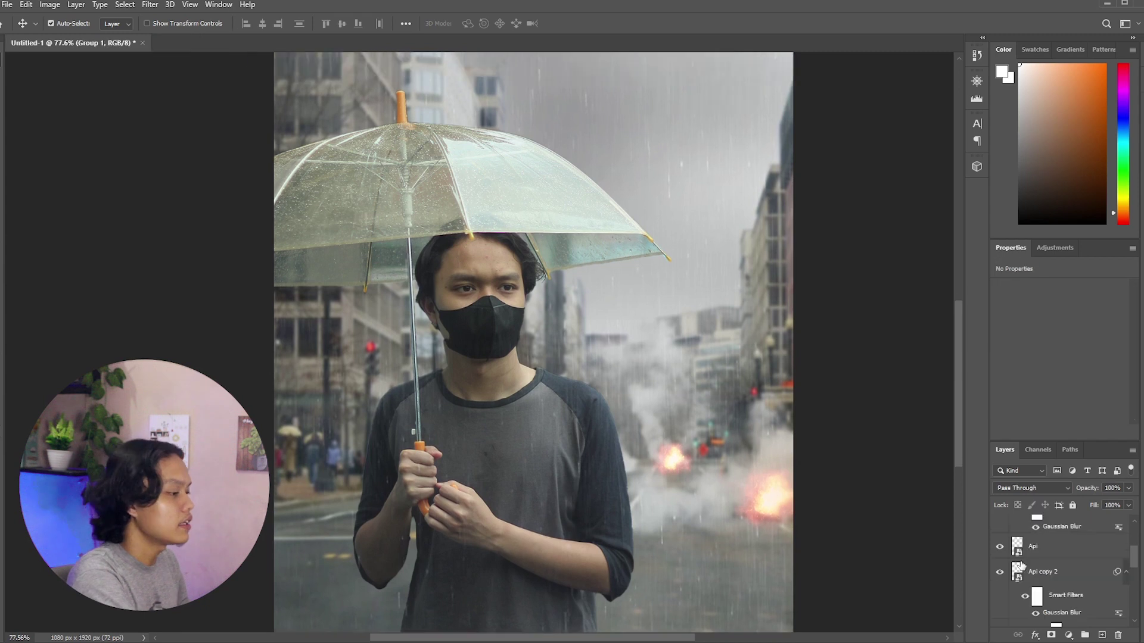
{"action": "scroll", "coordinate": [1020, 565], "scroll_direction": "down", "scroll_amount": 3}
{"action": "left_click", "coordinate": [1040, 581]}
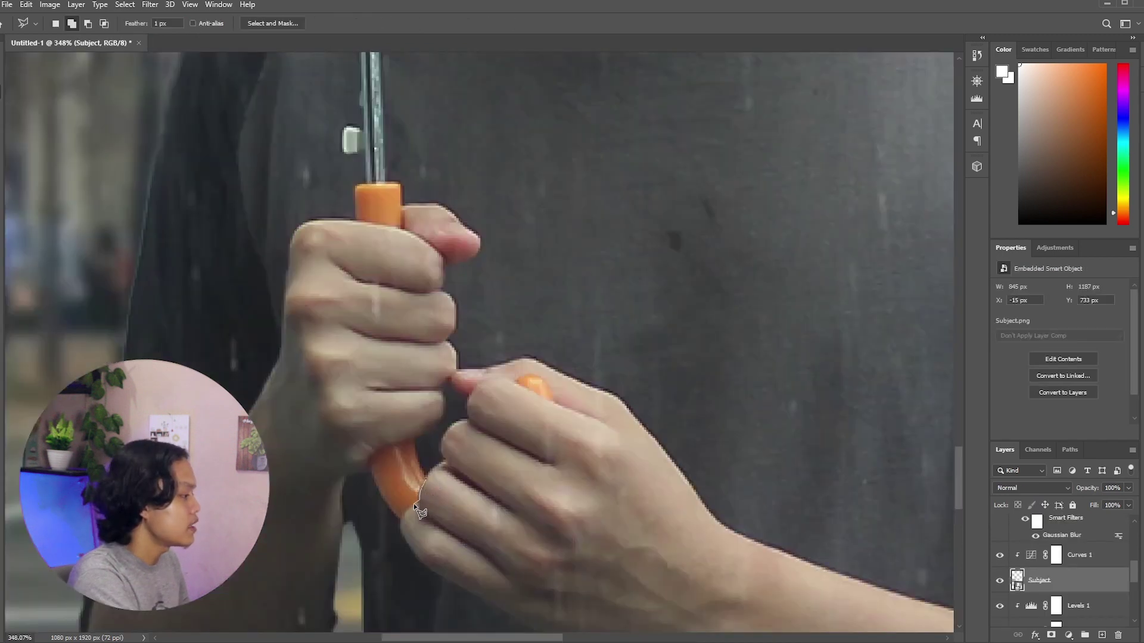
{"action": "left_click", "coordinate": [371, 448]}
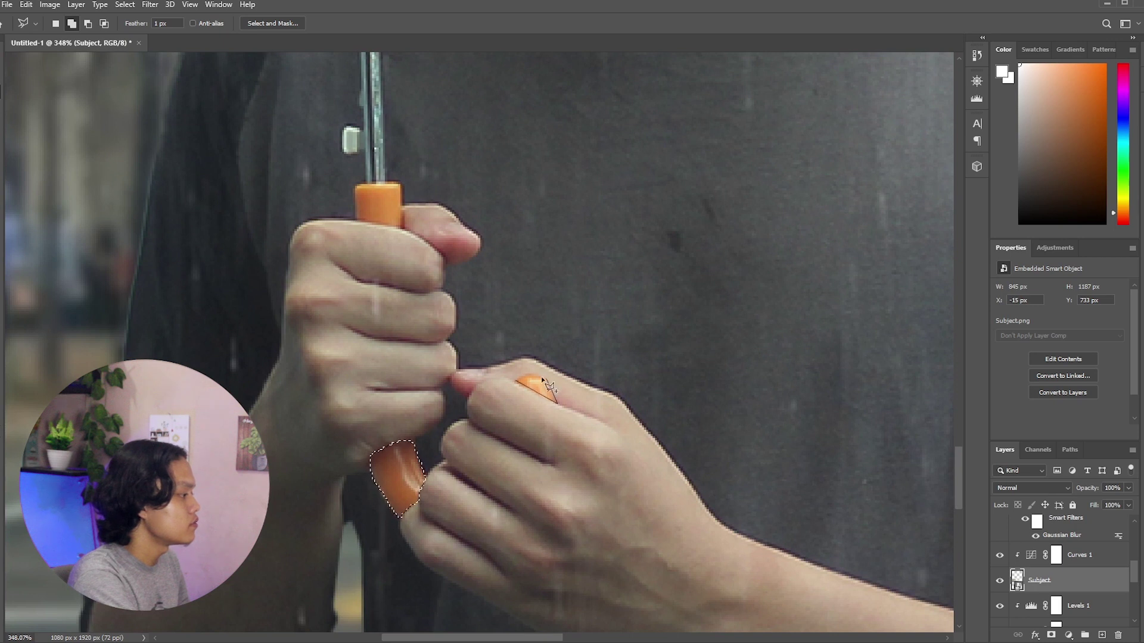
{"action": "scroll", "coordinate": [411, 351], "scroll_direction": "up", "scroll_amount": 4}
{"action": "scroll", "coordinate": [406, 349], "scroll_direction": "down", "scroll_amount": 5}
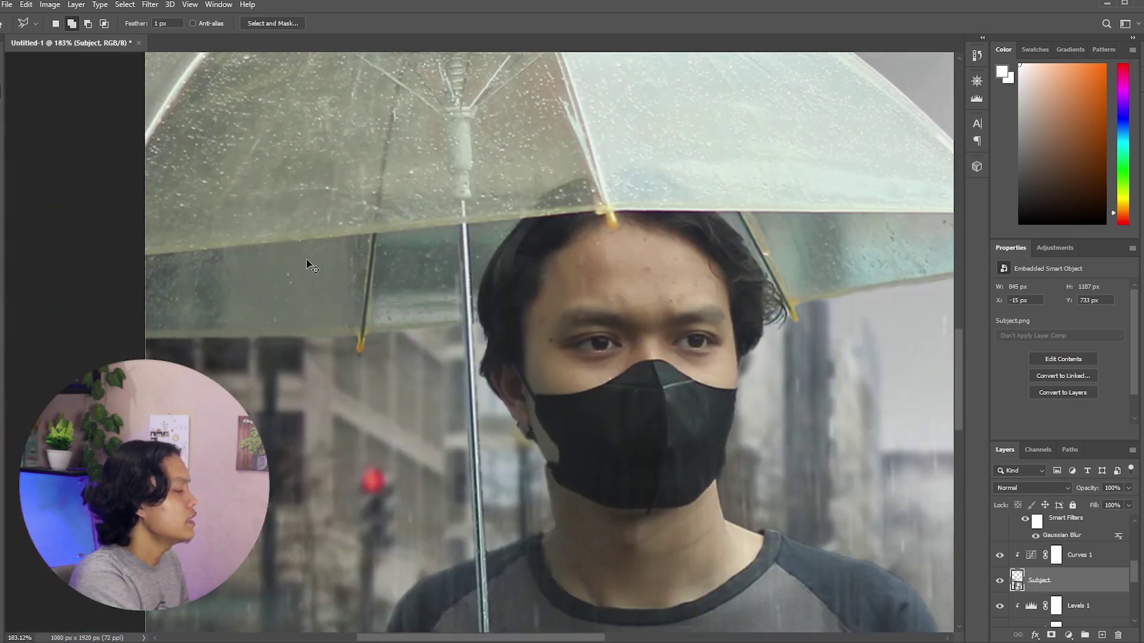
Add the umbrella canopy's left half, from the shaft past the image edge, to the polygonal lasso selection.
{"action": "scroll", "coordinate": [394, 324], "scroll_direction": "up", "scroll_amount": 2}
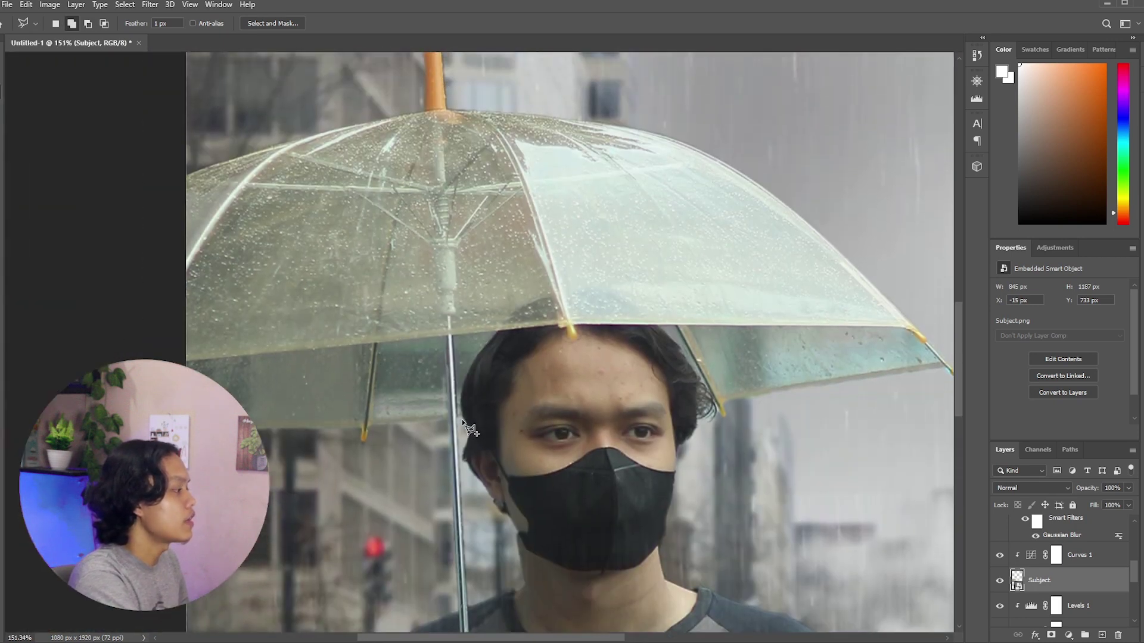
{"action": "left_click", "coordinate": [462, 421]}
{"action": "left_click", "coordinate": [373, 429]}
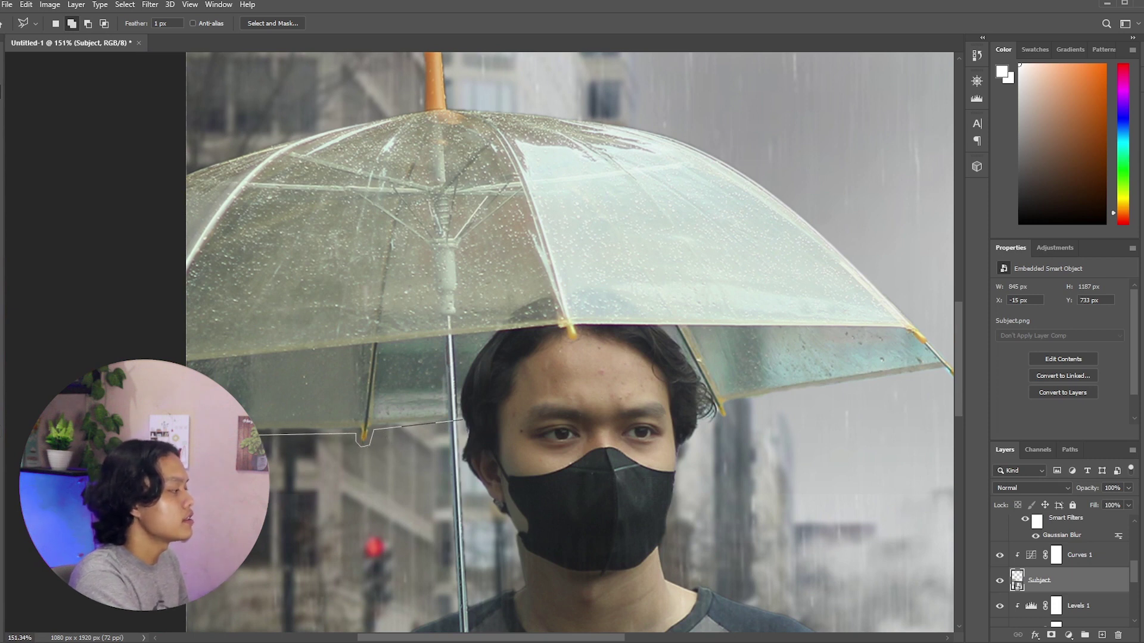
{"action": "left_click", "coordinate": [167, 169]}
{"action": "left_click", "coordinate": [187, 168]}
{"action": "scroll", "coordinate": [186, 168], "scroll_direction": "up", "scroll_amount": 5}
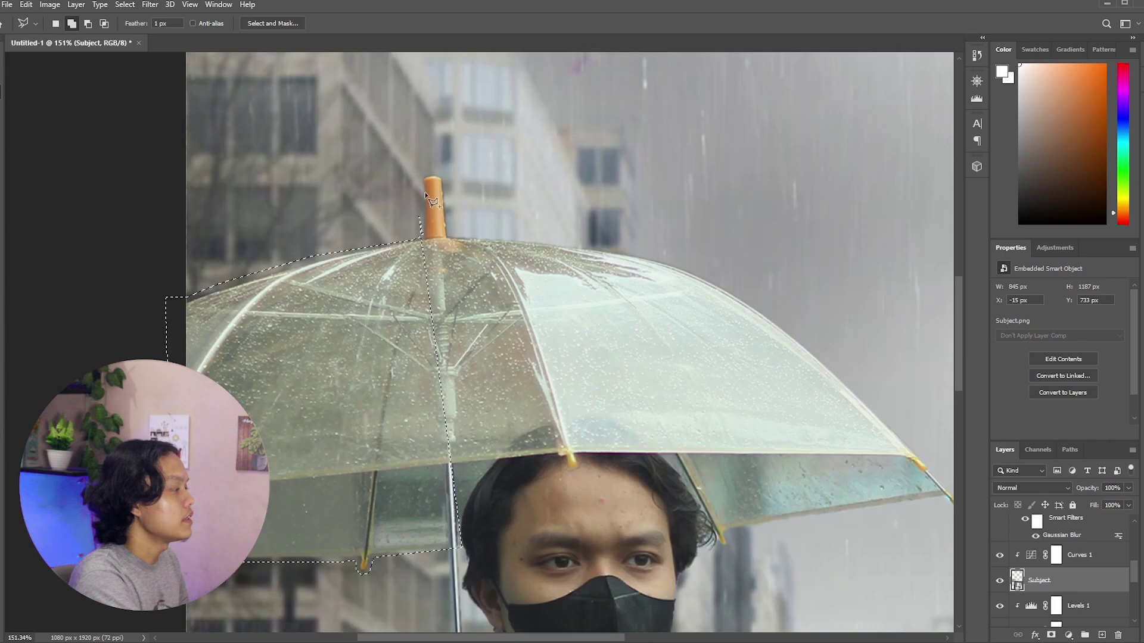
Add the orange tip on top of the umbrella to the polygonal lasso selection.
{"action": "left_click", "coordinate": [421, 239]}
{"action": "left_click", "coordinate": [421, 177]}
{"action": "left_click", "coordinate": [434, 168]}
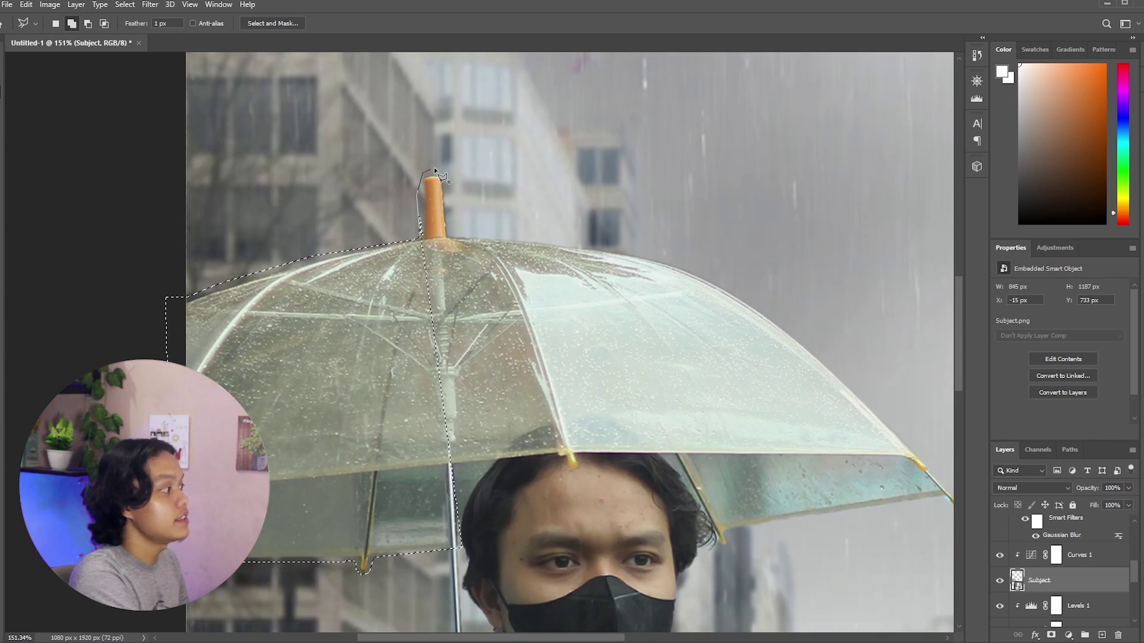
{"action": "left_click", "coordinate": [450, 180]}
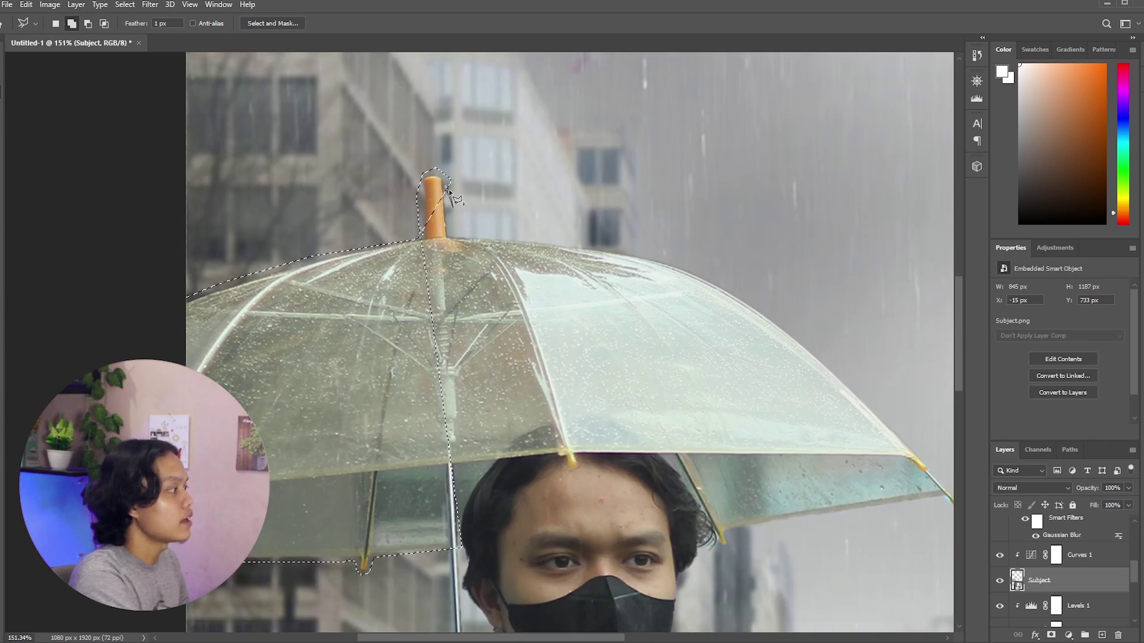
Extend the selection from the umbrella's tip along the upper right edge of the canopy.
{"action": "left_click", "coordinate": [451, 228]}
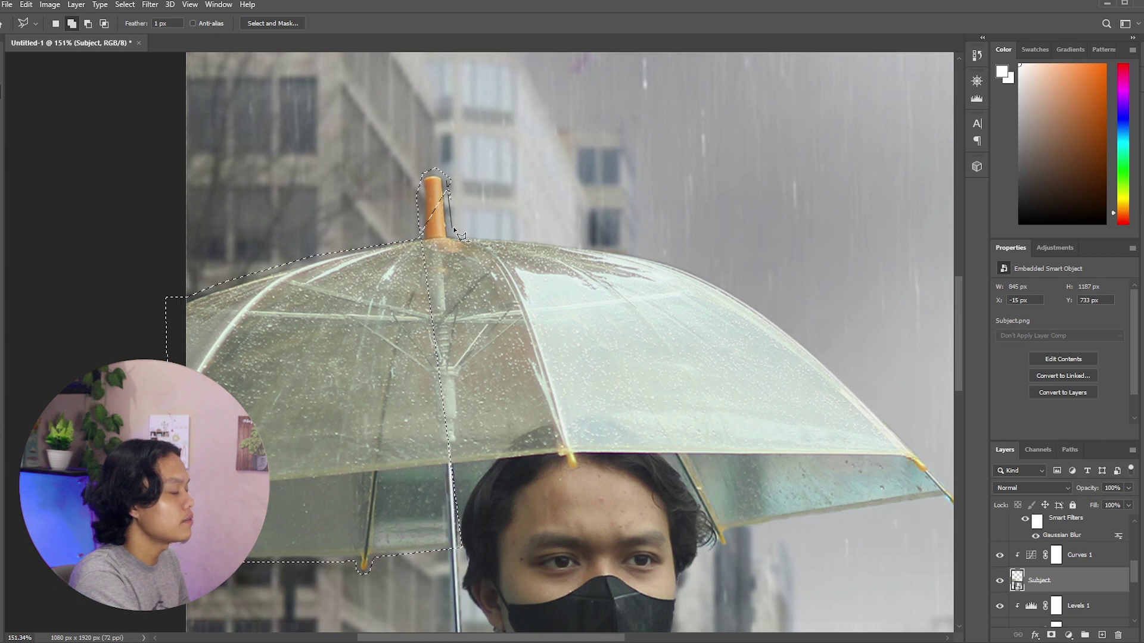
{"action": "left_click", "coordinate": [526, 231]}
{"action": "left_click", "coordinate": [619, 239]}
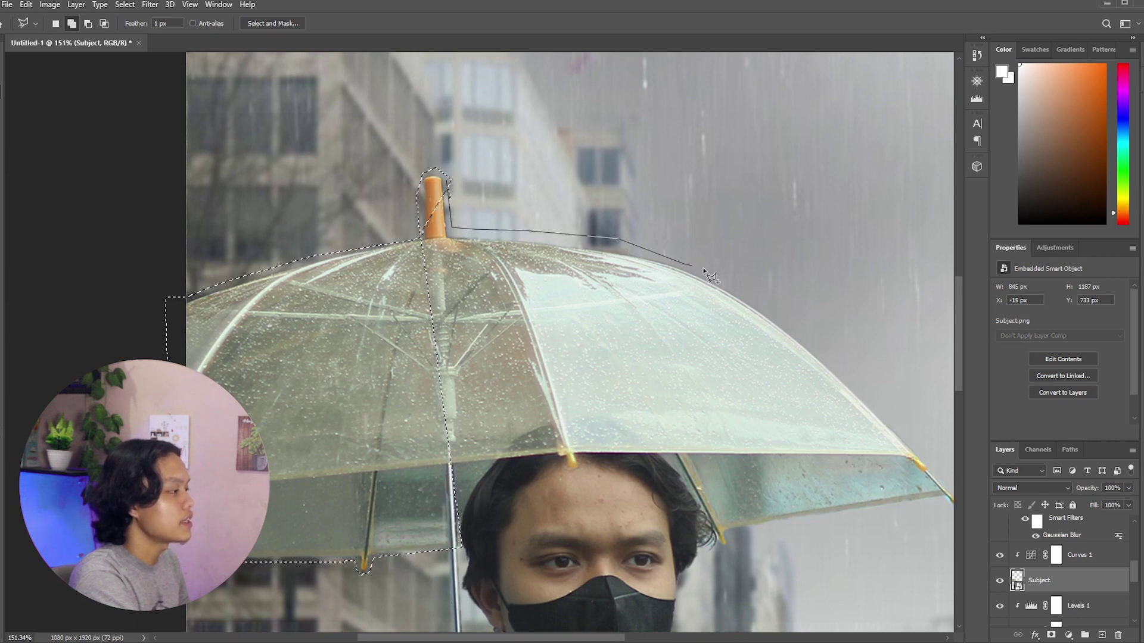
{"action": "left_click", "coordinate": [727, 283]}
{"action": "scroll", "coordinate": [882, 465], "scroll_direction": "right", "scroll_amount": 3}
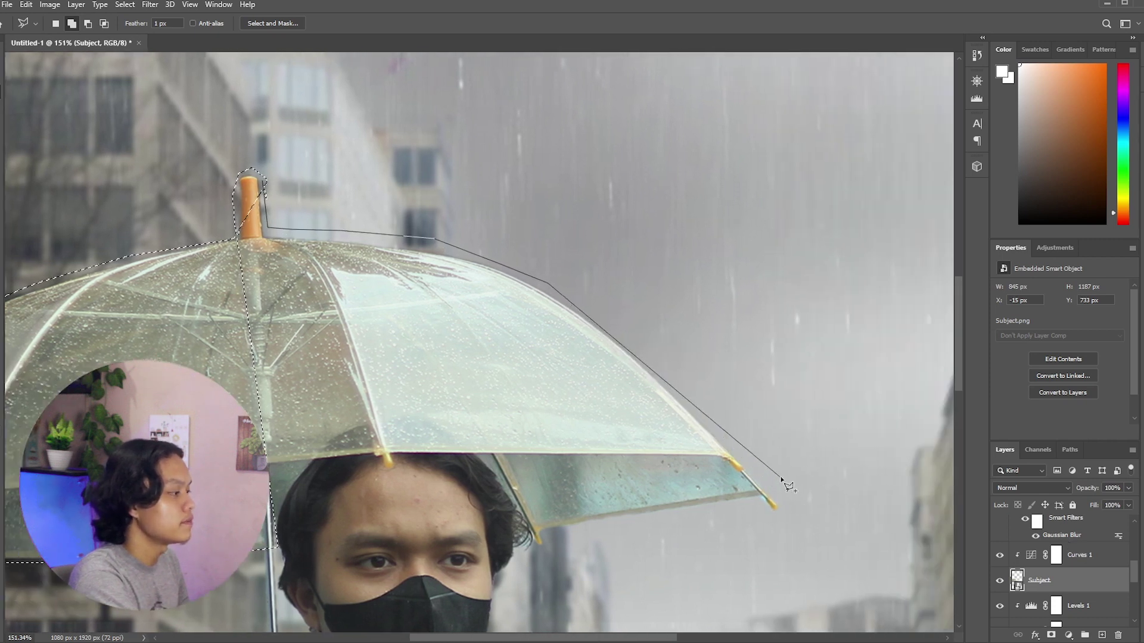
{"action": "left_click", "coordinate": [614, 325]}
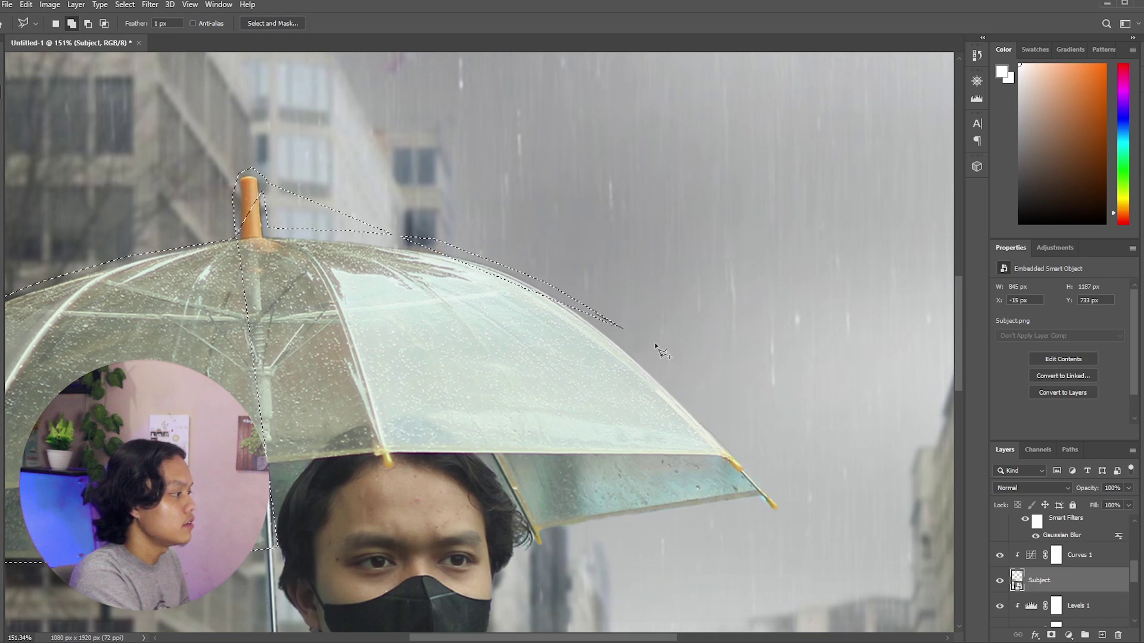
Add the rest of the right canopy, its rib tips and the lower edge above the subject's hair, and close the gaps inside the selection.
{"action": "left_click", "coordinate": [755, 457]}
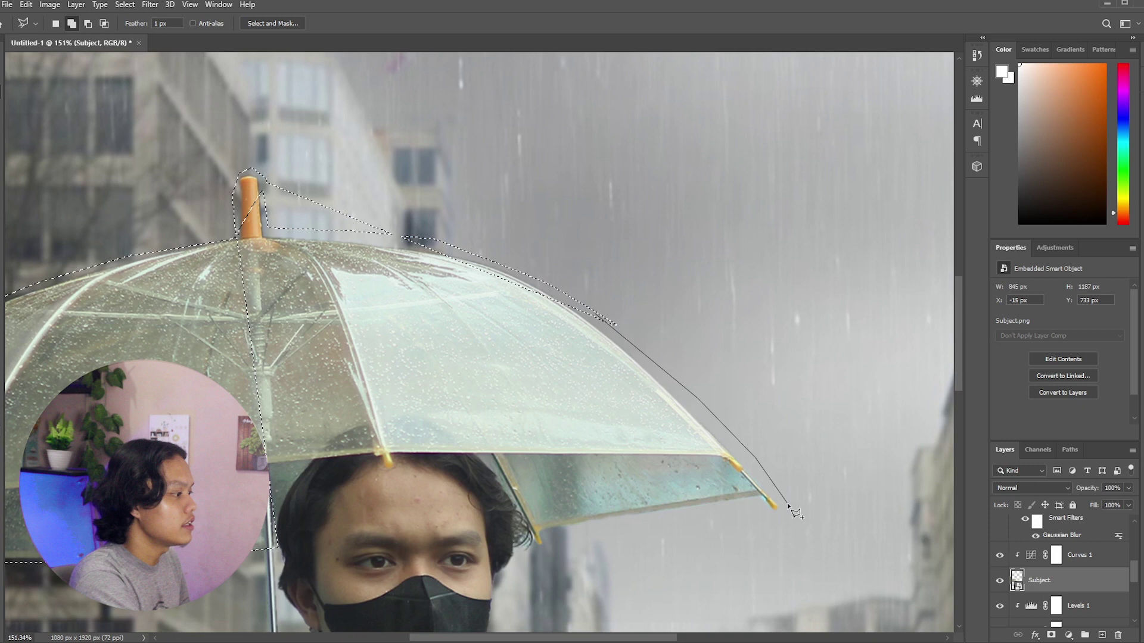
{"action": "left_click", "coordinate": [757, 502]}
{"action": "scroll", "coordinate": [692, 517], "scroll_direction": "down", "scroll_amount": 2}
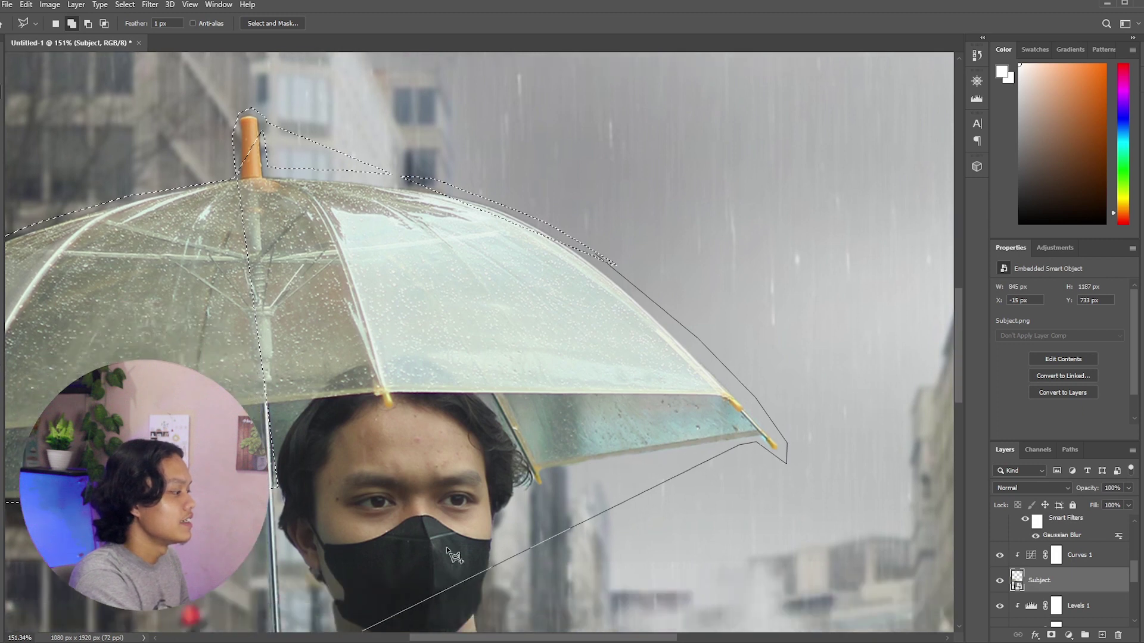
{"action": "left_click", "coordinate": [538, 485]}
{"action": "left_click", "coordinate": [525, 478]}
{"action": "left_click", "coordinate": [508, 443]}
{"action": "left_click", "coordinate": [496, 414]}
{"action": "left_click", "coordinate": [473, 394]}
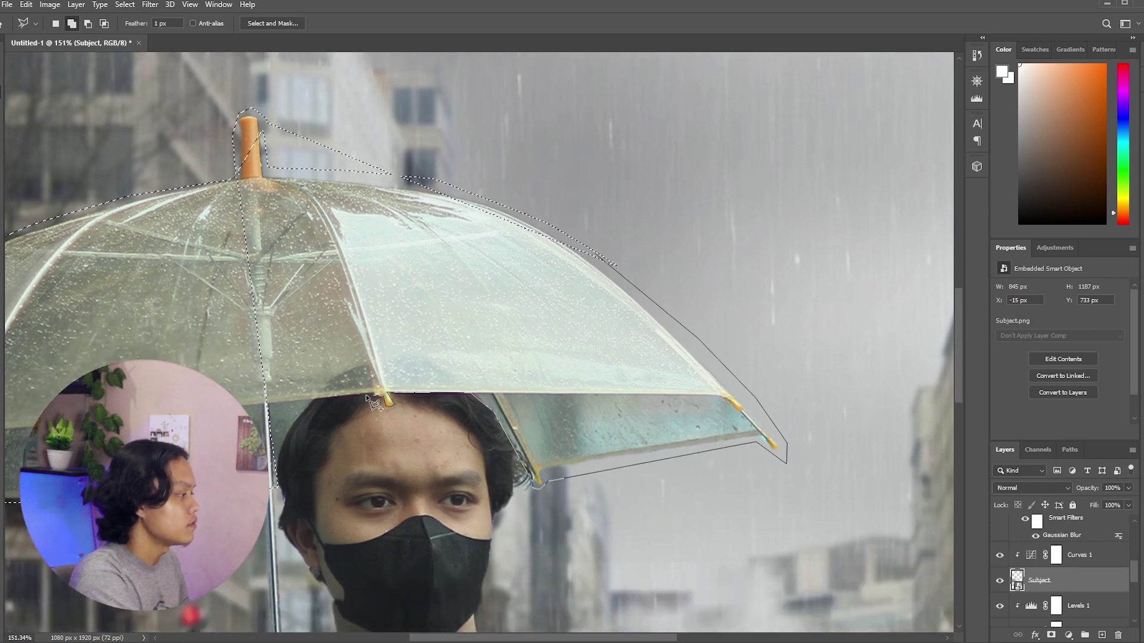
{"action": "double_click", "coordinate": [365, 395]}
{"action": "scroll", "coordinate": [366, 394], "scroll_direction": "down", "scroll_amount": 1}
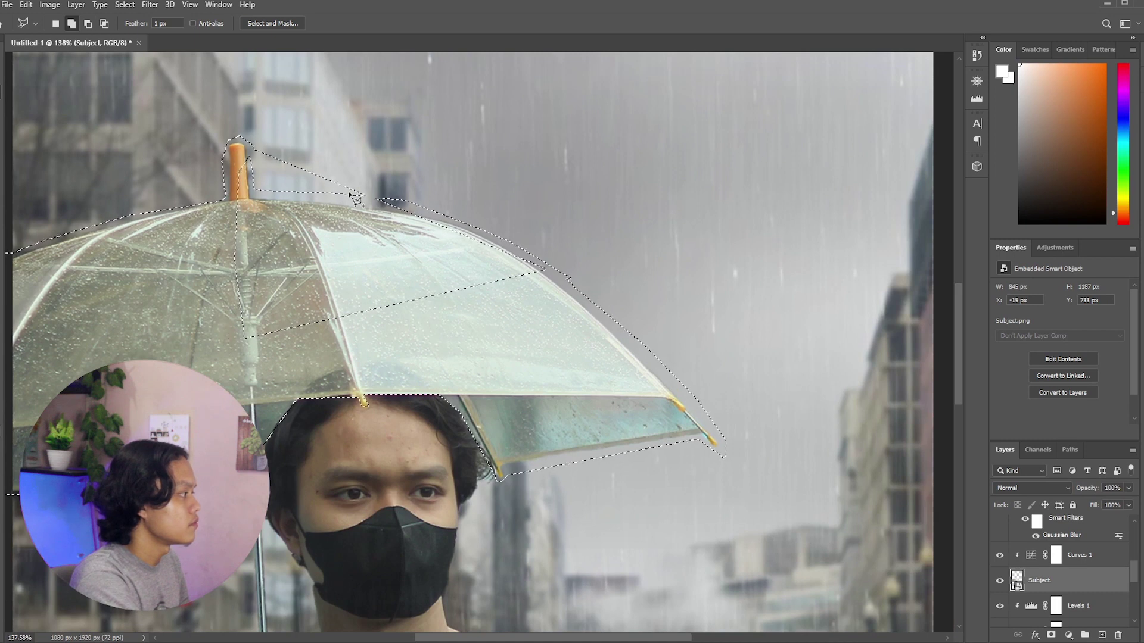
{"action": "scroll", "coordinate": [352, 196], "scroll_direction": "down", "scroll_amount": 5}
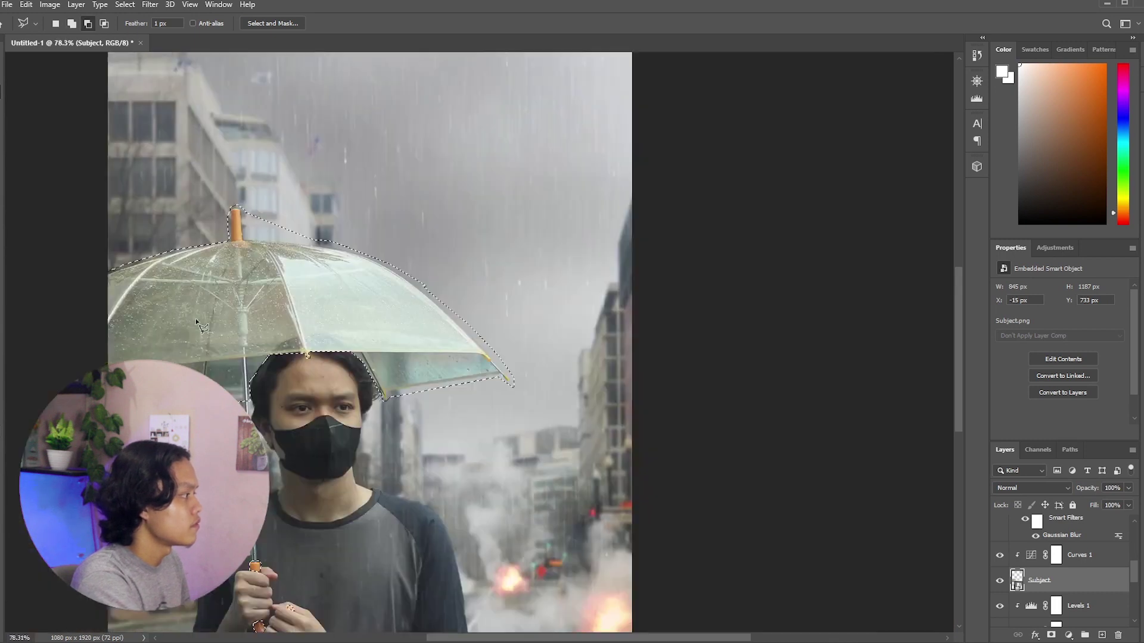
Add a Hue/Saturation adjustment clipped to Subject and masked by the umbrella selection, choosing the Reds range and its color sampler.
{"action": "left_click", "coordinate": [1069, 635]}
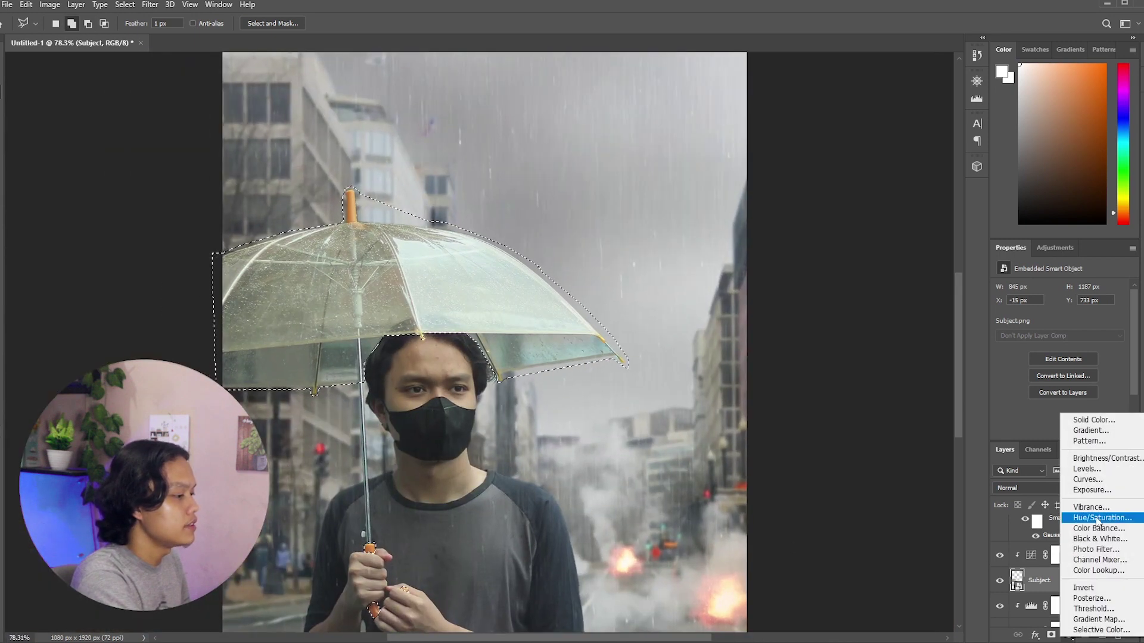
{"action": "left_click", "coordinate": [1102, 517]}
{"action": "scroll", "coordinate": [435, 441], "scroll_direction": "up", "scroll_amount": 3}
{"action": "left_click", "coordinate": [1039, 305]}
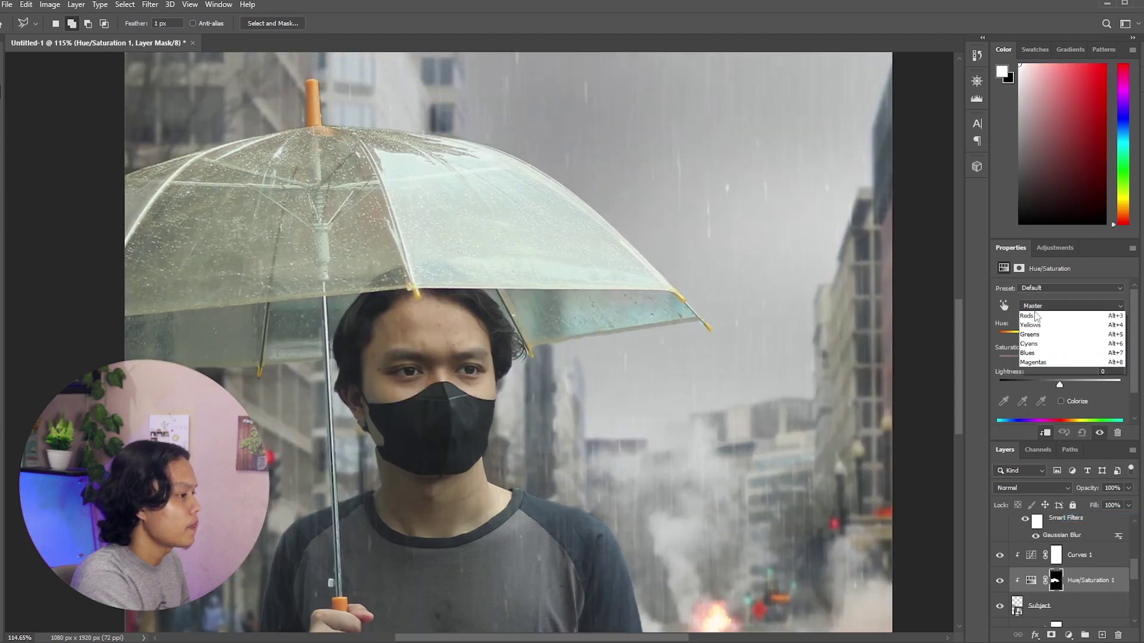
{"action": "left_click", "coordinate": [1037, 327]}
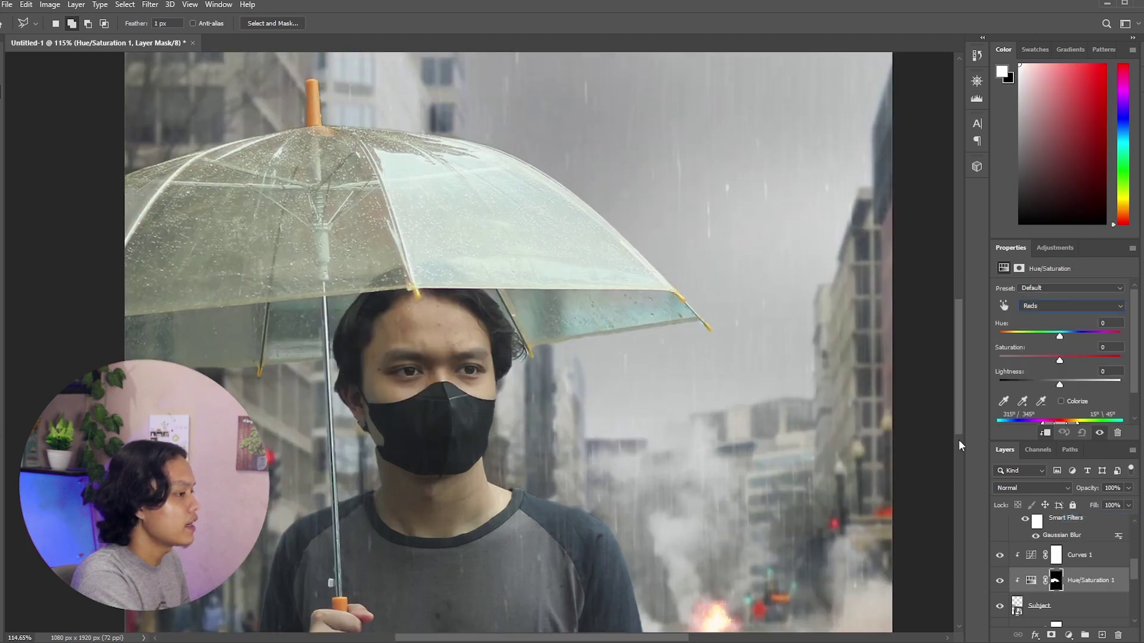
{"action": "left_click", "coordinate": [1003, 401]}
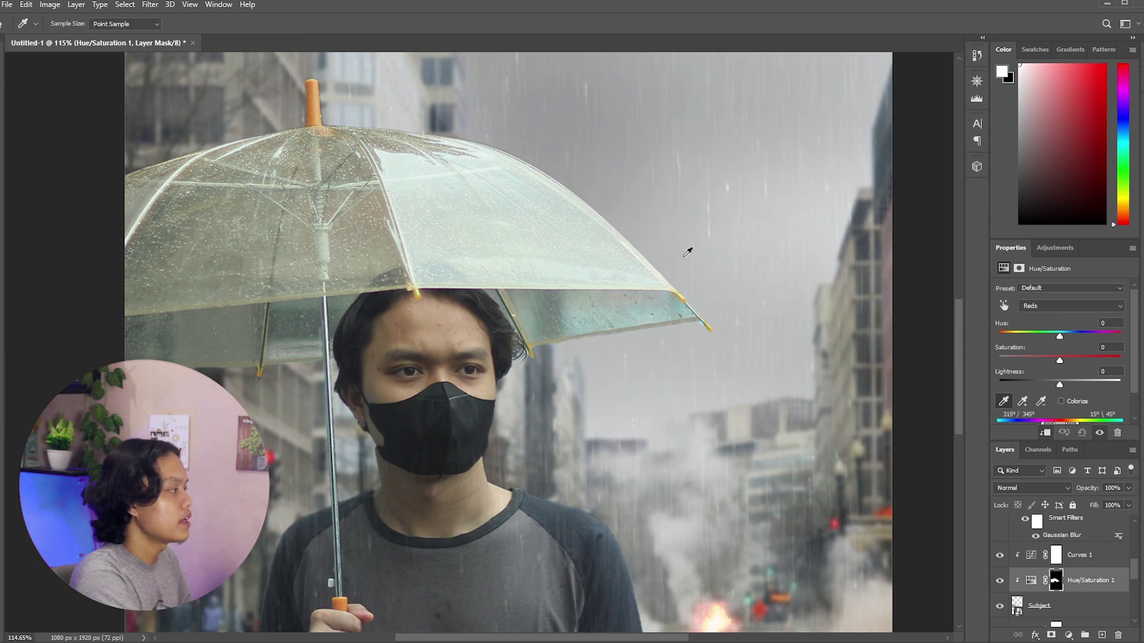
Sample the umbrella's orange tip to target the Yellows range, and set its saturation and lightness to -100.
{"action": "scroll", "coordinate": [250, 116], "scroll_direction": "up", "scroll_amount": 1}
{"action": "scroll", "coordinate": [254, 129], "scroll_direction": "up", "scroll_amount": 3}
{"action": "scroll", "coordinate": [312, 212], "scroll_direction": "left", "scroll_amount": 2}
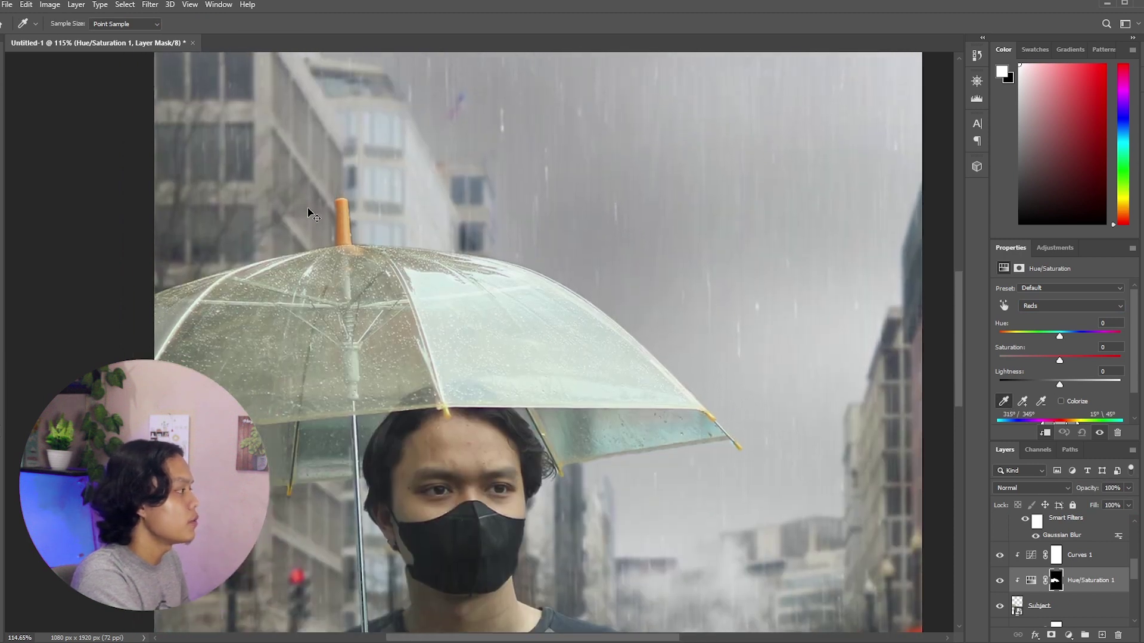
{"action": "left_click", "coordinate": [384, 215]}
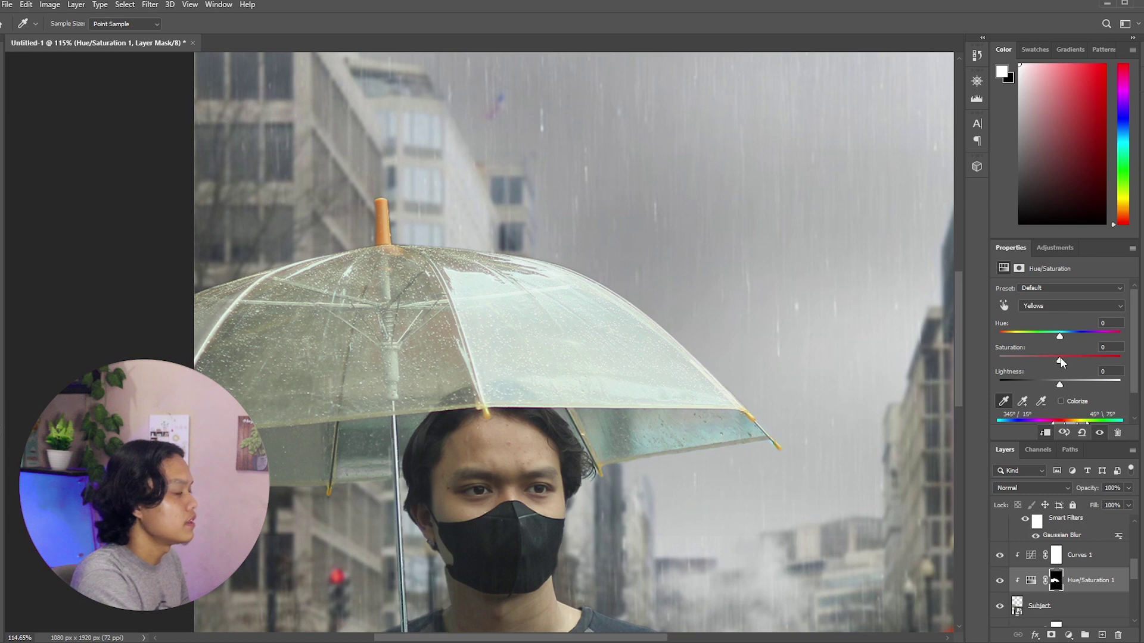
{"action": "left_click_drag", "start_coordinate": [1037, 361], "coordinate": [999, 360]}
{"action": "left_click_drag", "start_coordinate": [1060, 384], "coordinate": [996, 385]}
{"action": "scroll", "coordinate": [453, 432], "scroll_direction": "down", "scroll_amount": 3}
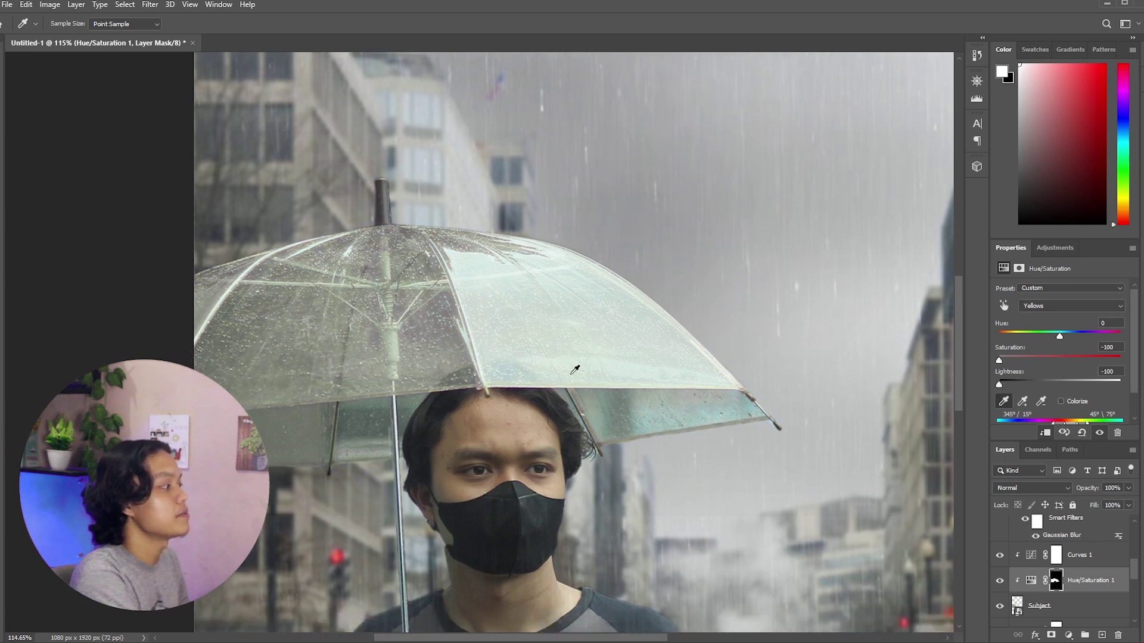
{"action": "scroll", "coordinate": [453, 431], "scroll_direction": "down", "scroll_amount": 2}
{"action": "scroll", "coordinate": [410, 232], "scroll_direction": "up", "scroll_amount": 4}
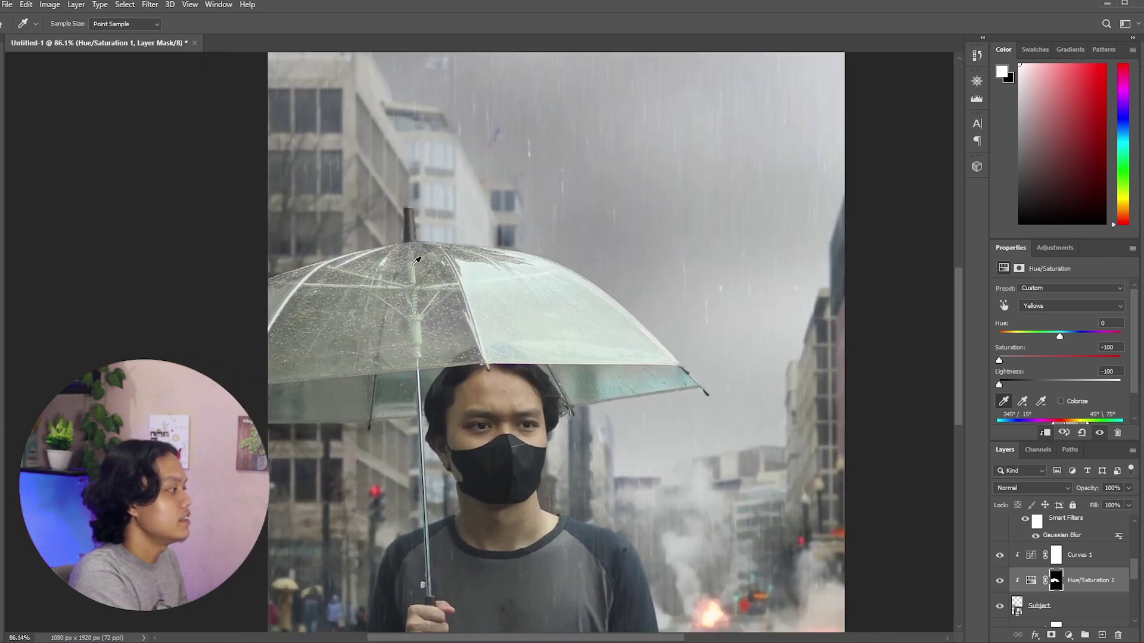
{"action": "scroll", "coordinate": [523, 262], "scroll_direction": "up", "scroll_amount": 2}
Set the saturation and lightness of the Yellows 2 range to -100.
{"action": "left_click", "coordinate": [1070, 635]}
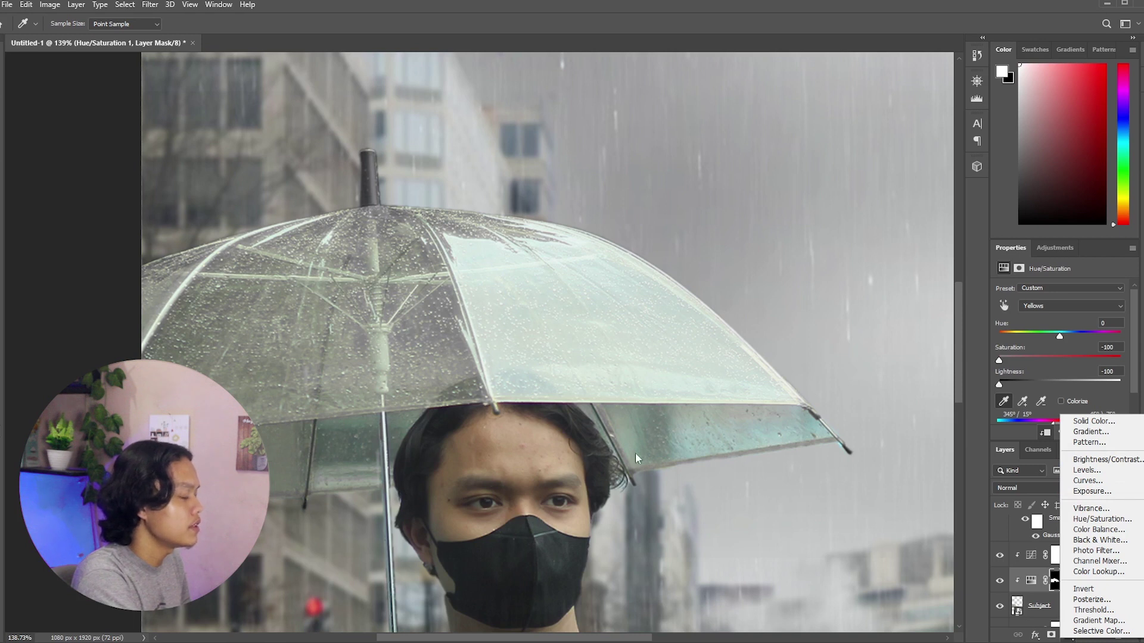
{"action": "key", "text": "l"}
{"action": "left_click", "coordinate": [1046, 306]}
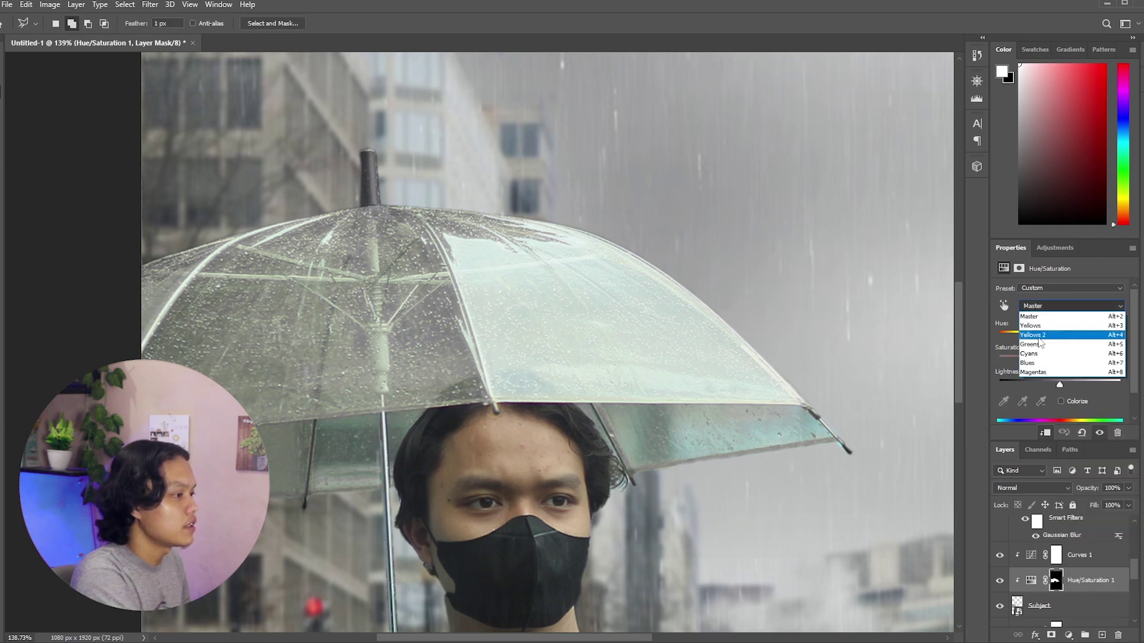
{"action": "left_click", "coordinate": [1040, 336]}
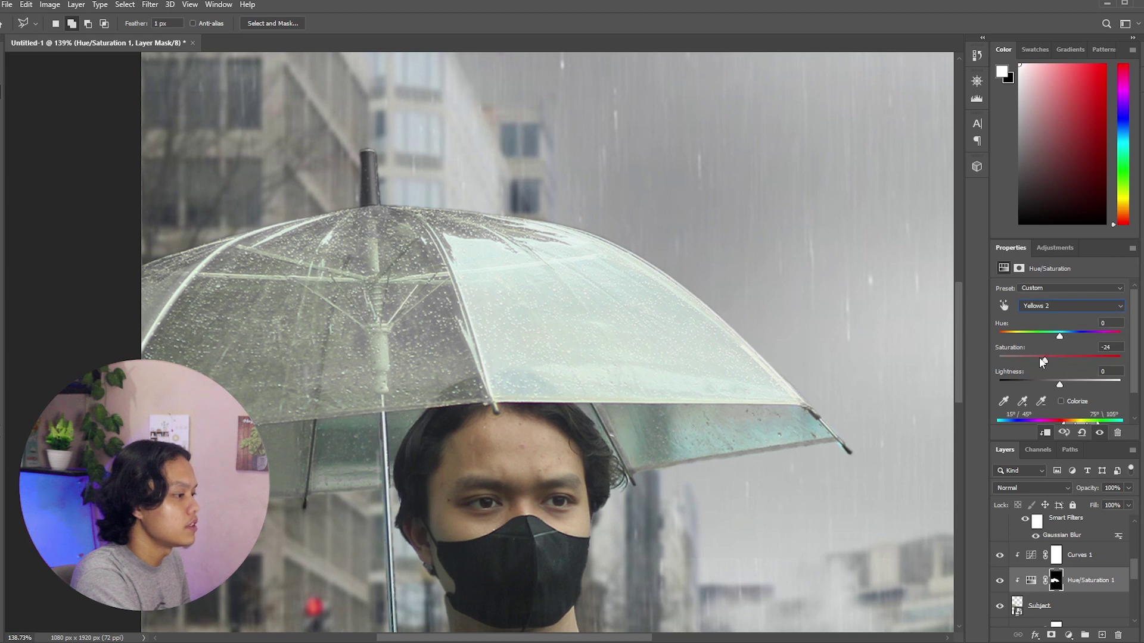
{"action": "left_click_drag", "start_coordinate": [1028, 360], "coordinate": [1000, 384]}
Sample the canopy's cyan tint to target and desaturate the Cyans range, and switch the Hue/Saturation adjustment back to Yellows.
{"action": "left_click", "coordinate": [1034, 305]}
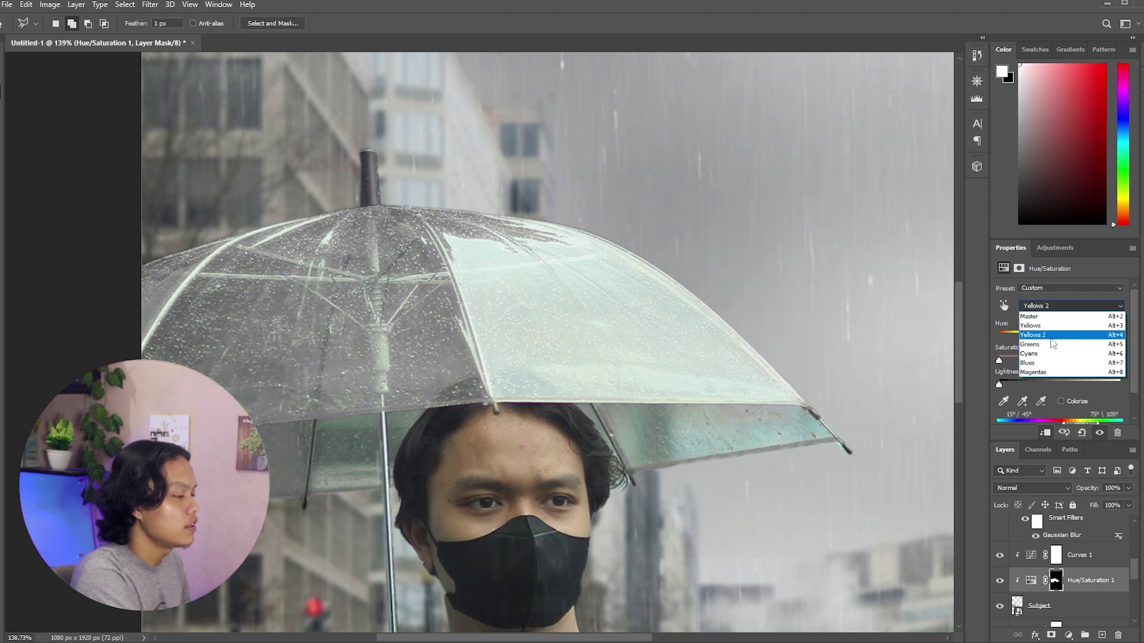
{"action": "left_click", "coordinate": [1029, 348]}
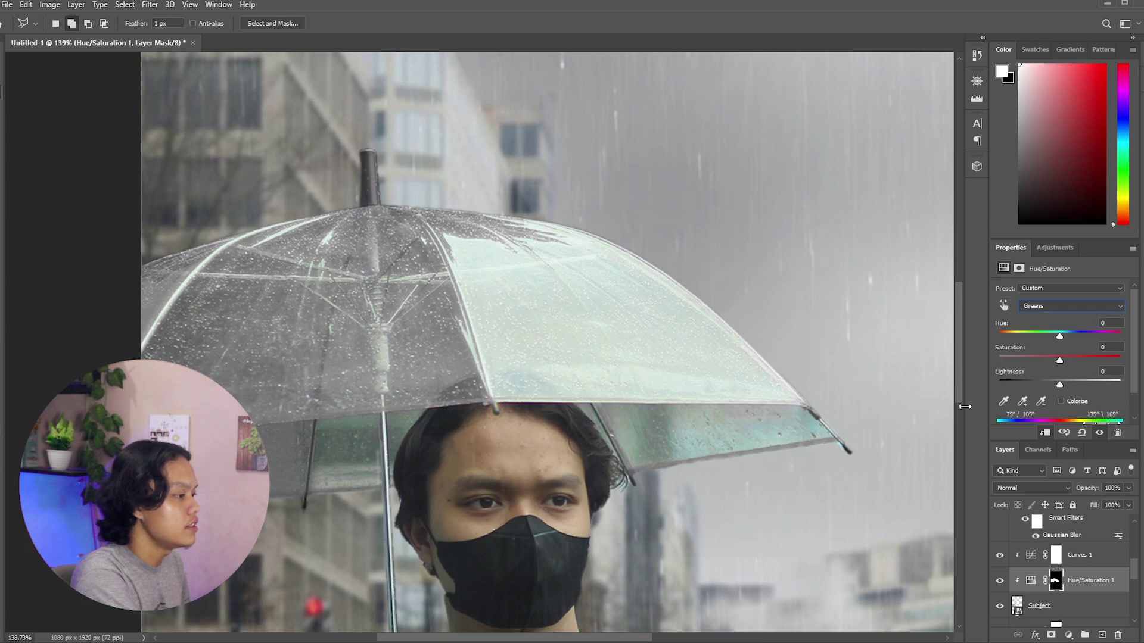
{"action": "left_click", "coordinate": [1003, 403]}
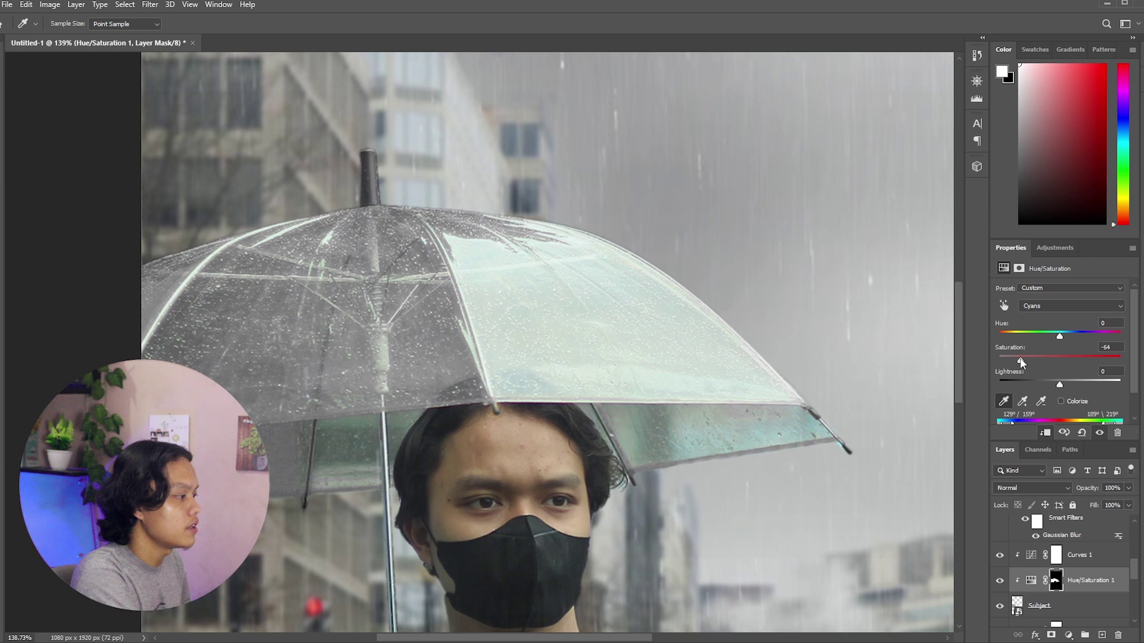
{"action": "left_click", "coordinate": [1060, 306]}
{"action": "left_click", "coordinate": [1039, 330]}
{"action": "scroll", "coordinate": [388, 382], "scroll_direction": "down", "scroll_amount": 5}
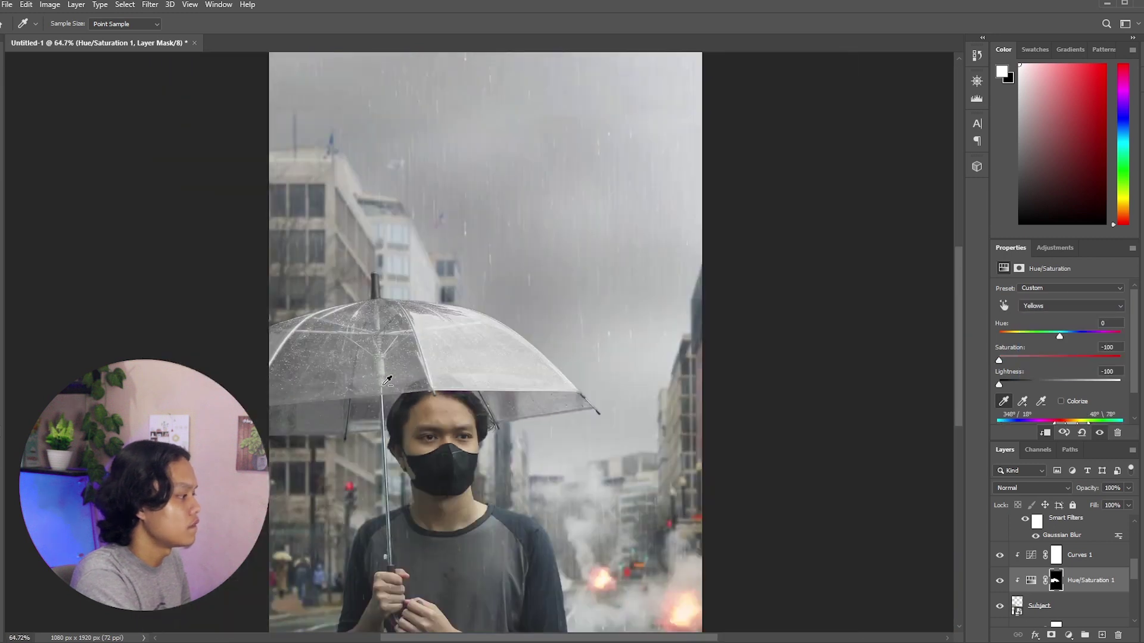
{"action": "scroll", "coordinate": [387, 381], "scroll_direction": "down", "scroll_amount": 2}
{"action": "key", "text": "v"}
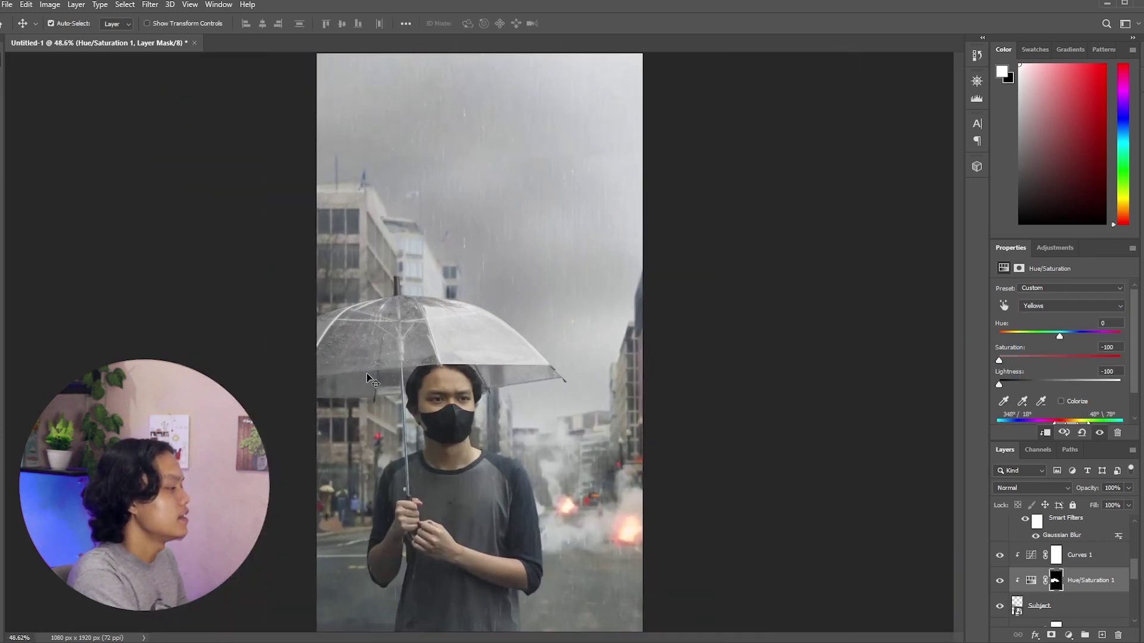
{"action": "scroll", "coordinate": [369, 380], "scroll_direction": "down", "scroll_amount": 2}
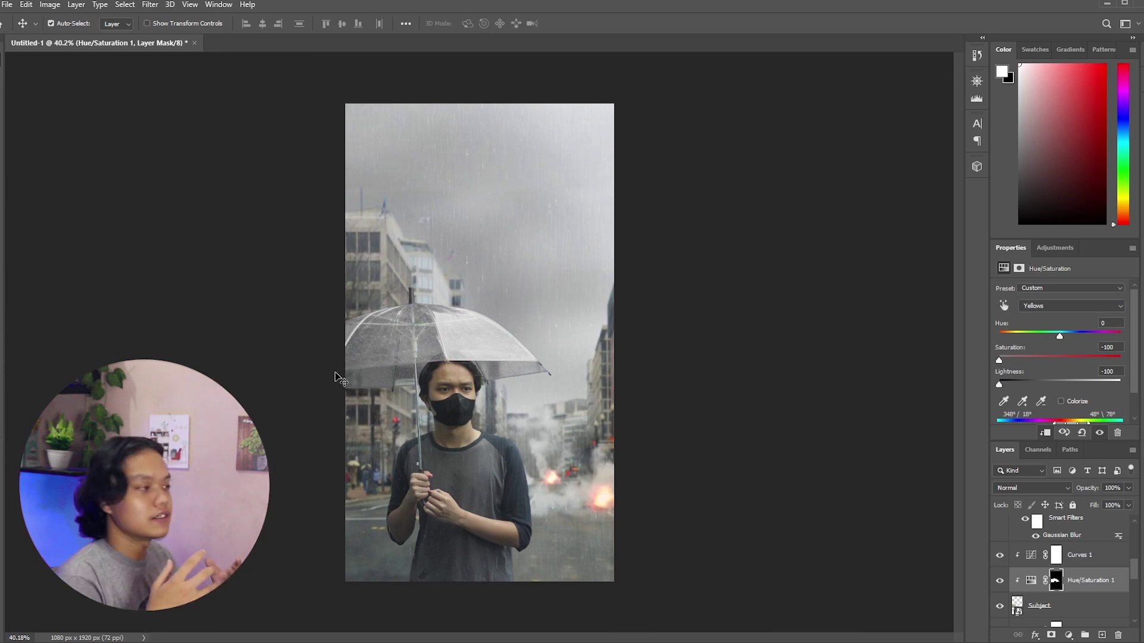
Examine the composite up close around the umbrella, the masked face and the blurred street.
{"action": "scroll", "coordinate": [312, 359], "scroll_direction": "up", "scroll_amount": 1}
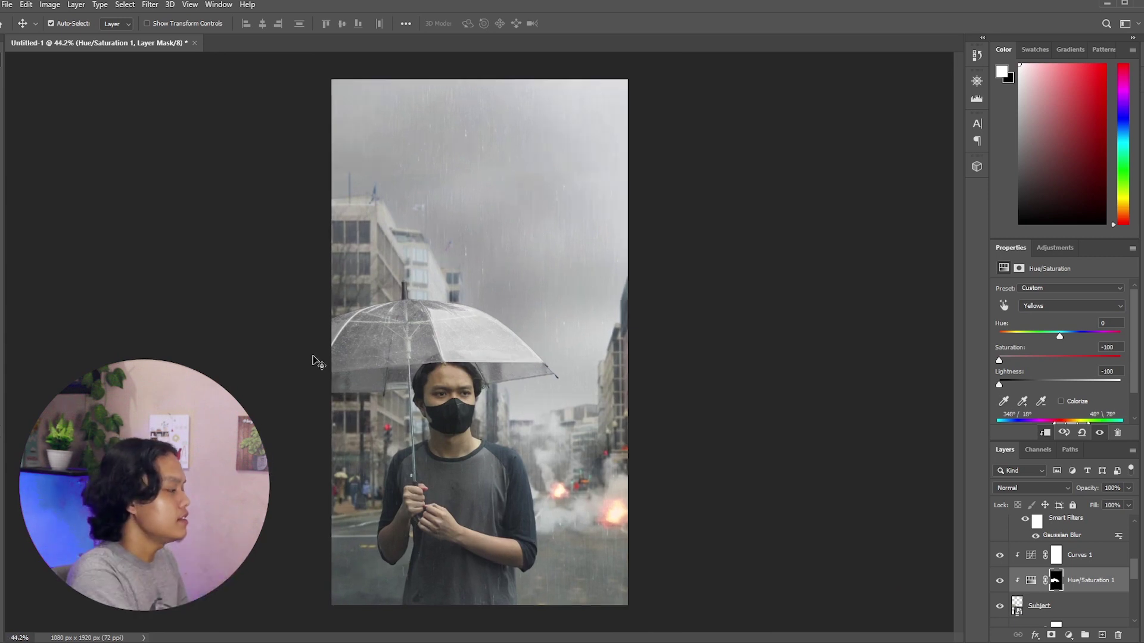
{"action": "scroll", "coordinate": [334, 363], "scroll_direction": "up", "scroll_amount": 2}
{"action": "scroll", "coordinate": [381, 405], "scroll_direction": "down", "scroll_amount": 2}
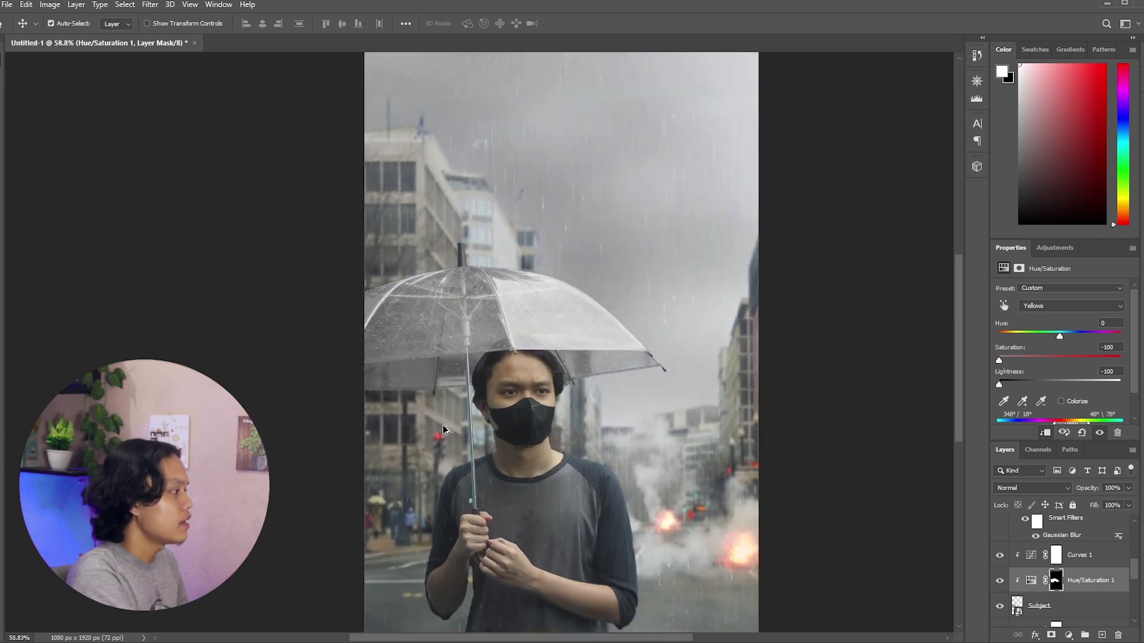
{"action": "scroll", "coordinate": [387, 441], "scroll_direction": "up", "scroll_amount": 4}
{"action": "scroll", "coordinate": [519, 417], "scroll_direction": "down", "scroll_amount": 1}
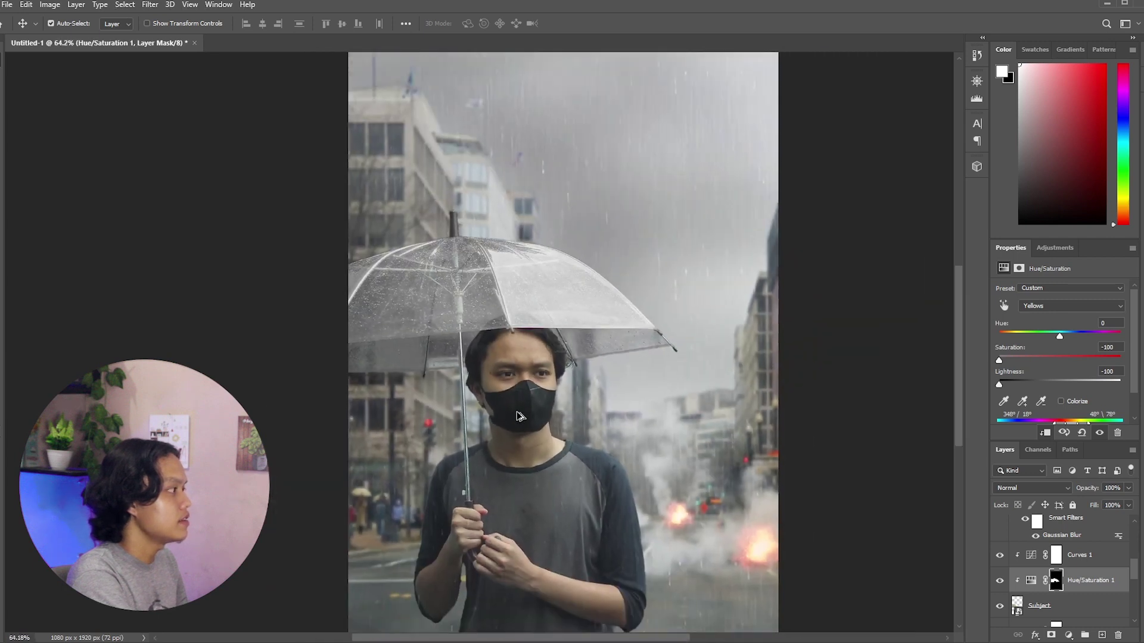
{"action": "scroll", "coordinate": [464, 441], "scroll_direction": "up", "scroll_amount": 3}
{"action": "scroll", "coordinate": [1069, 551], "scroll_direction": "up", "scroll_amount": 2}
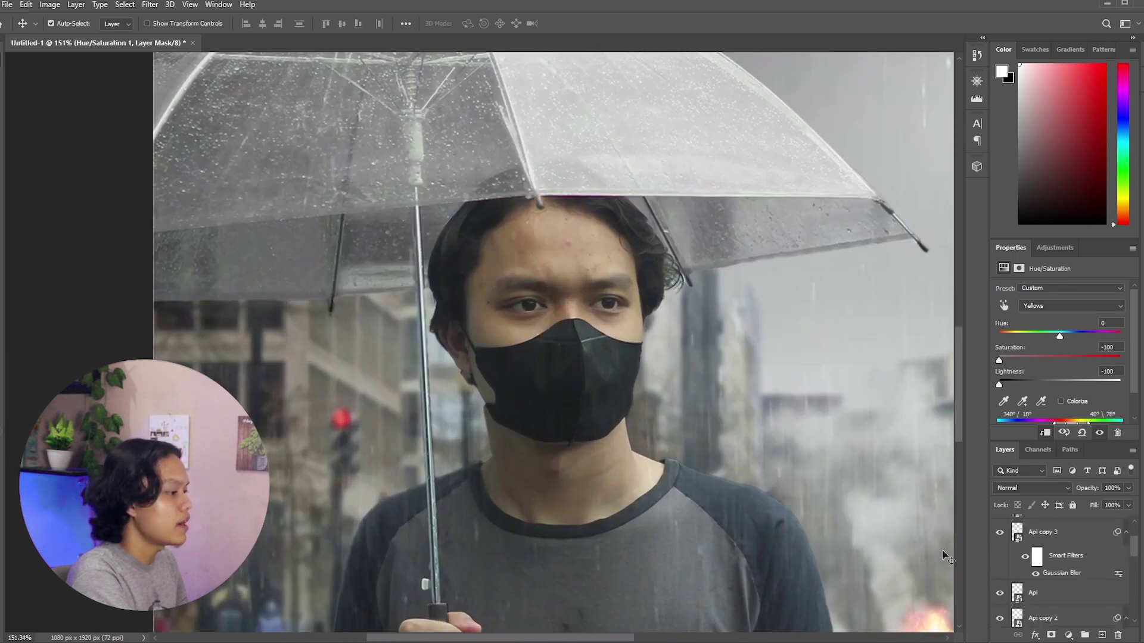
{"action": "scroll", "coordinate": [401, 454], "scroll_direction": "up", "scroll_amount": 2}
{"action": "scroll", "coordinate": [425, 432], "scroll_direction": "down", "scroll_amount": 2}
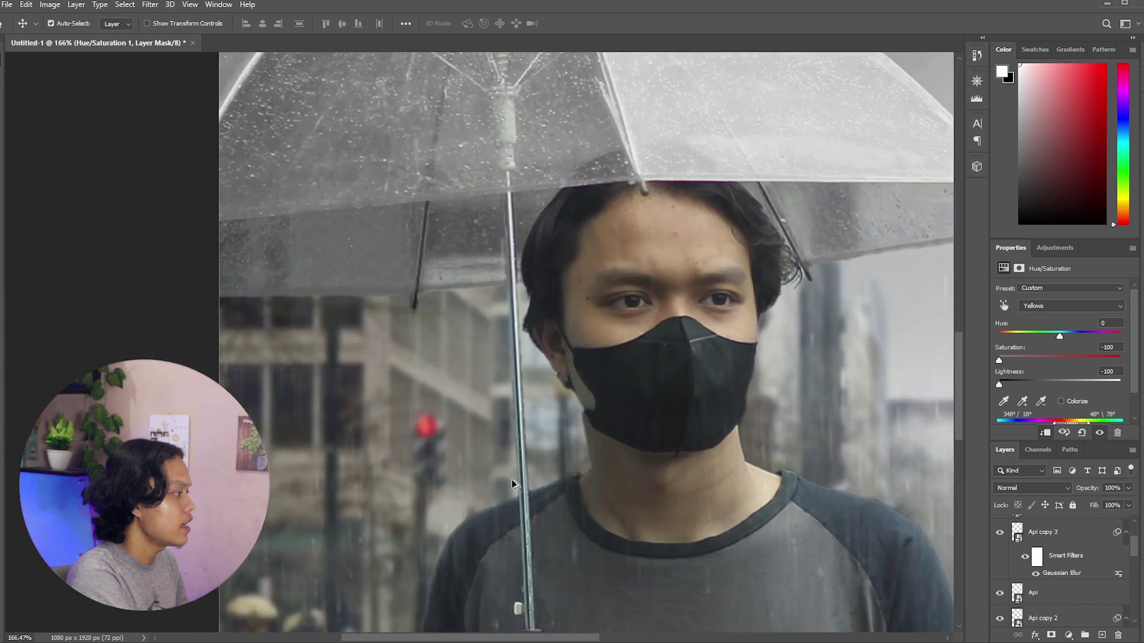
{"action": "scroll", "coordinate": [246, 355], "scroll_direction": "up", "scroll_amount": 2}
Erase rain streaks beneath the umbrella on the upper rain copy layer with a soft 106 px Eraser at 5% flow.
{"action": "left_click", "coordinate": [268, 361]}
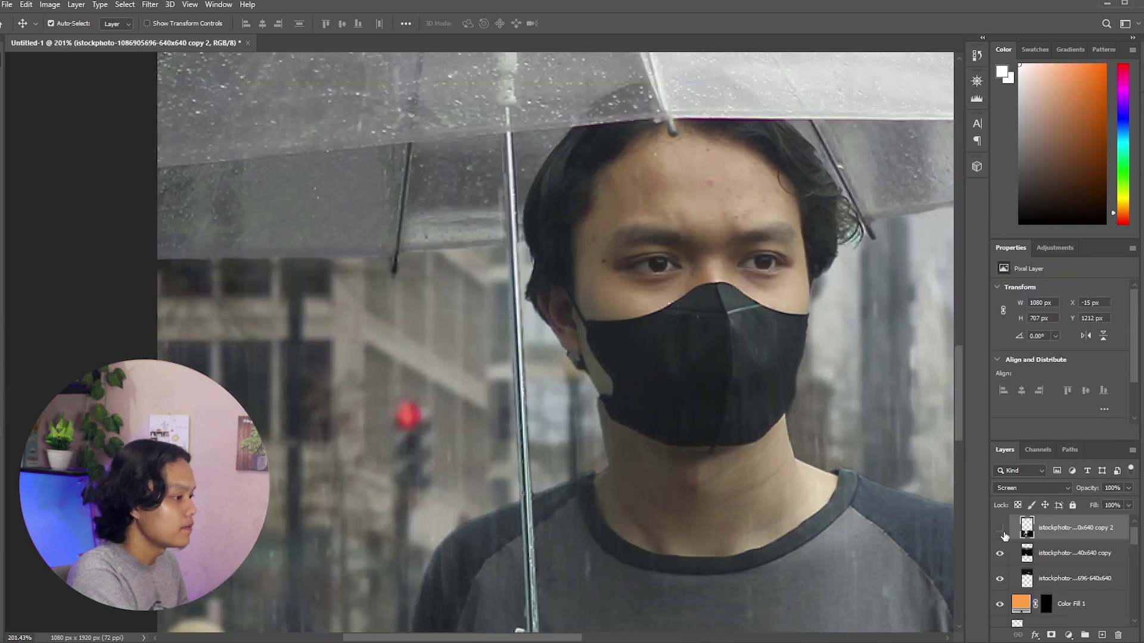
{"action": "left_click", "coordinate": [1001, 529]}
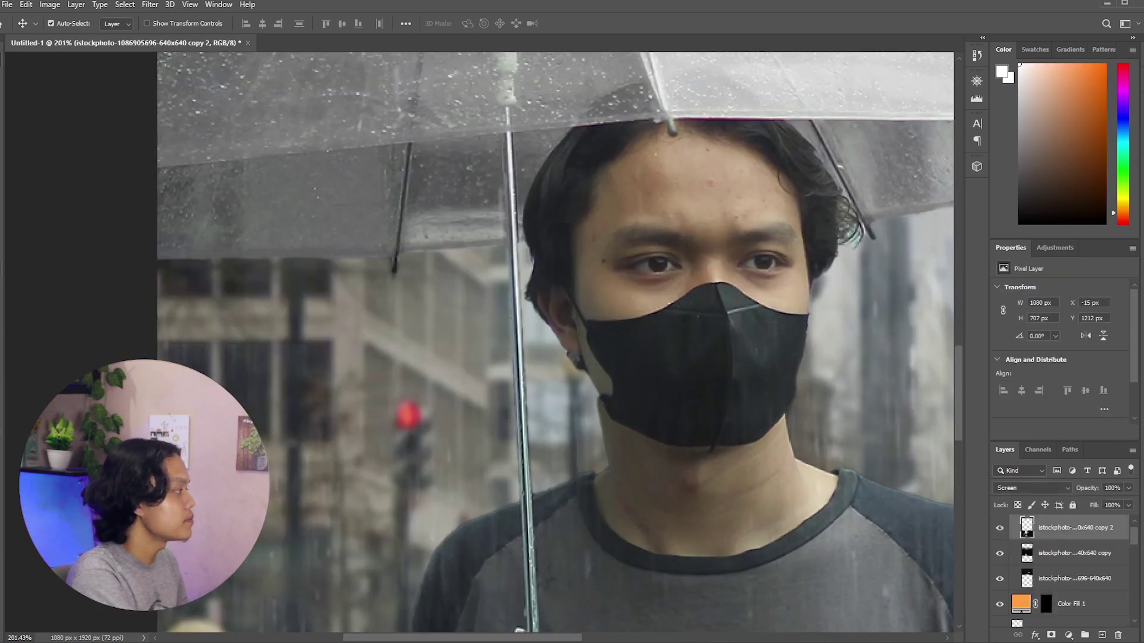
{"action": "key", "text": "e"}
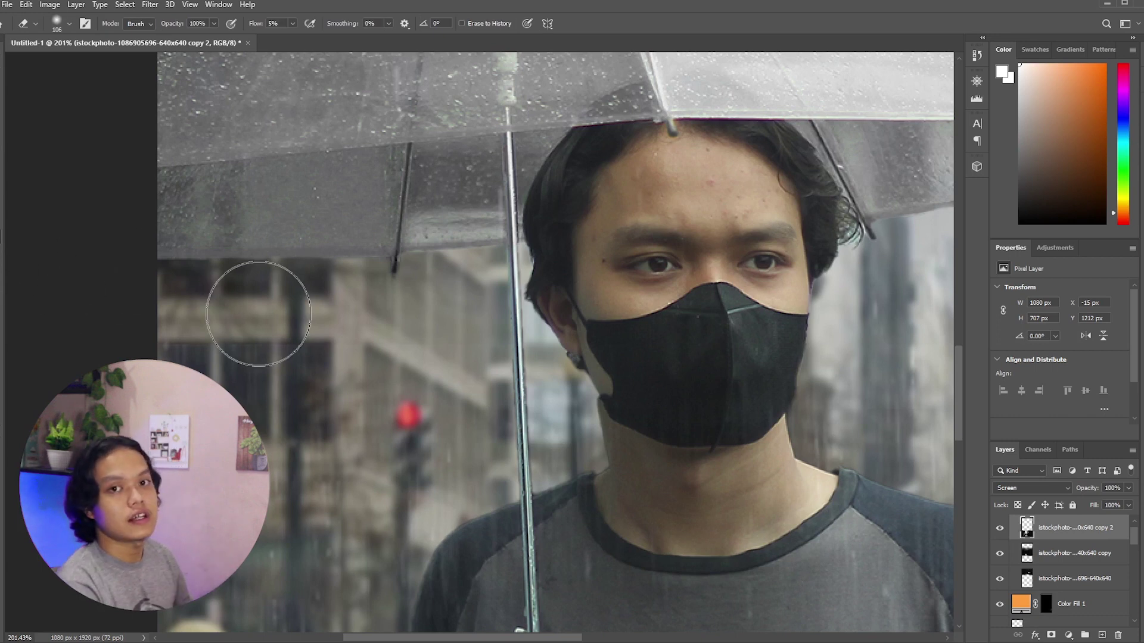
{"action": "mouse_move", "coordinate": [258, 313]}
{"action": "left_mouse_down"}
{"action": "mouse_move", "coordinate": [301, 334]}
{"action": "mouse_move", "coordinate": [178, 301]}
{"action": "mouse_move", "coordinate": [298, 337]}
{"action": "mouse_move", "coordinate": [148, 328]}
{"action": "mouse_move", "coordinate": [247, 286]}
{"action": "mouse_move", "coordinate": [530, 315]}
{"action": "mouse_move", "coordinate": [372, 340]}
{"action": "mouse_move", "coordinate": [157, 320]}
{"action": "left_mouse_up"}
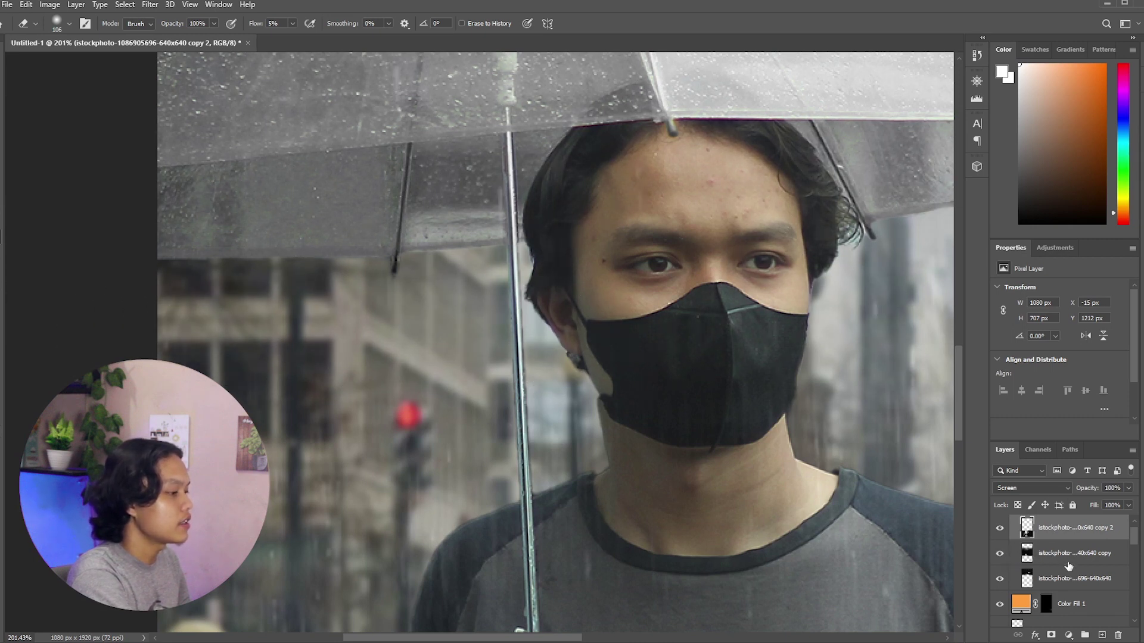
{"action": "left_click", "coordinate": [1068, 561]}
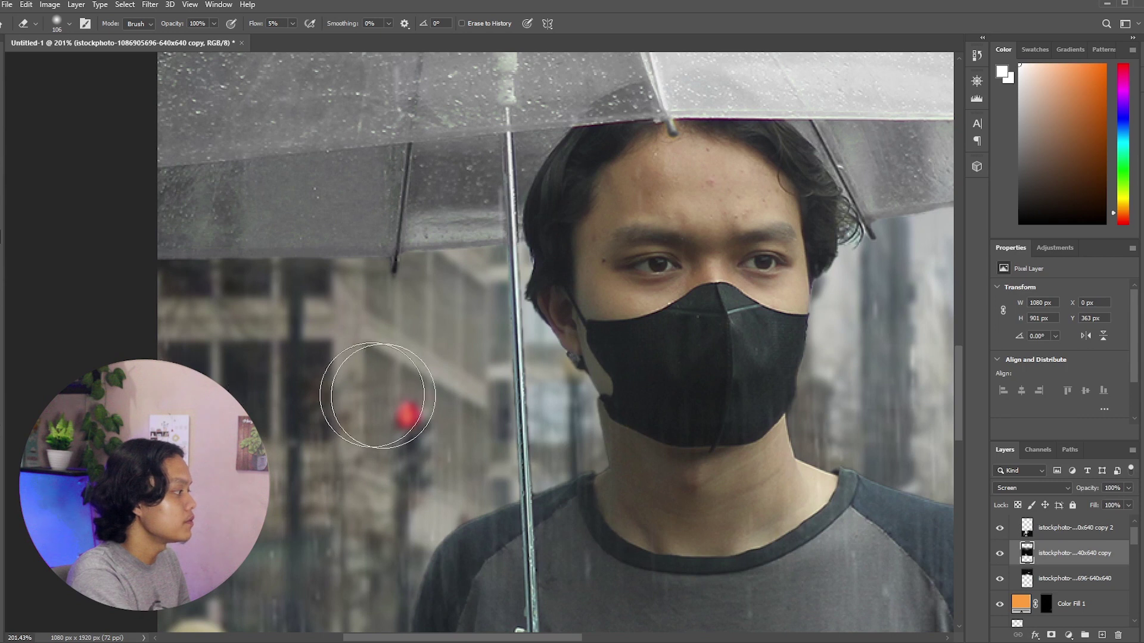
{"action": "scroll", "coordinate": [248, 383], "scroll_direction": "down", "scroll_amount": 2}
{"action": "scroll", "coordinate": [1082, 583], "scroll_direction": "down", "scroll_amount": 2}
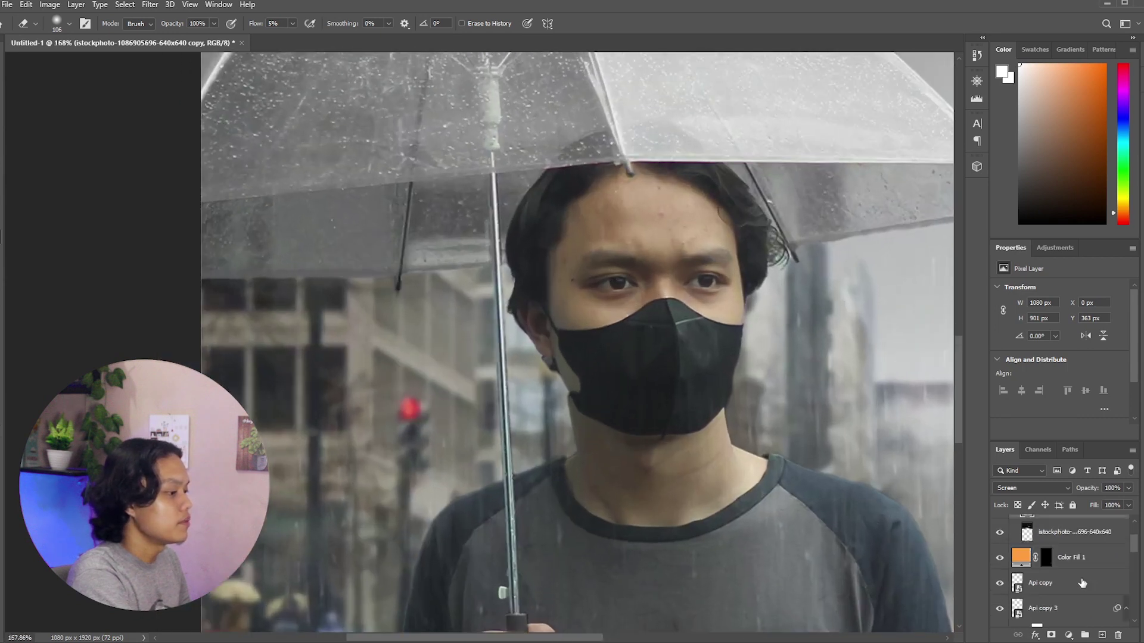
Check the rain streaks over the face, mask, shoulders and street against the rain copy layers.
{"action": "left_click", "coordinate": [1084, 570]}
{"action": "scroll", "coordinate": [1052, 545], "scroll_direction": "up", "scroll_amount": 1}
{"action": "scroll", "coordinate": [590, 434], "scroll_direction": "up", "scroll_amount": 3}
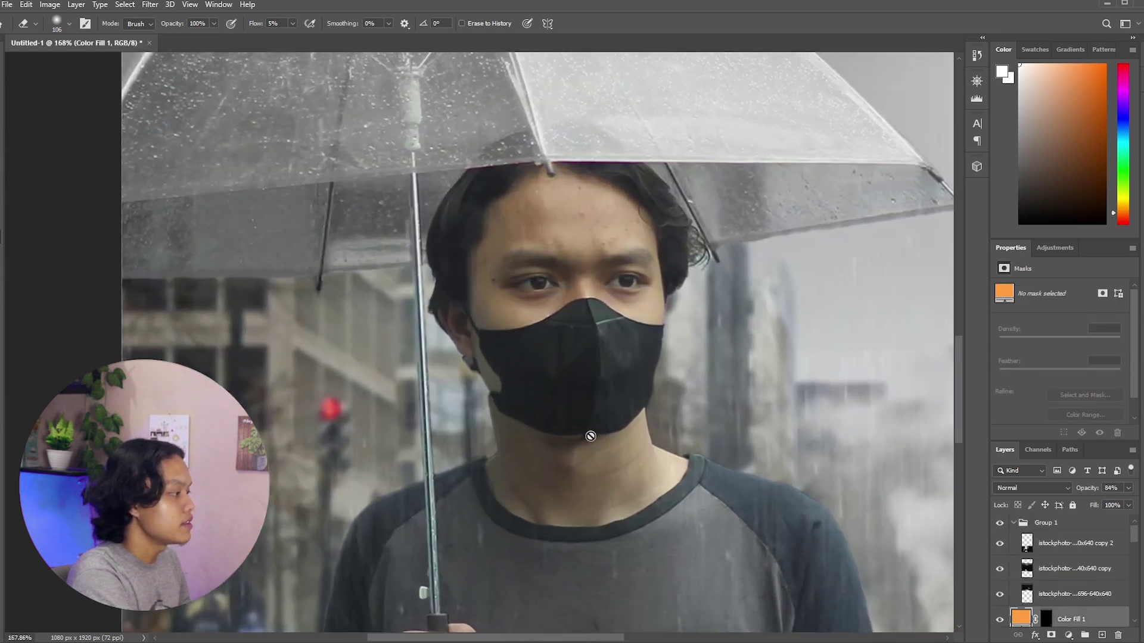
{"action": "left_click", "coordinate": [350, 355]}
{"action": "left_click", "coordinate": [586, 250]}
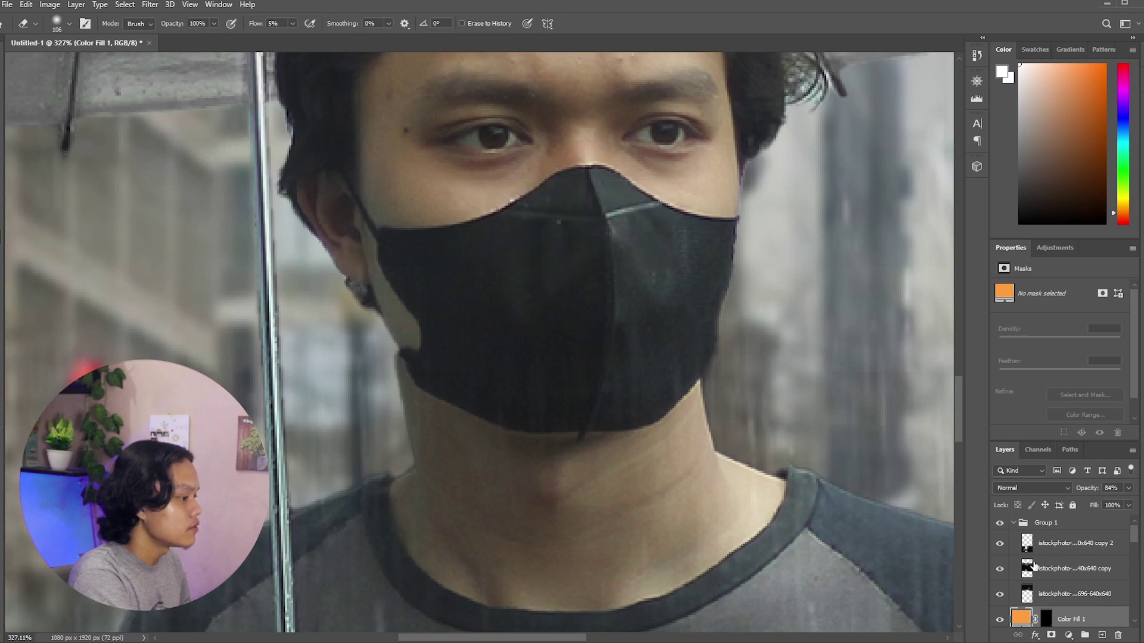
{"action": "left_click", "coordinate": [1072, 568]}
{"action": "scroll", "coordinate": [880, 383], "scroll_direction": "right", "scroll_amount": 5}
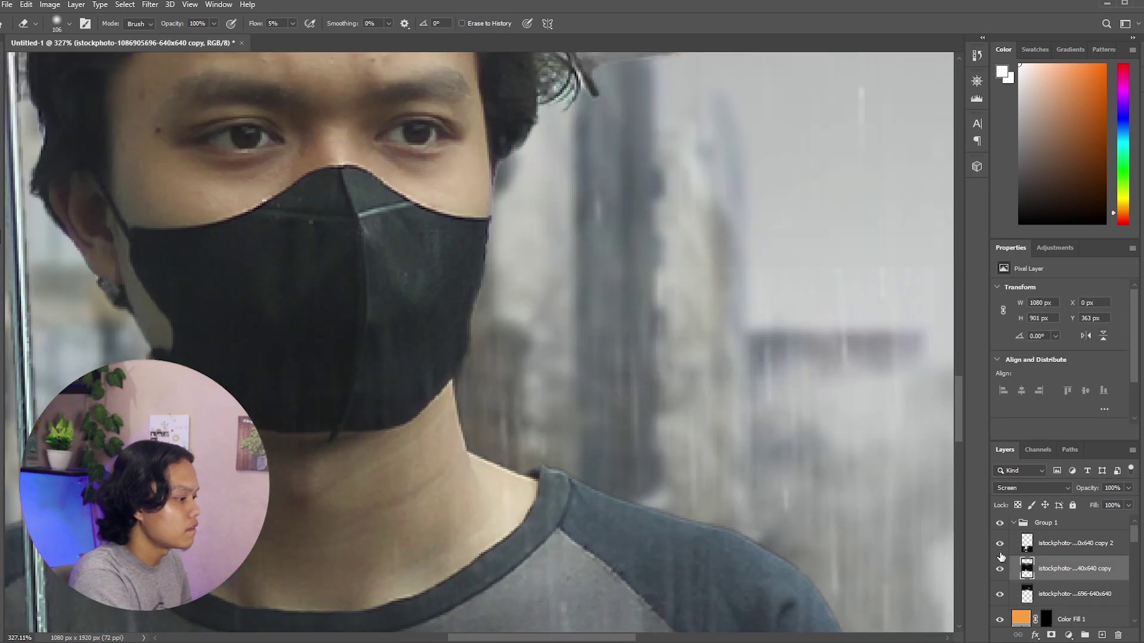
{"action": "scroll", "coordinate": [950, 233], "scroll_direction": "right", "scroll_amount": 3}
{"action": "left_click", "coordinate": [1044, 544]}
{"action": "scroll", "coordinate": [741, 248], "scroll_direction": "down", "scroll_amount": 6}
{"action": "scroll", "coordinate": [179, 331], "scroll_direction": "left", "scroll_amount": 3}
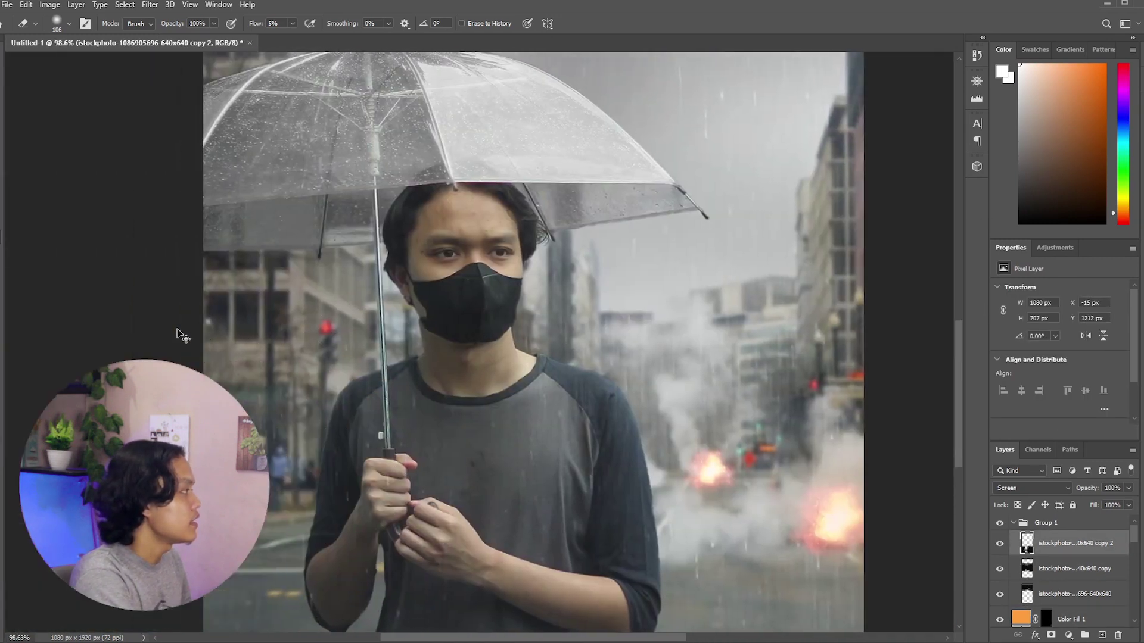
{"action": "scroll", "coordinate": [178, 331], "scroll_direction": "up", "scroll_amount": 5}
Add a saturated red Solid Color fill layer directly above Color Fill 1, and invert its mask to black.
{"action": "key", "text": "v"}
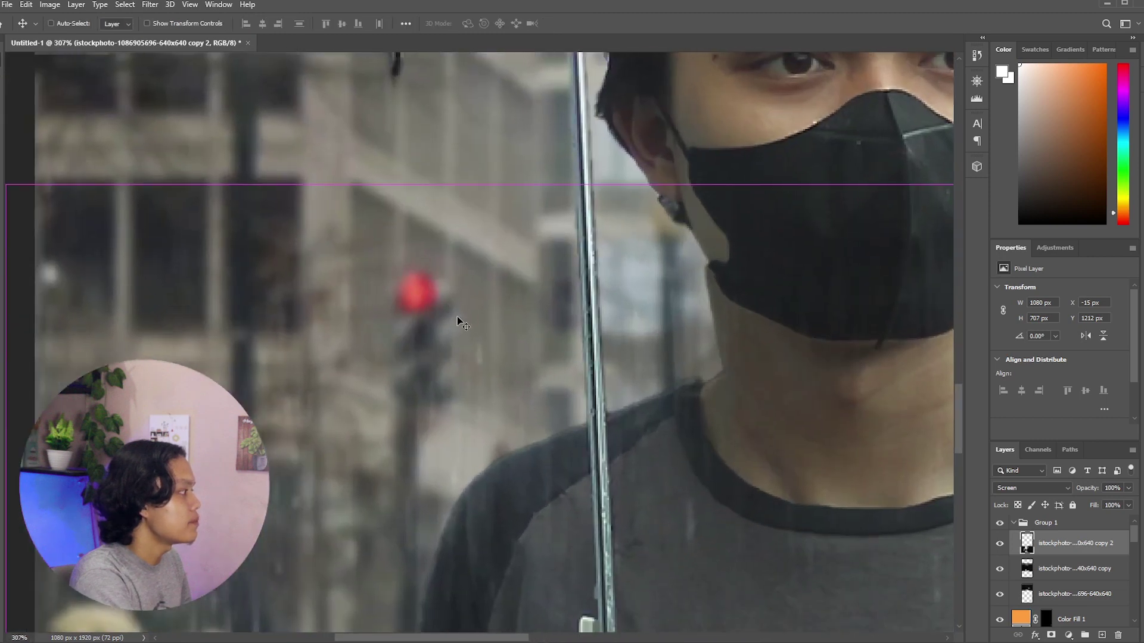
{"action": "scroll", "coordinate": [459, 320], "scroll_direction": "left", "scroll_amount": 2}
{"action": "left_click", "coordinate": [1073, 620]}
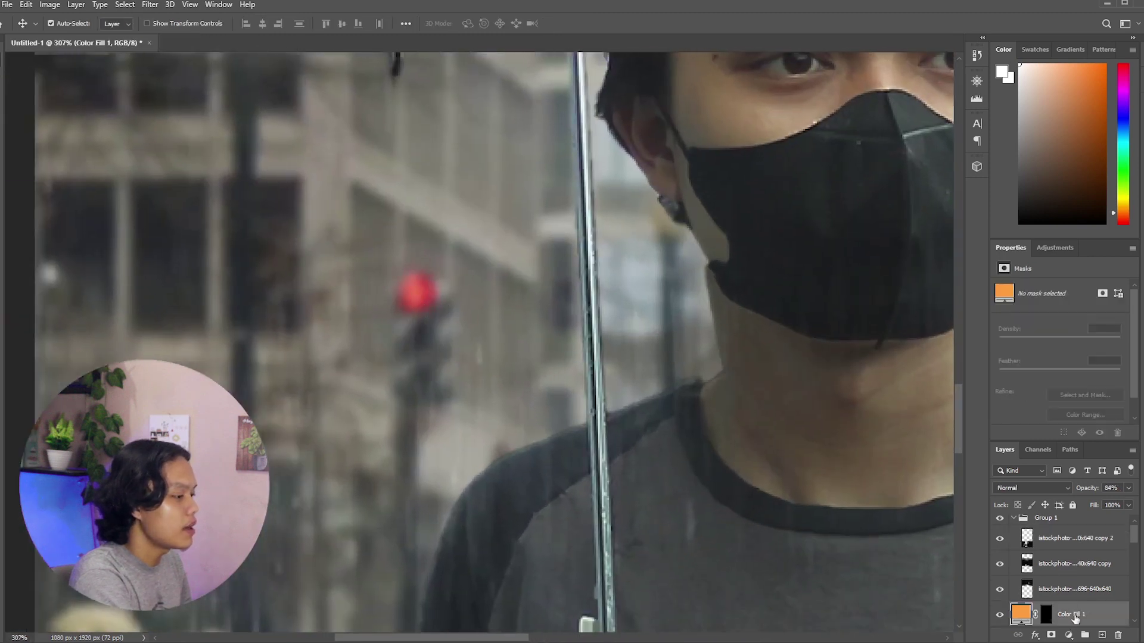
{"action": "scroll", "coordinate": [1076, 617], "scroll_direction": "down", "scroll_amount": 1}
{"action": "left_click", "coordinate": [1069, 635]}
{"action": "left_click", "coordinate": [977, 332]}
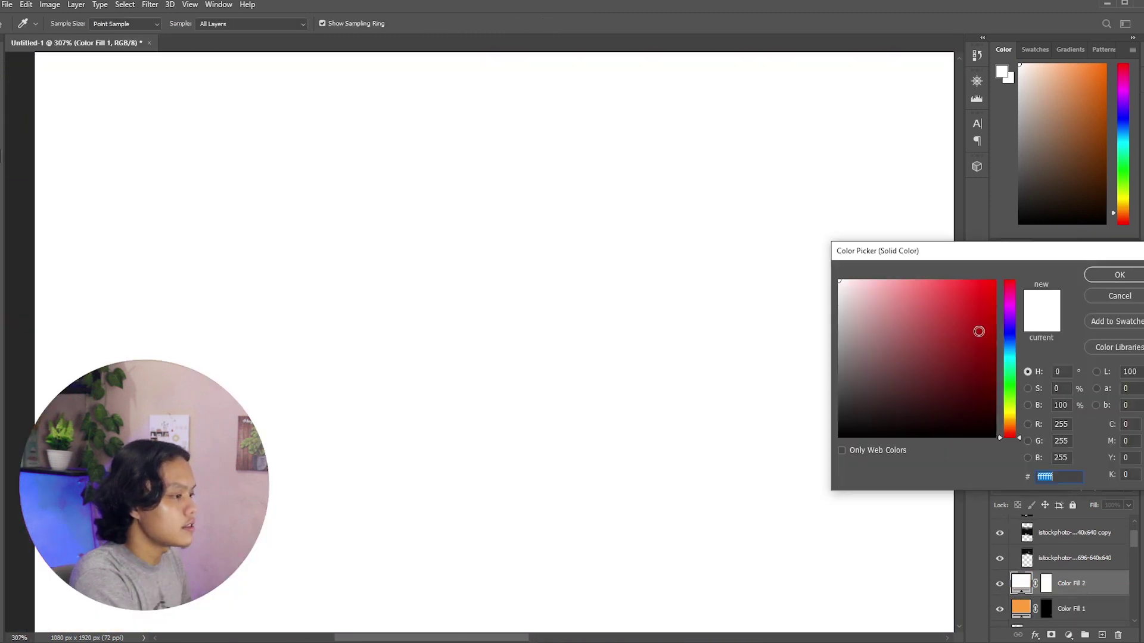
{"action": "left_click_drag", "start_coordinate": [978, 331], "coordinate": [977, 278]}
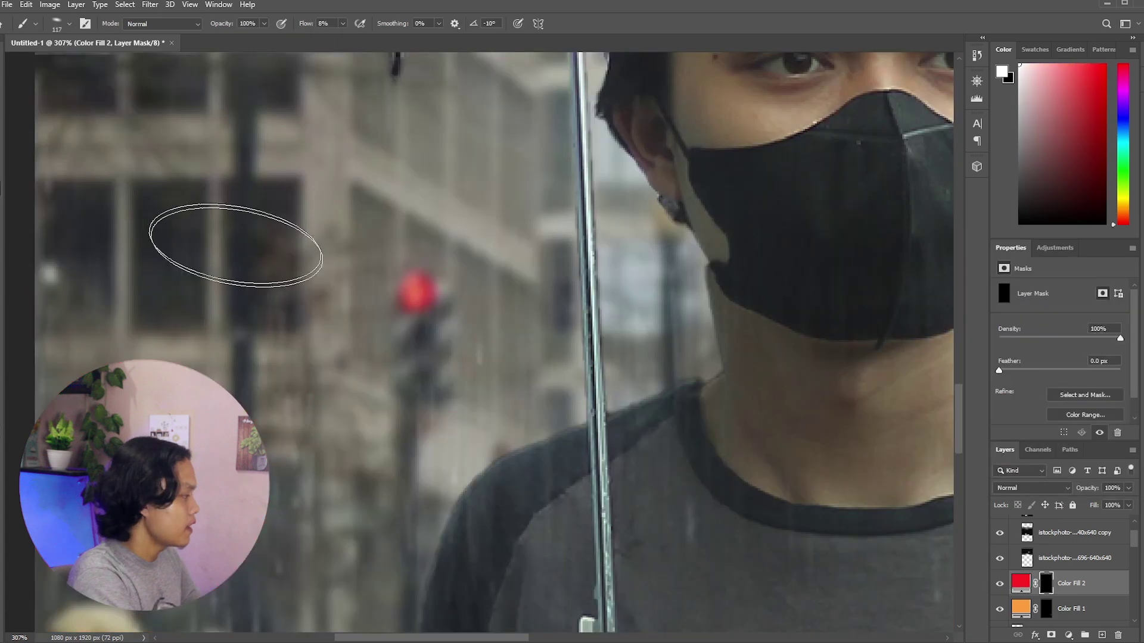
Make the soft 117 px brush round and paint a faint red glow around the traffic light at 8% flow.
{"action": "right_click", "coordinate": [482, 301]}
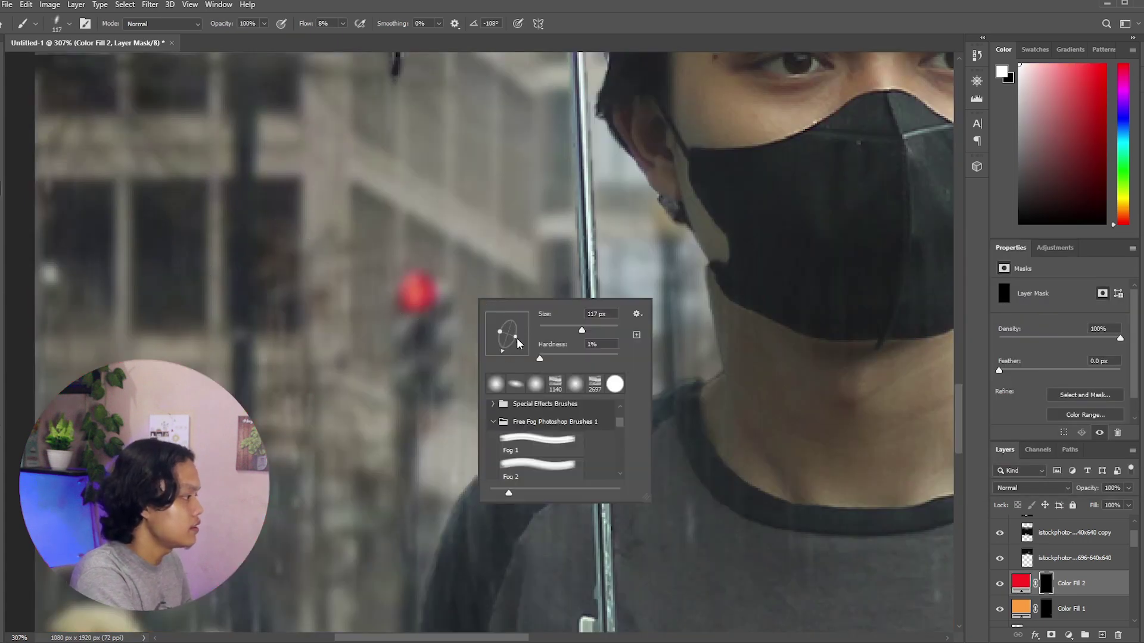
{"action": "key", "text": "Return"}
{"action": "scroll", "coordinate": [429, 296], "scroll_direction": "down", "scroll_amount": 1}
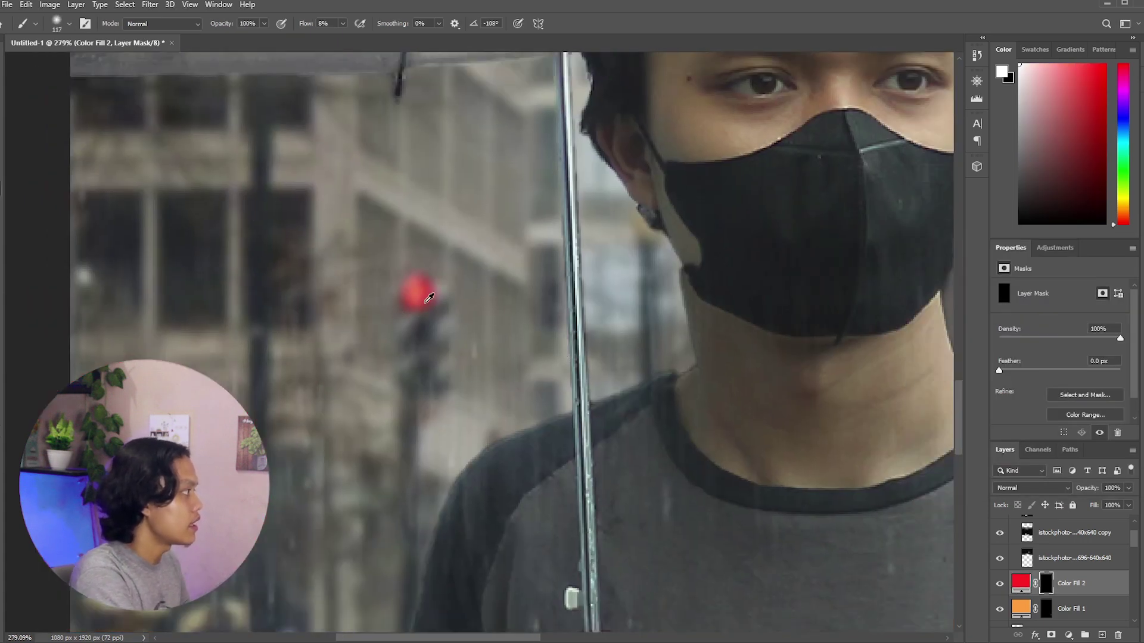
{"action": "mouse_move", "coordinate": [428, 299]}
{"action": "left_mouse_down"}
{"action": "mouse_move", "coordinate": [401, 288]}
{"action": "mouse_move", "coordinate": [465, 311]}
{"action": "left_mouse_up"}
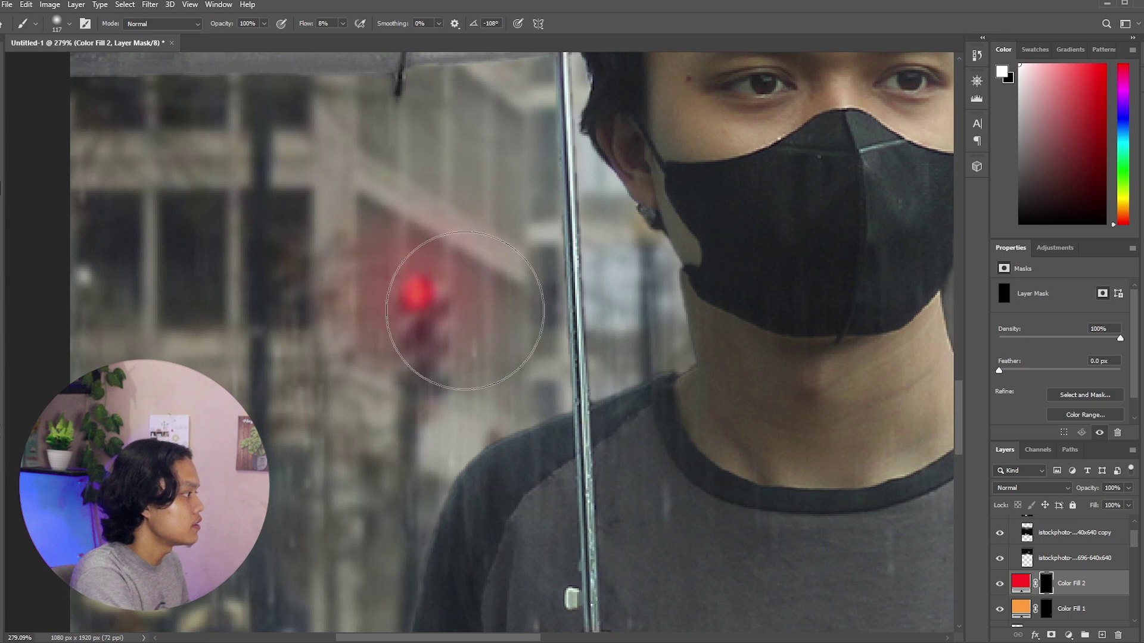
{"action": "scroll", "coordinate": [417, 298], "scroll_direction": "down", "scroll_amount": 5}
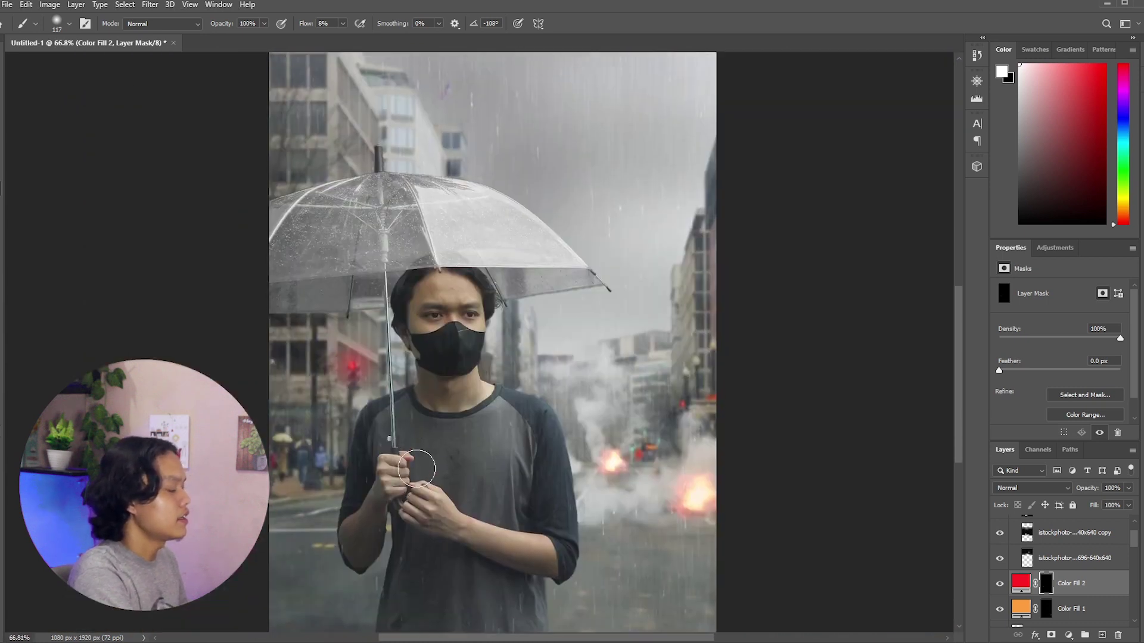
{"action": "scroll", "coordinate": [417, 469], "scroll_direction": "down", "scroll_amount": 2}
Add a new layer below the collapsed rain group and stamp white fog over the scene with a 2192 px fog brush at 100% flow.
{"action": "left_click", "coordinate": [1043, 558]}
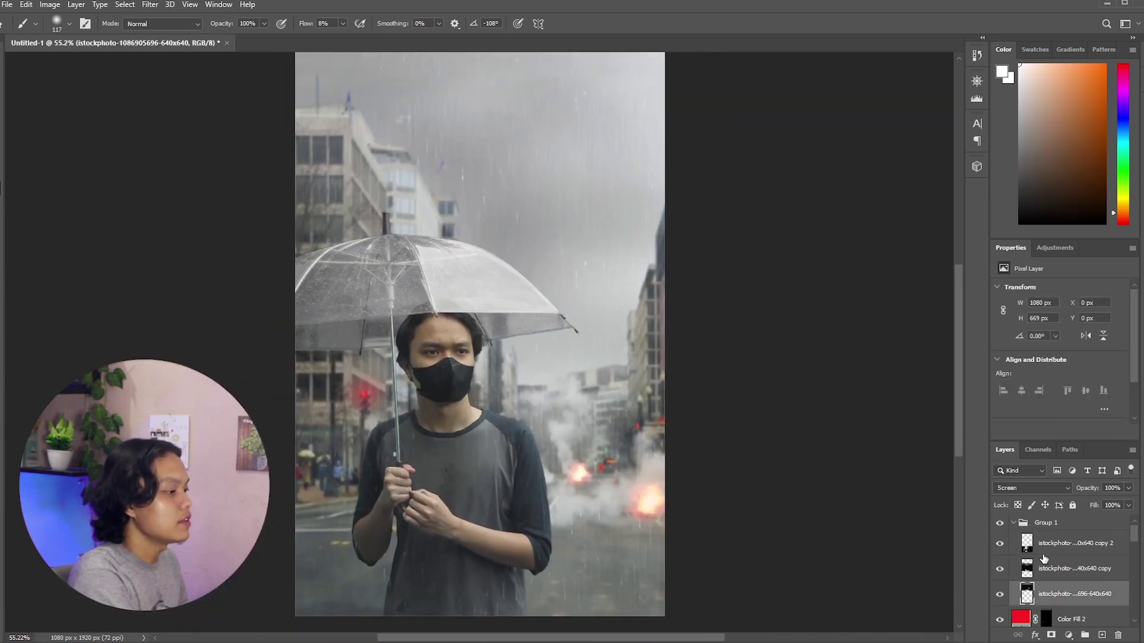
{"action": "left_click", "coordinate": [1014, 524]}
{"action": "left_click", "coordinate": [1082, 553]}
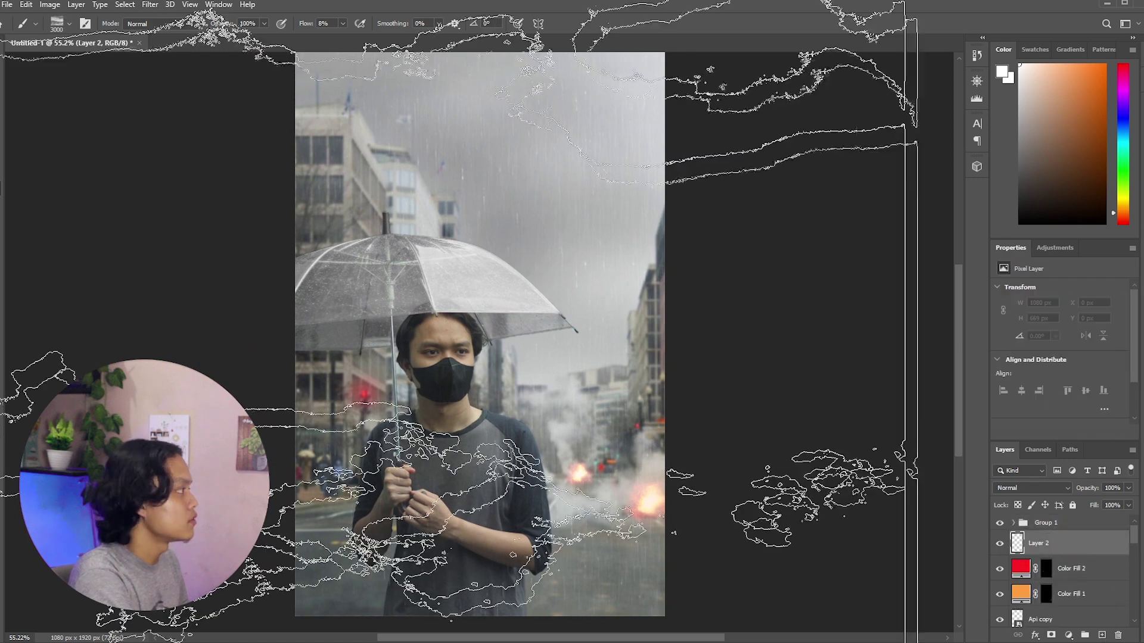
{"action": "scroll", "coordinate": [479, 217], "scroll_direction": "down", "scroll_amount": 2}
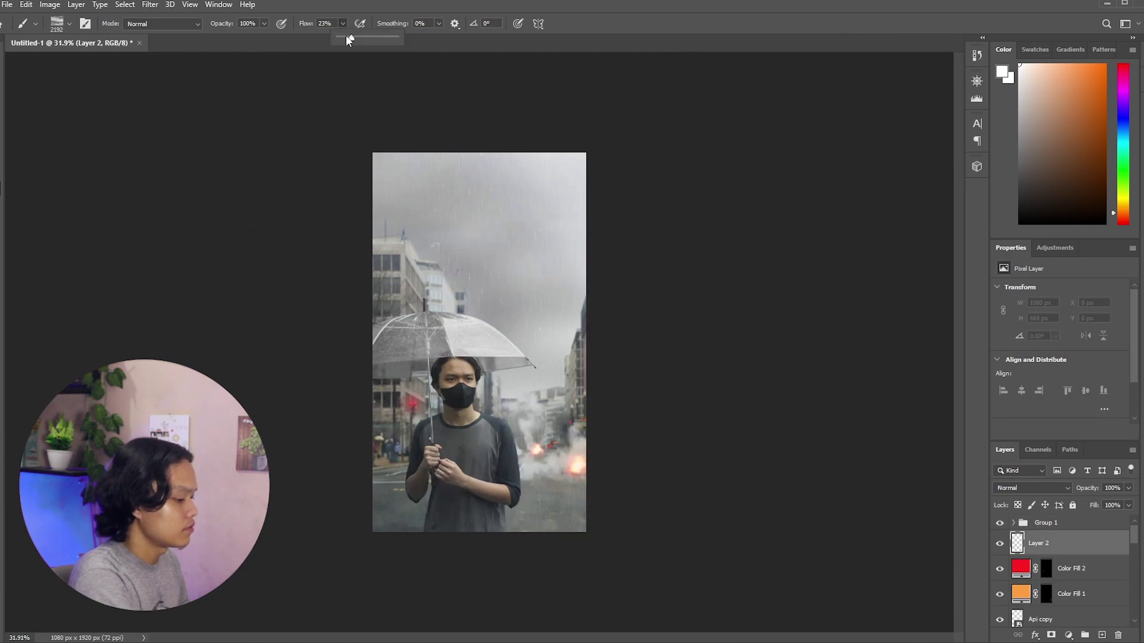
{"action": "left_click", "coordinate": [606, 393]}
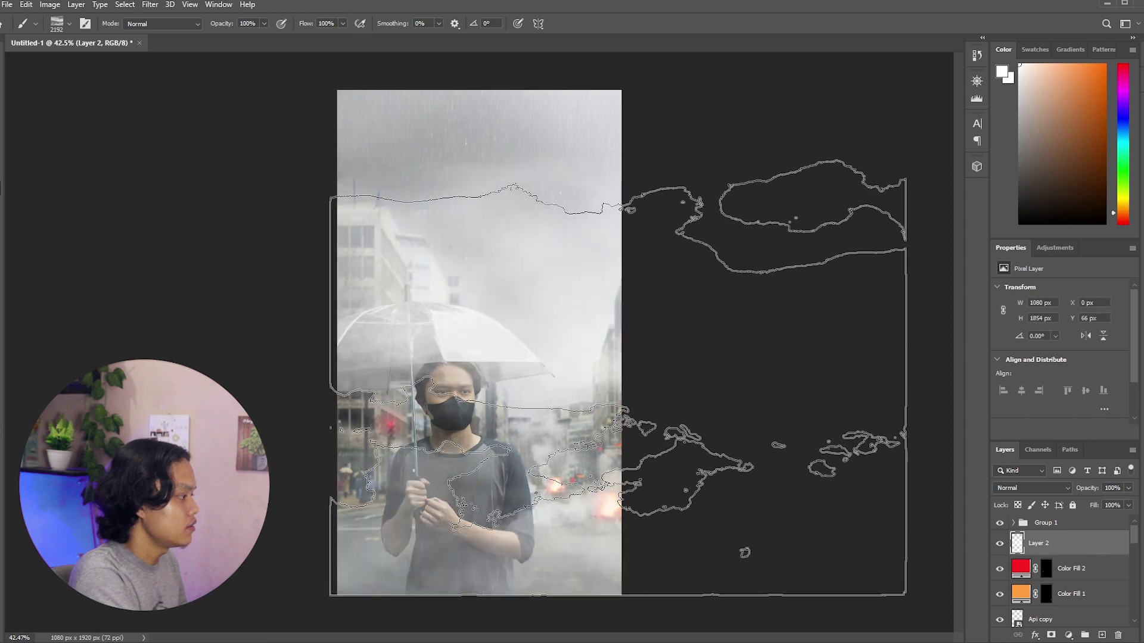
{"action": "key", "text": "v"}
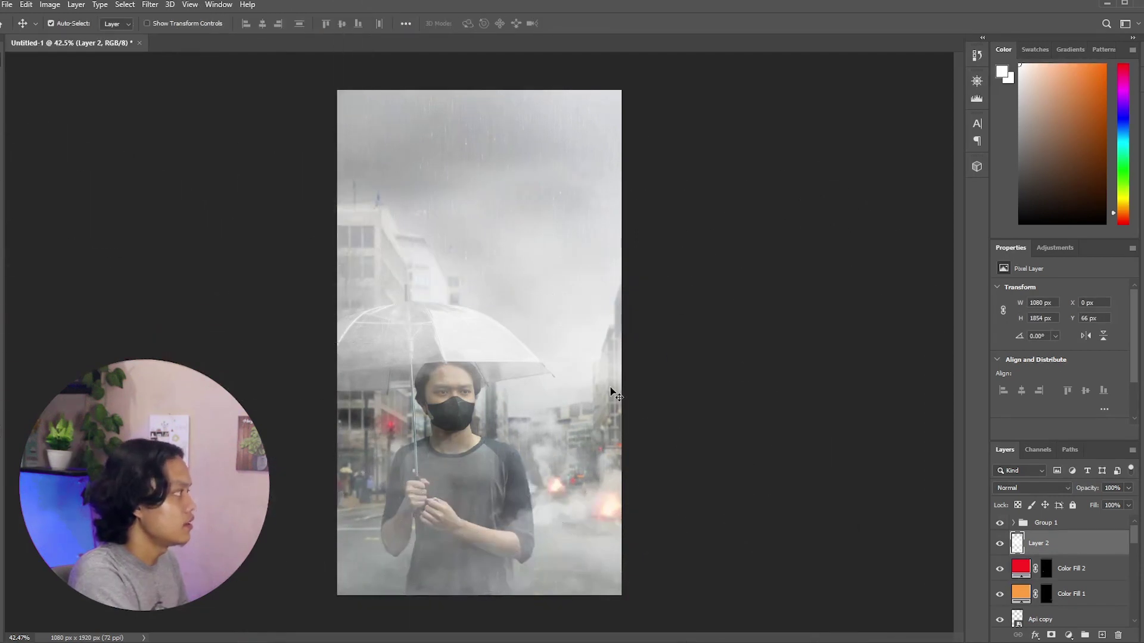
Place the fog layer directly beneath Subject, lower its opacity, and toggle its visibility to compare the effect.
{"action": "left_click_drag", "start_coordinate": [1060, 550], "coordinate": [1048, 608]}
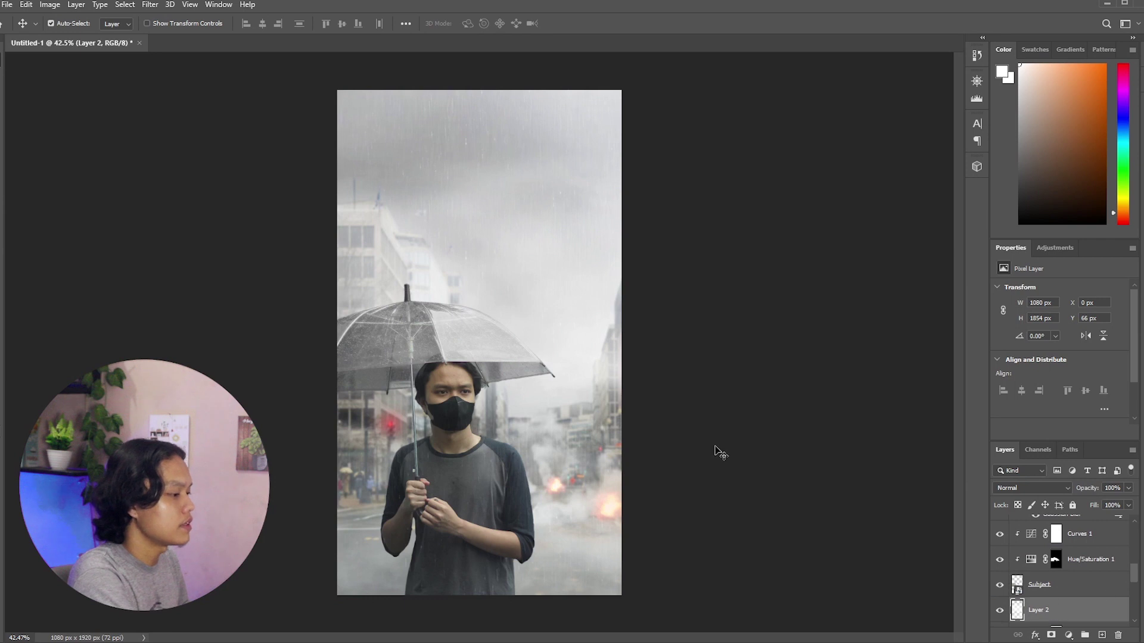
{"action": "left_click", "coordinate": [1128, 488]}
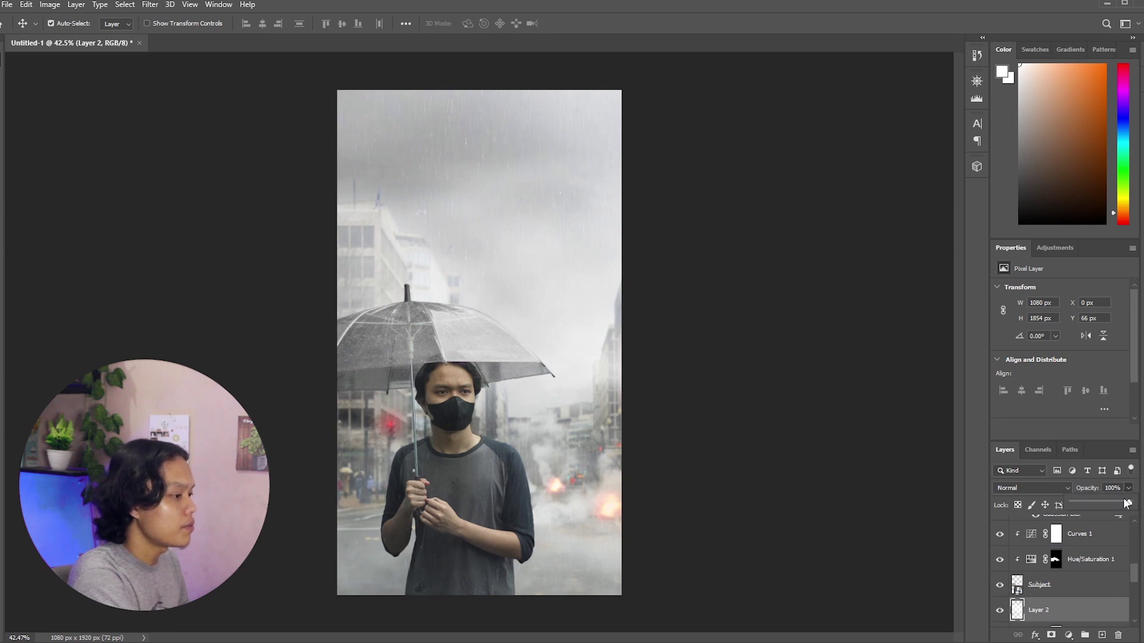
{"action": "left_click_drag", "start_coordinate": [1131, 503], "coordinate": [1082, 504]}
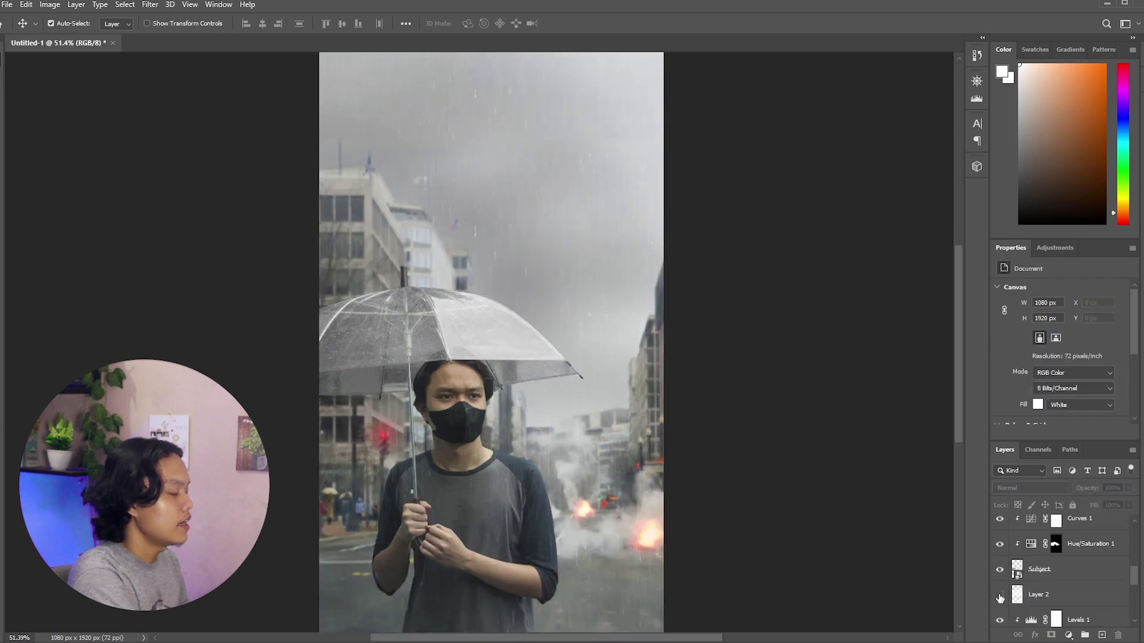
{"action": "scroll", "coordinate": [585, 483], "scroll_direction": "down", "scroll_amount": 2}
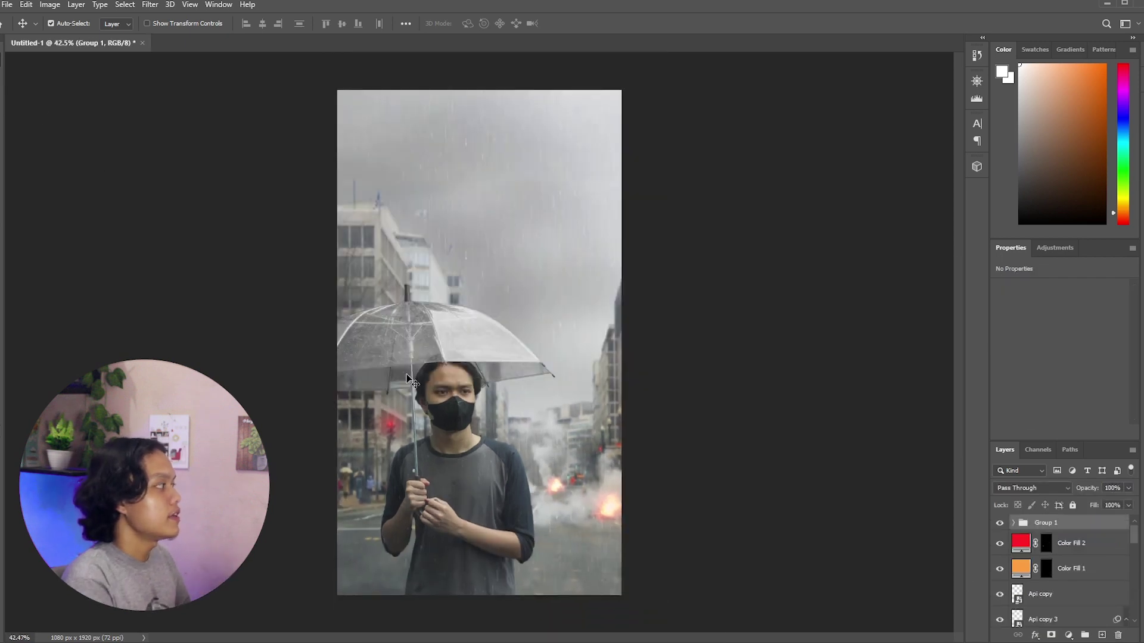
Stamp all visible layers into a new merged layer above the rain group.
{"action": "left_click", "coordinate": [263, 316]}
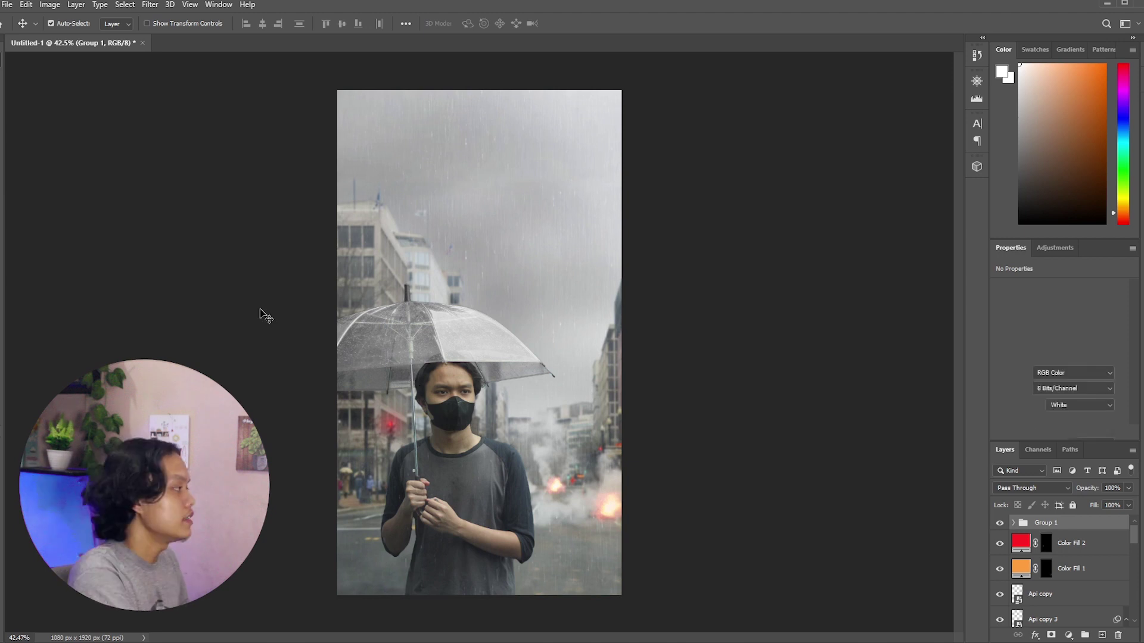
{"action": "scroll", "coordinate": [262, 319], "scroll_direction": "up", "scroll_amount": 1}
{"action": "scroll", "coordinate": [263, 320], "scroll_direction": "down", "scroll_amount": 1}
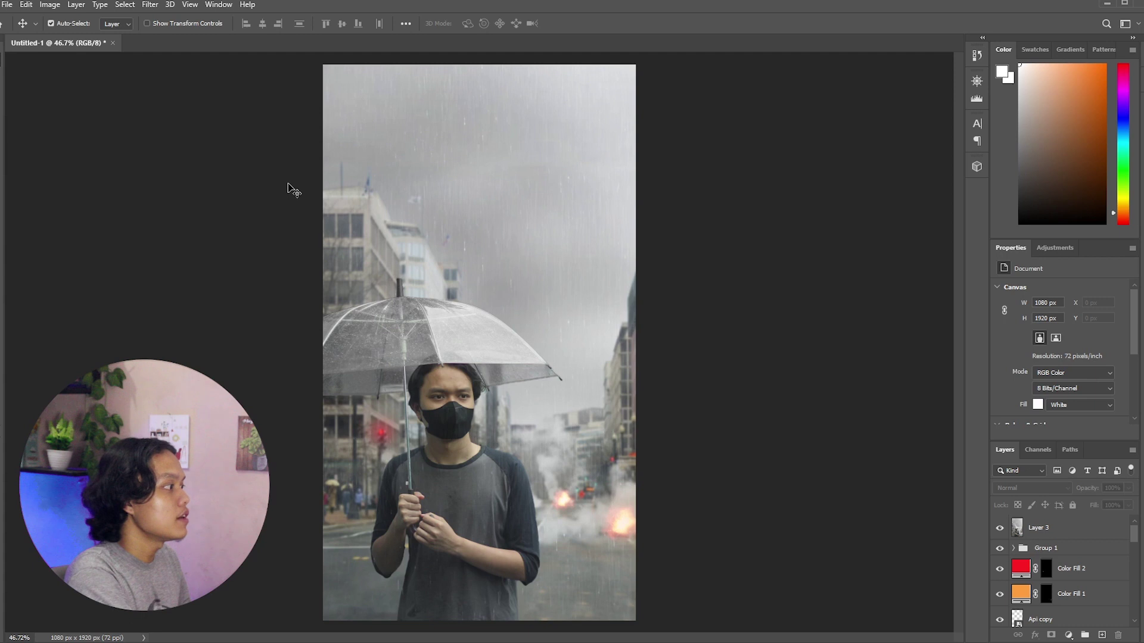
{"action": "scroll", "coordinate": [294, 190], "scroll_direction": "up", "scroll_amount": 1}
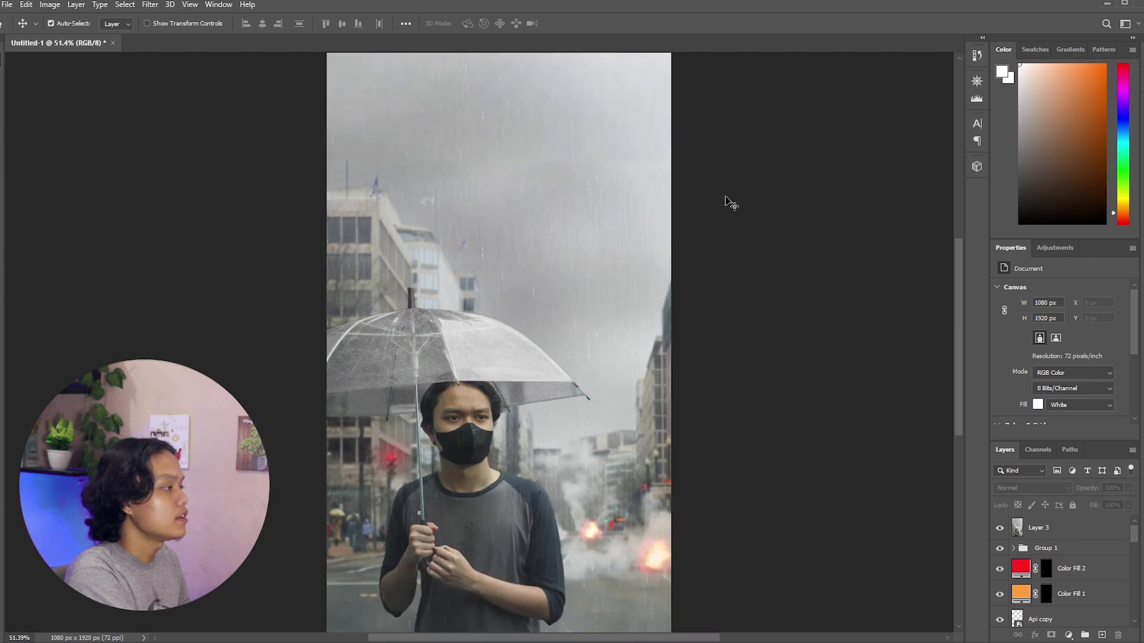
Convert the merged Layer 3 to a smart object and open the Camera Raw Filter on it.
{"action": "scroll", "coordinate": [681, 247], "scroll_direction": "down", "scroll_amount": 1}
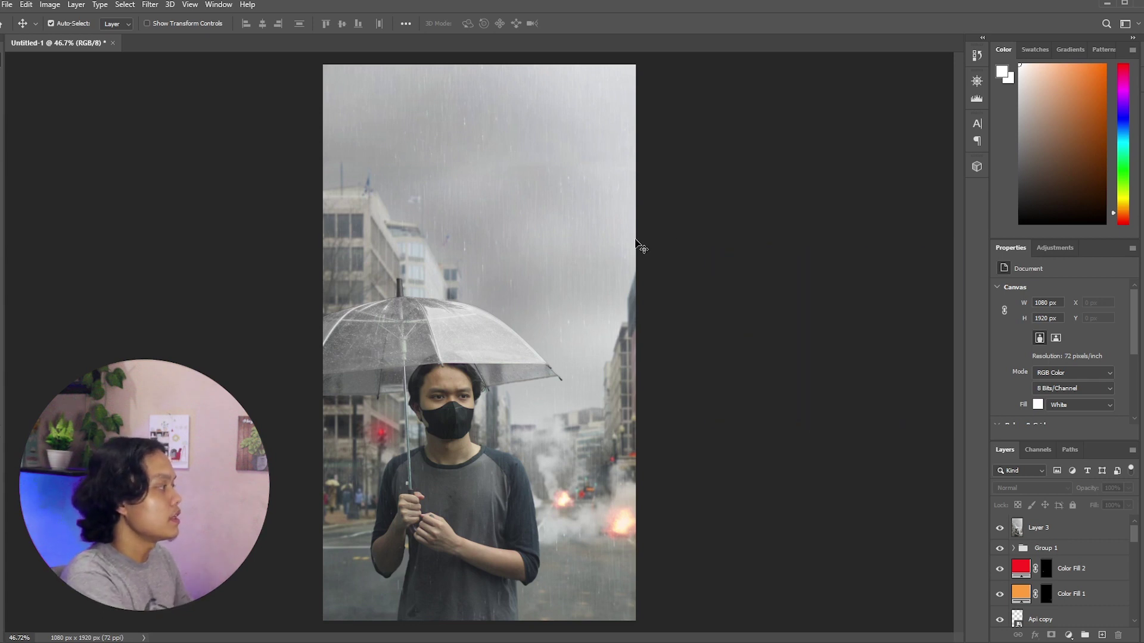
{"action": "scroll", "coordinate": [654, 261], "scroll_direction": "down", "scroll_amount": 1}
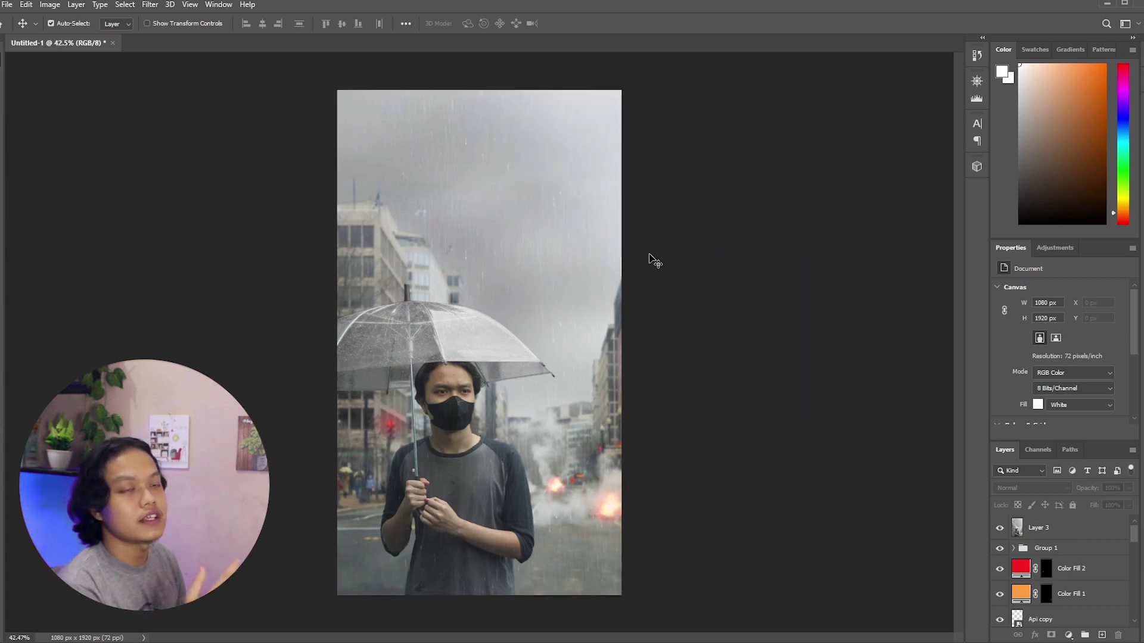
{"action": "scroll", "coordinate": [654, 261], "scroll_direction": "up", "scroll_amount": 1}
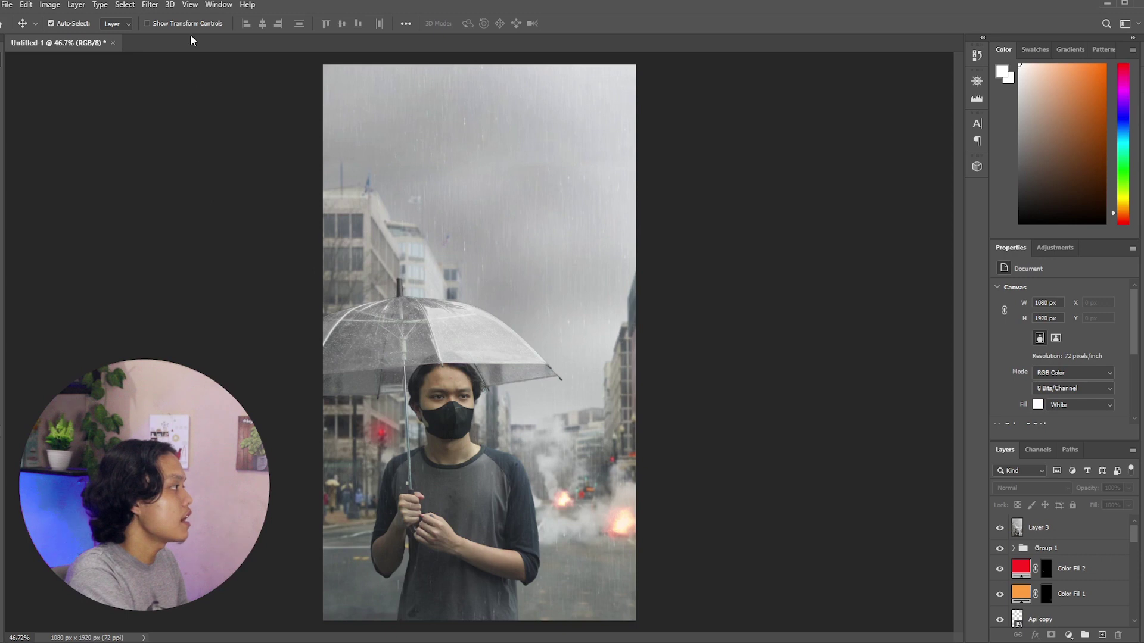
{"action": "key", "text": "alt+period"}
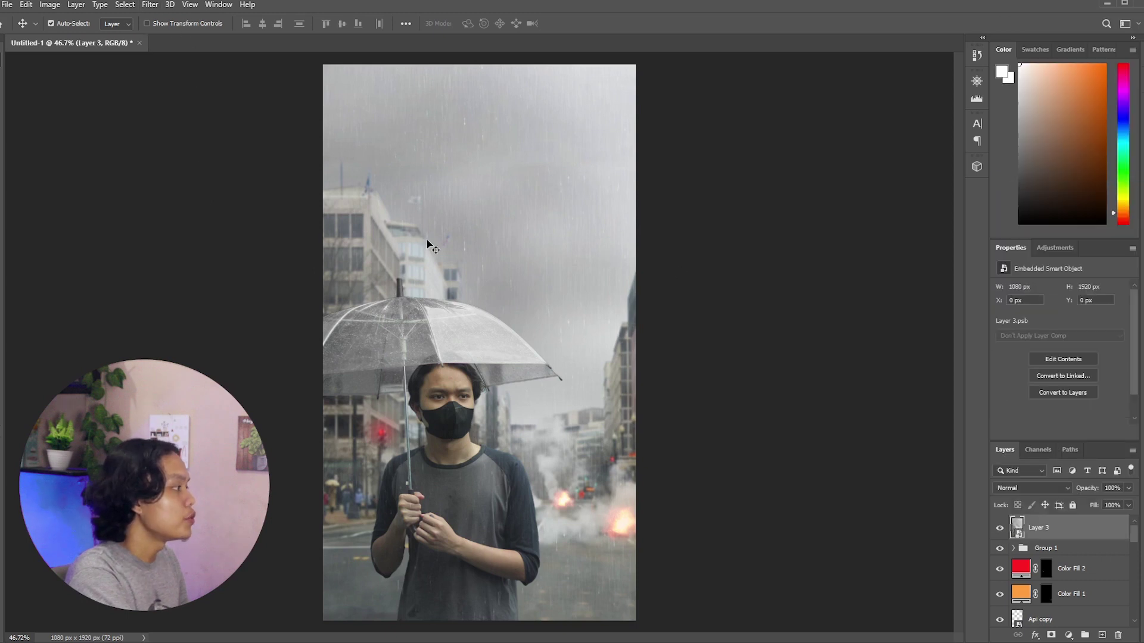
{"action": "left_click", "coordinate": [149, 4]}
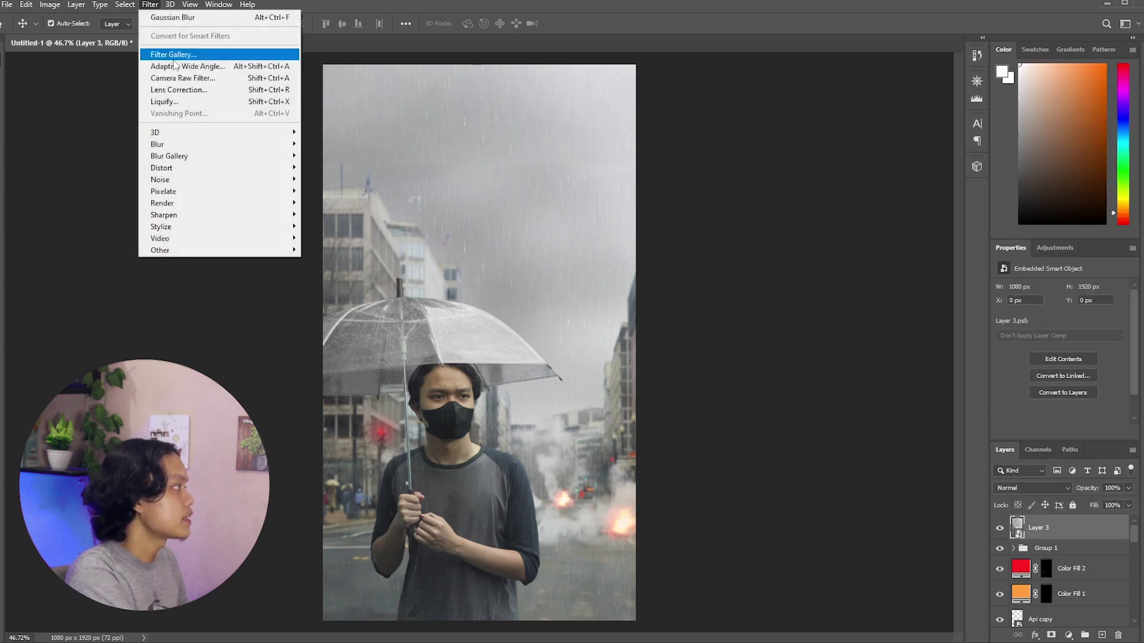
{"action": "left_click", "coordinate": [179, 83]}
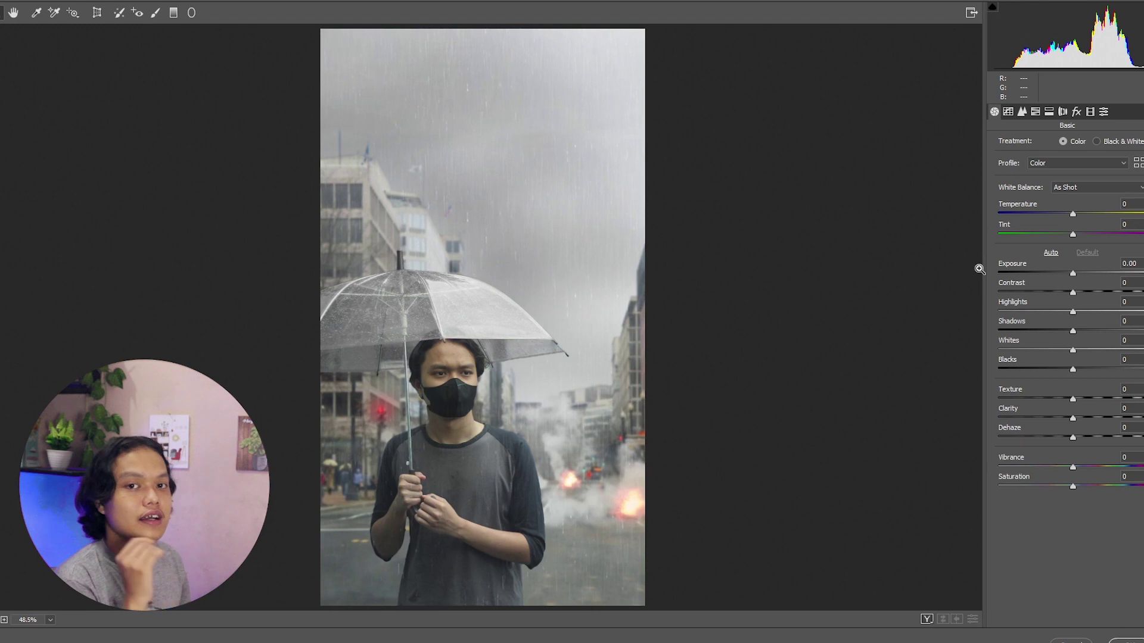
Set the basic tone adjustments to Exposure -0.15, Shadows -8, Whites +2 and Blacks -4.
{"action": "scroll", "coordinate": [983, 271], "scroll_direction": "up", "scroll_amount": 1}
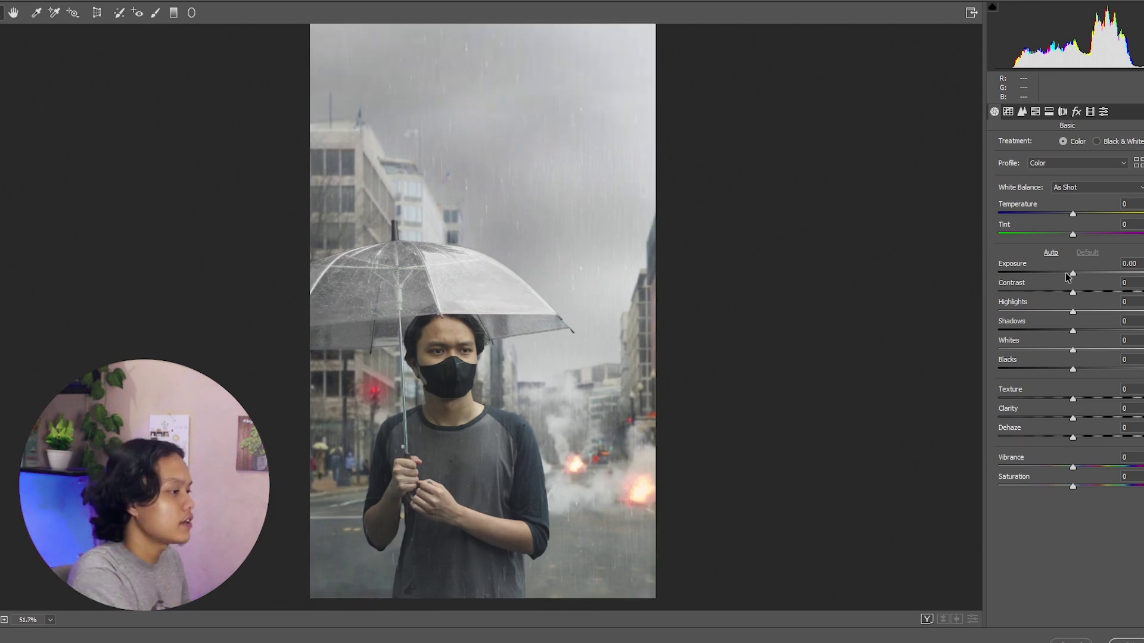
{"action": "left_click_drag", "start_coordinate": [1073, 275], "coordinate": [1072, 277]}
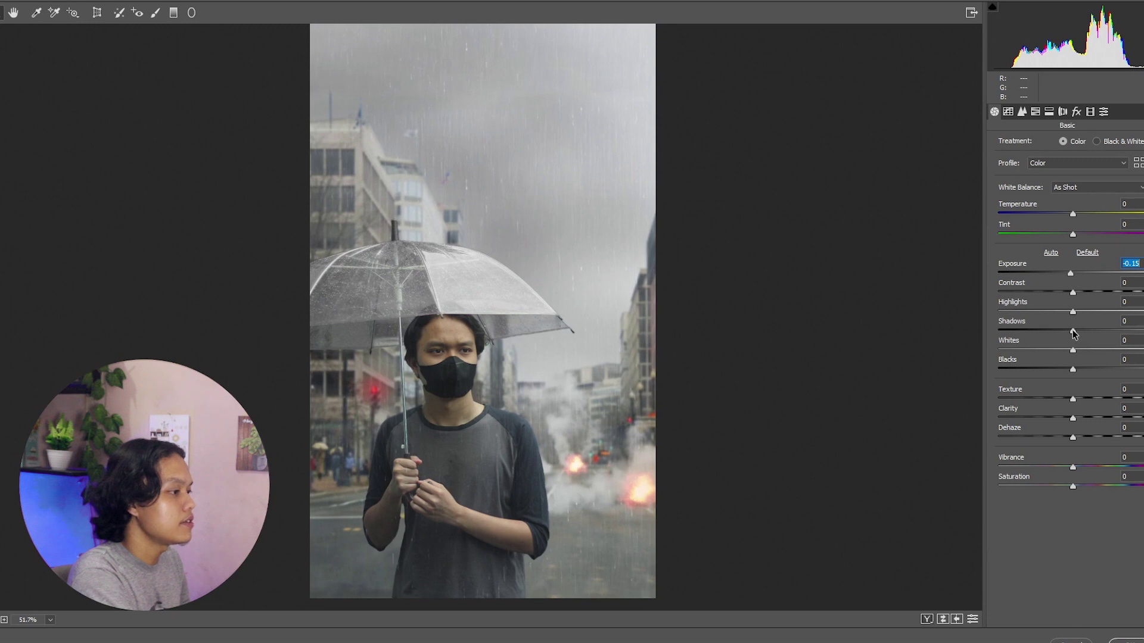
{"action": "mouse_move", "coordinate": [1073, 334]}
{"action": "left_mouse_down"}
{"action": "mouse_move", "coordinate": [1072, 372]}
{"action": "mouse_move", "coordinate": [1067, 331]}
{"action": "left_mouse_up"}
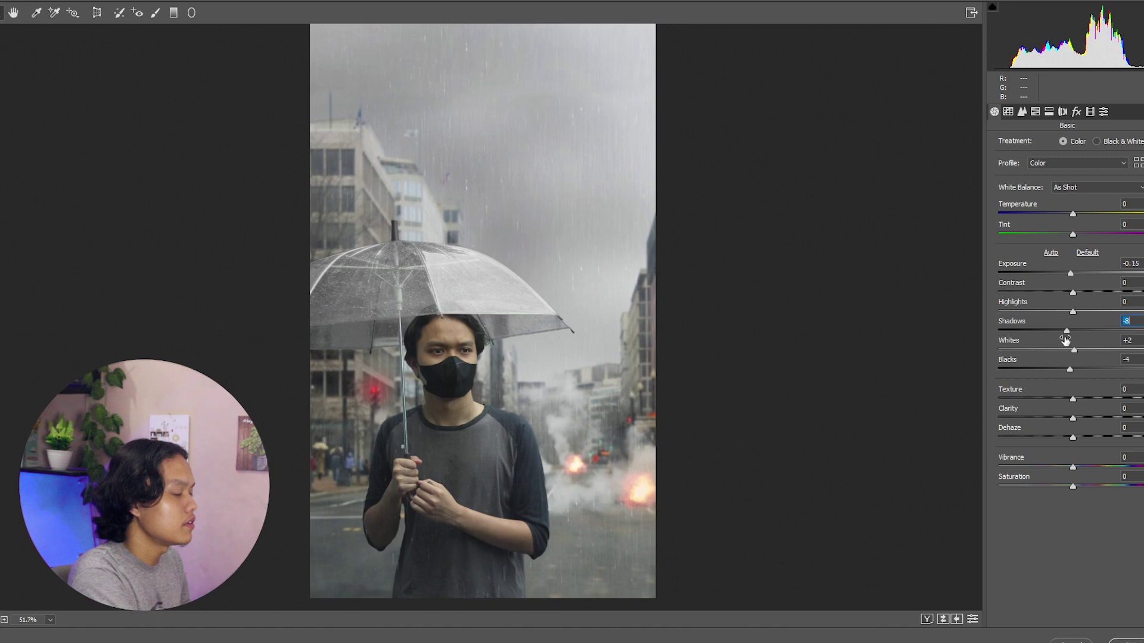
Tint the highlights faintly magenta with Split Toning, using Hue 306 and Saturation 6.
{"action": "left_click", "coordinate": [1050, 113]}
{"action": "scroll", "coordinate": [473, 276], "scroll_direction": "down", "scroll_amount": 2}
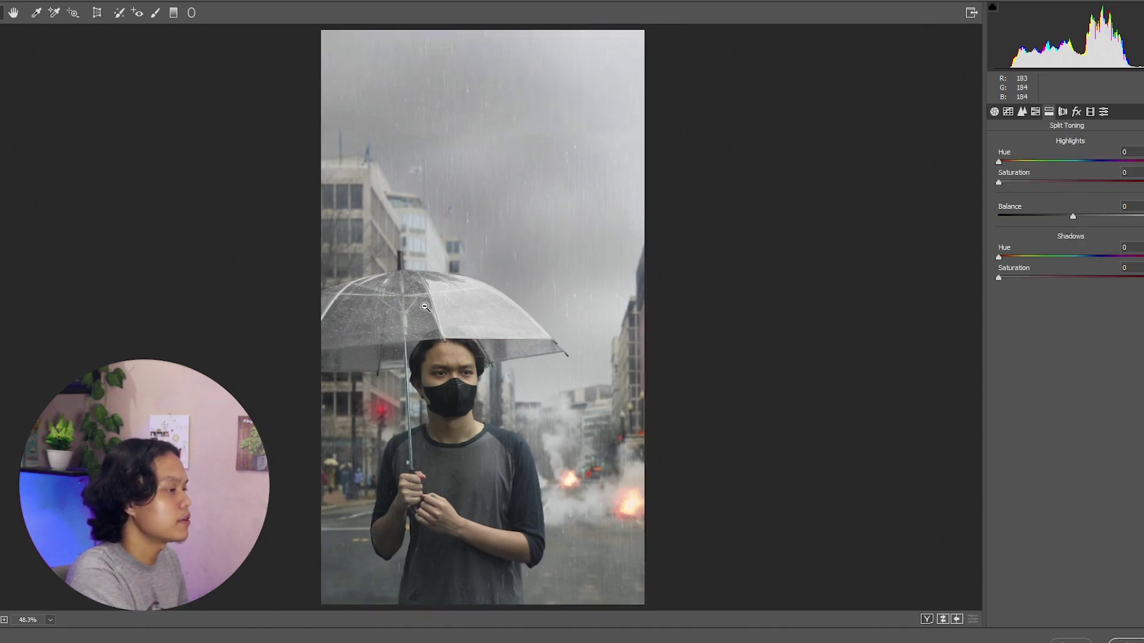
{"action": "scroll", "coordinate": [494, 286], "scroll_direction": "up", "scroll_amount": 1}
{"action": "scroll", "coordinate": [505, 290], "scroll_direction": "down", "scroll_amount": 1}
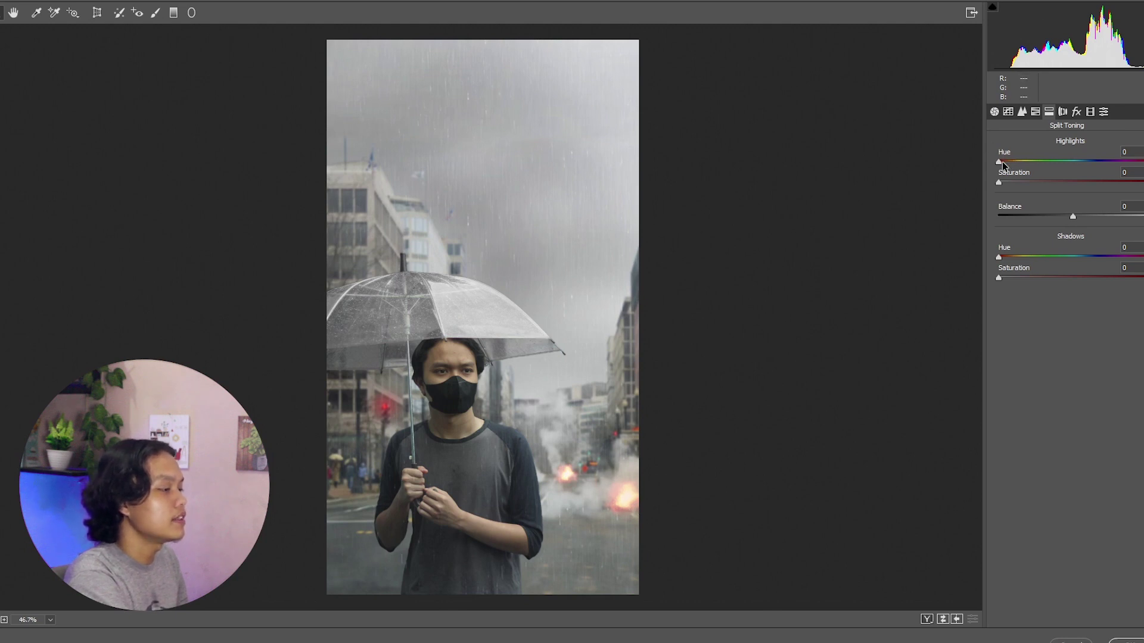
{"action": "left_click_drag", "start_coordinate": [1003, 162], "coordinate": [1125, 169]}
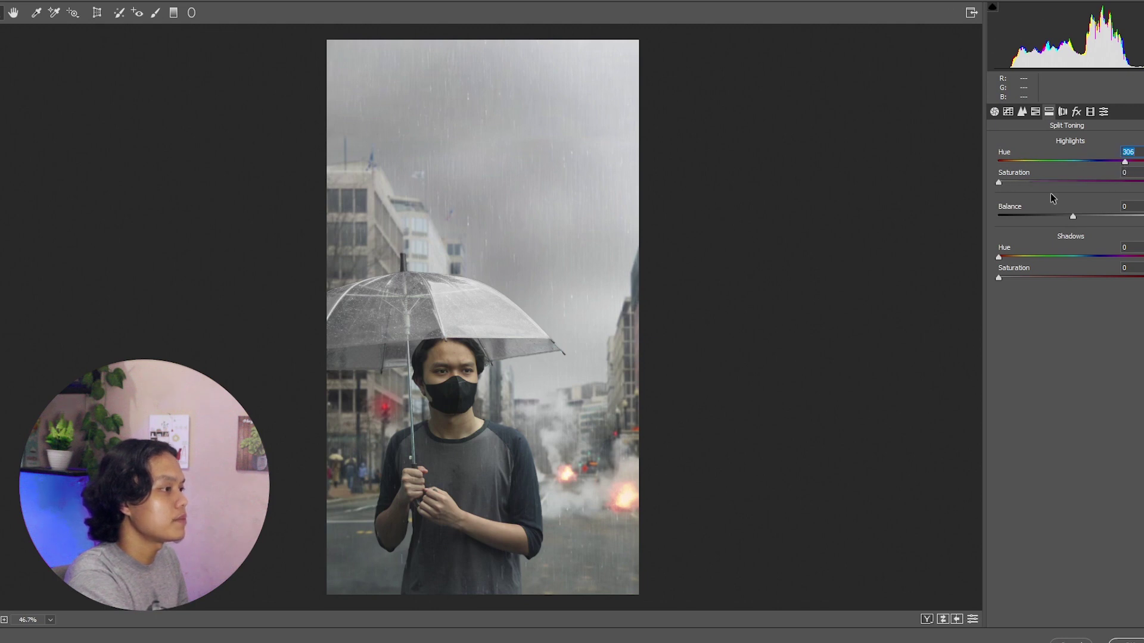
{"action": "left_click_drag", "start_coordinate": [1000, 184], "coordinate": [1012, 185]}
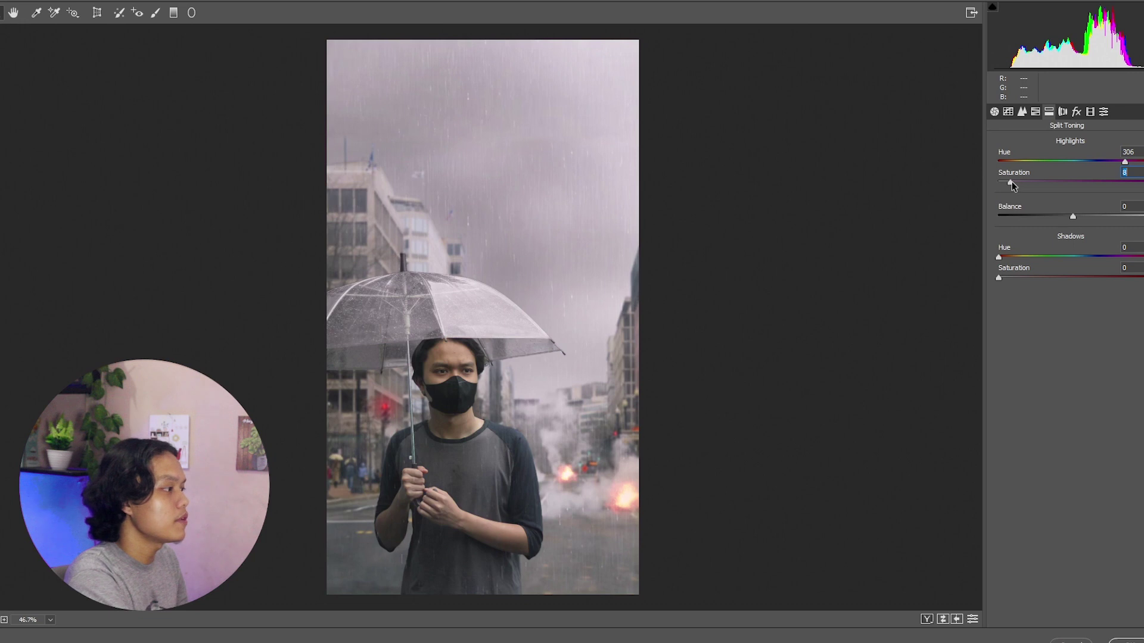
{"action": "left_click_drag", "start_coordinate": [1011, 185], "coordinate": [1009, 186]}
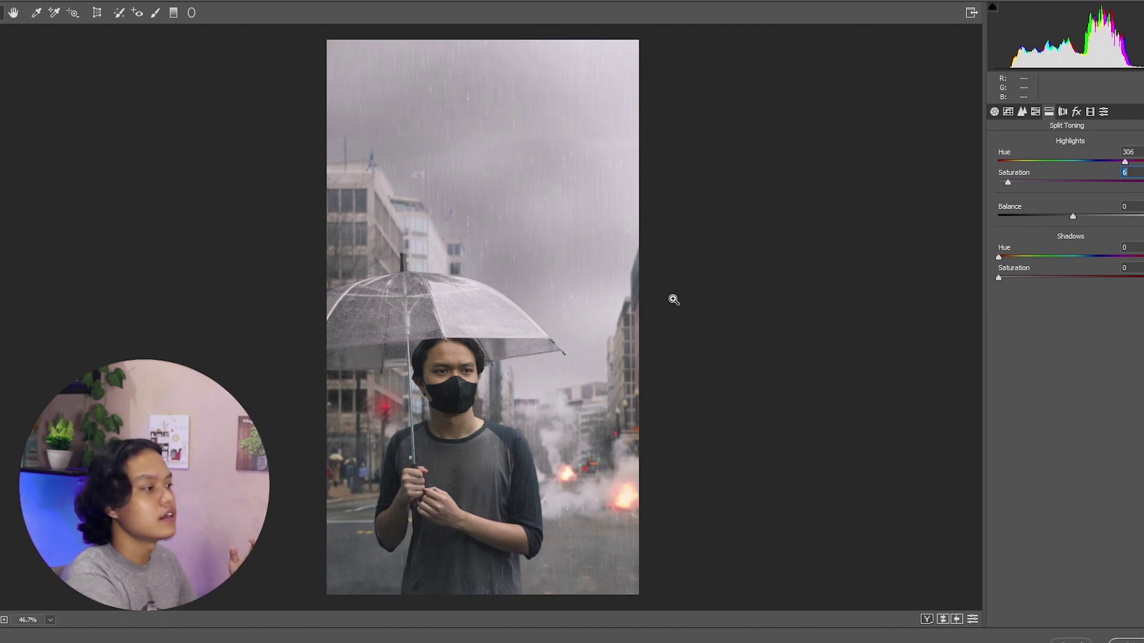
Tint the shadows blue with split-toning Hue 200 and Saturation 10, and set the Balance to +8.
{"action": "left_click_drag", "start_coordinate": [1000, 256], "coordinate": [1084, 258]}
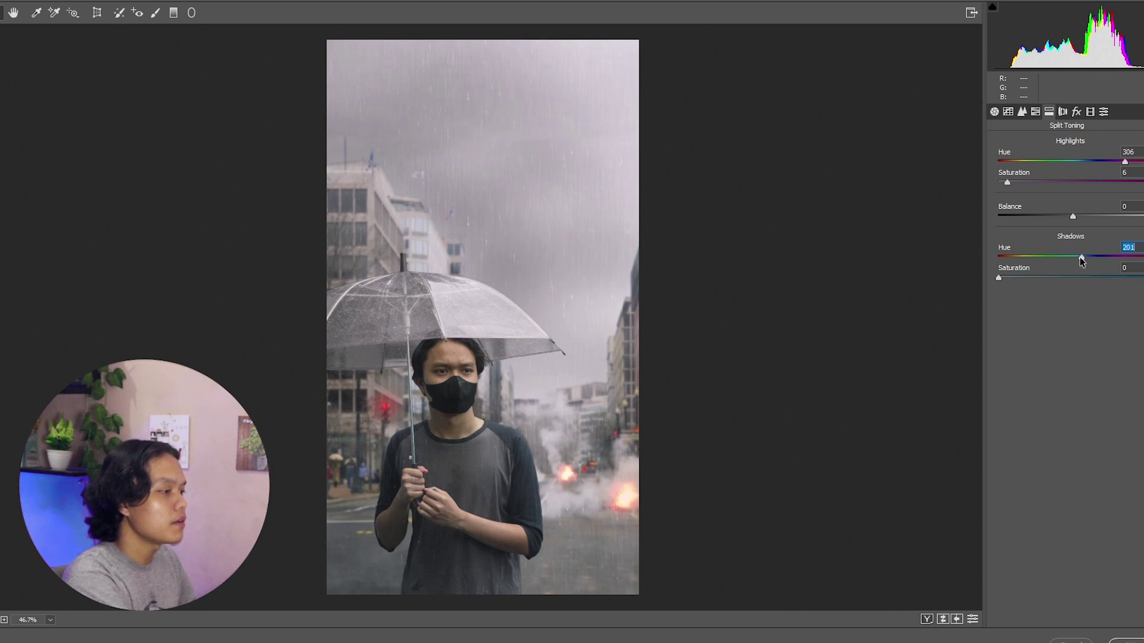
{"action": "left_click_drag", "start_coordinate": [1081, 257], "coordinate": [1079, 257]}
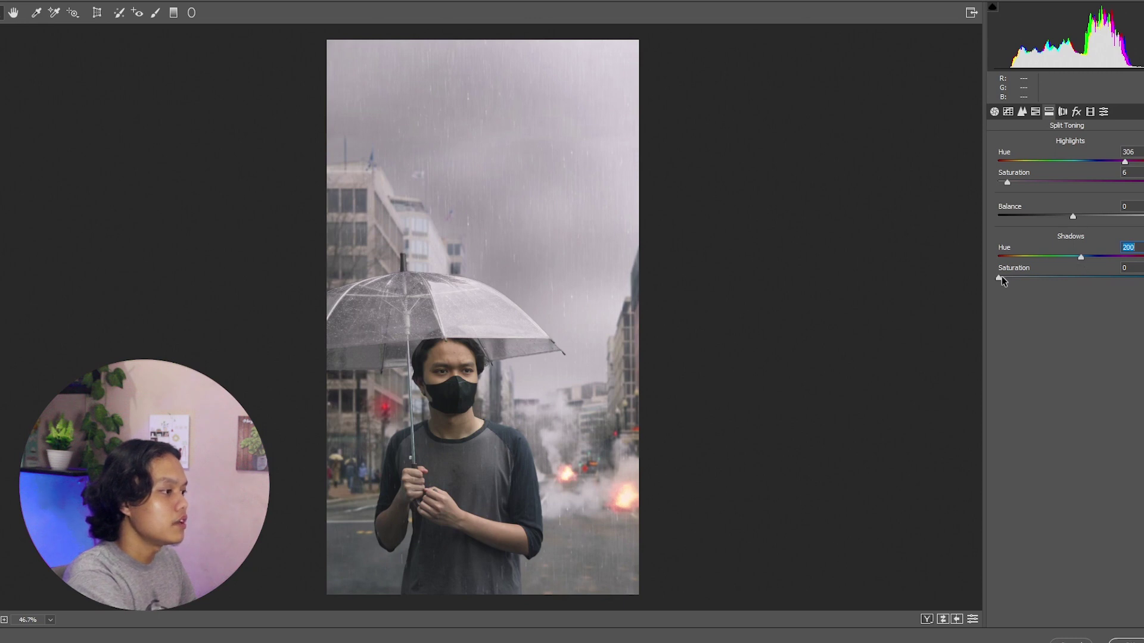
{"action": "mouse_move", "coordinate": [1002, 277]}
{"action": "left_mouse_down"}
{"action": "mouse_move", "coordinate": [1031, 276]}
{"action": "mouse_move", "coordinate": [1016, 275]}
{"action": "left_mouse_up"}
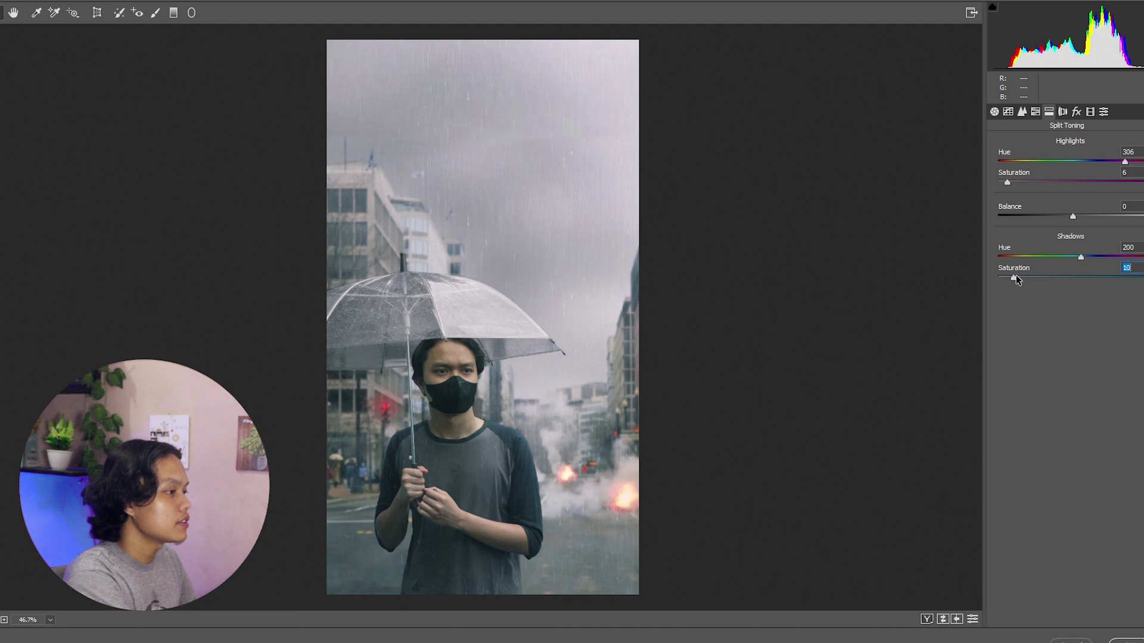
{"action": "left_click", "coordinate": [1071, 216]}
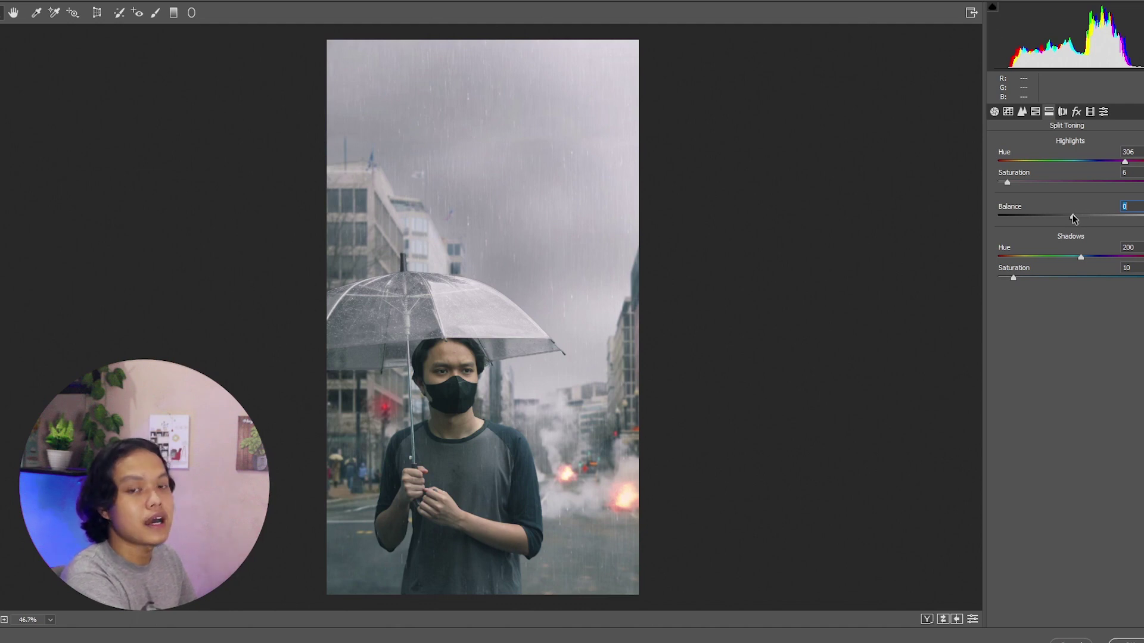
{"action": "mouse_move", "coordinate": [1075, 217]}
{"action": "left_mouse_down"}
{"action": "mouse_move", "coordinate": [1027, 219]}
{"action": "mouse_move", "coordinate": [1086, 206]}
{"action": "mouse_move", "coordinate": [1063, 218]}
{"action": "mouse_move", "coordinate": [1076, 213]}
{"action": "left_mouse_up"}
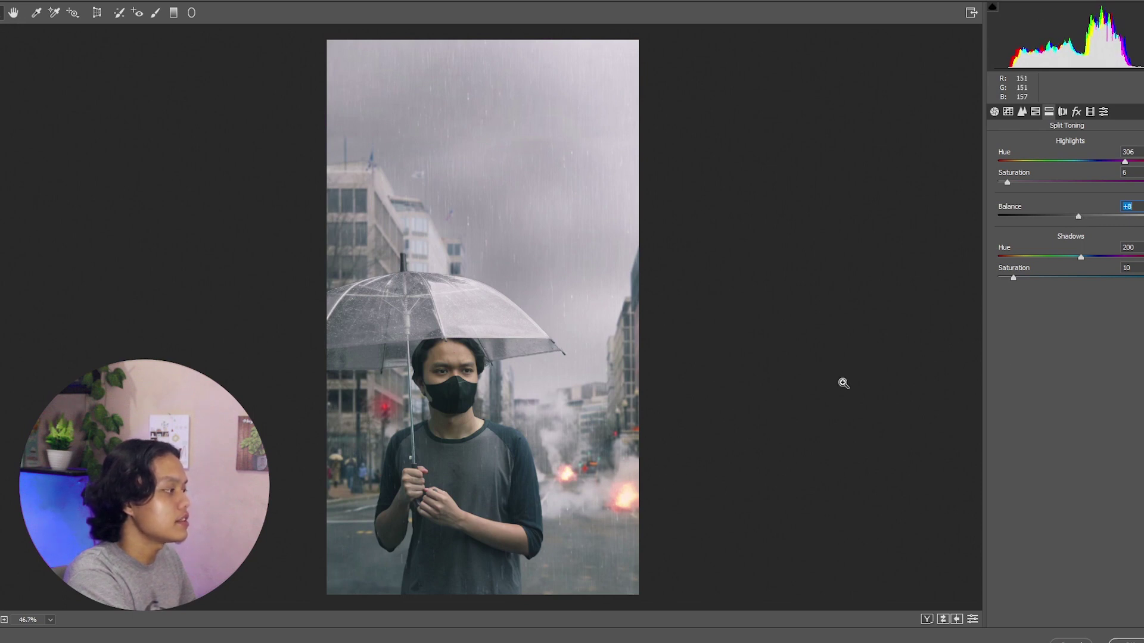
Lower the parametric tone curve's Highlights to -15 and shift its highlight region divider slightly toward the midtones.
{"action": "left_click", "coordinate": [994, 111]}
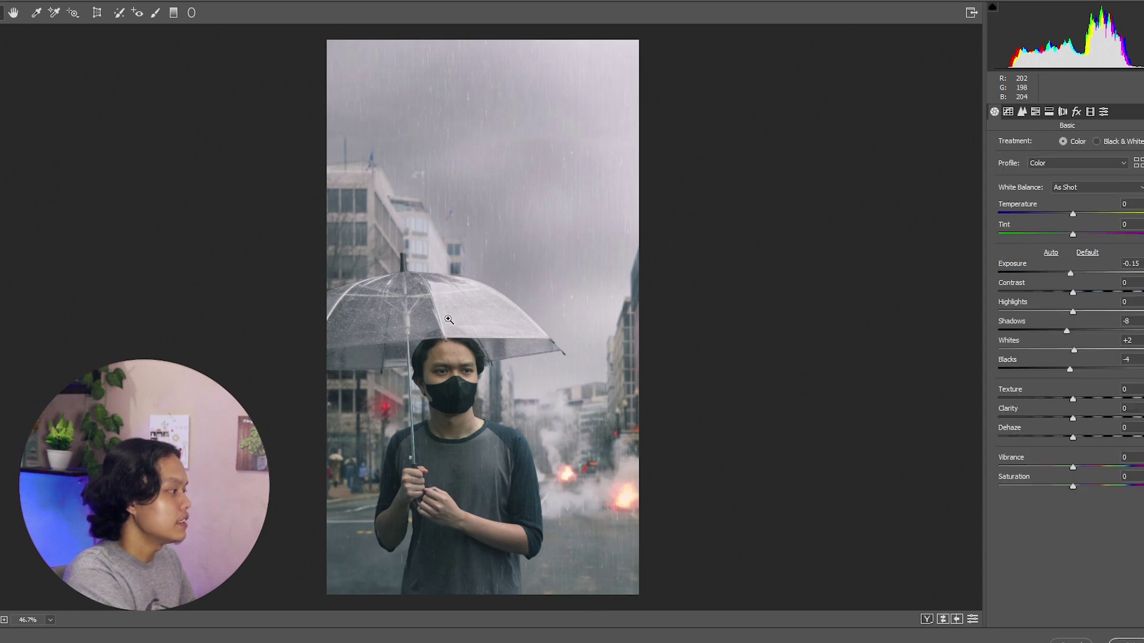
{"action": "left_click", "coordinate": [449, 319]}
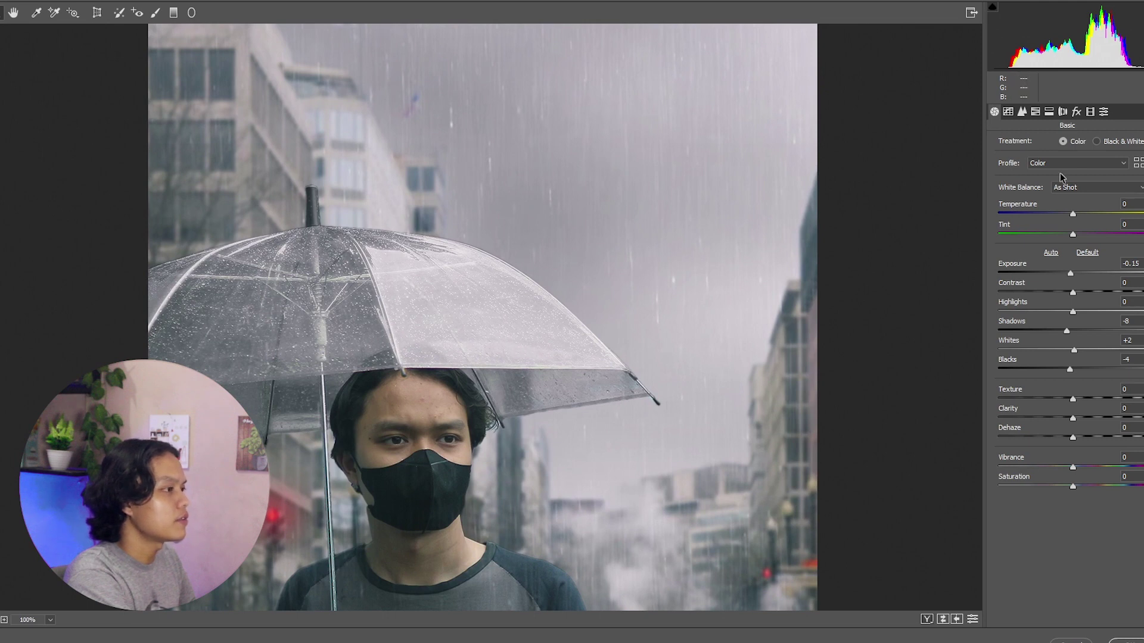
{"action": "left_click", "coordinate": [1021, 111]}
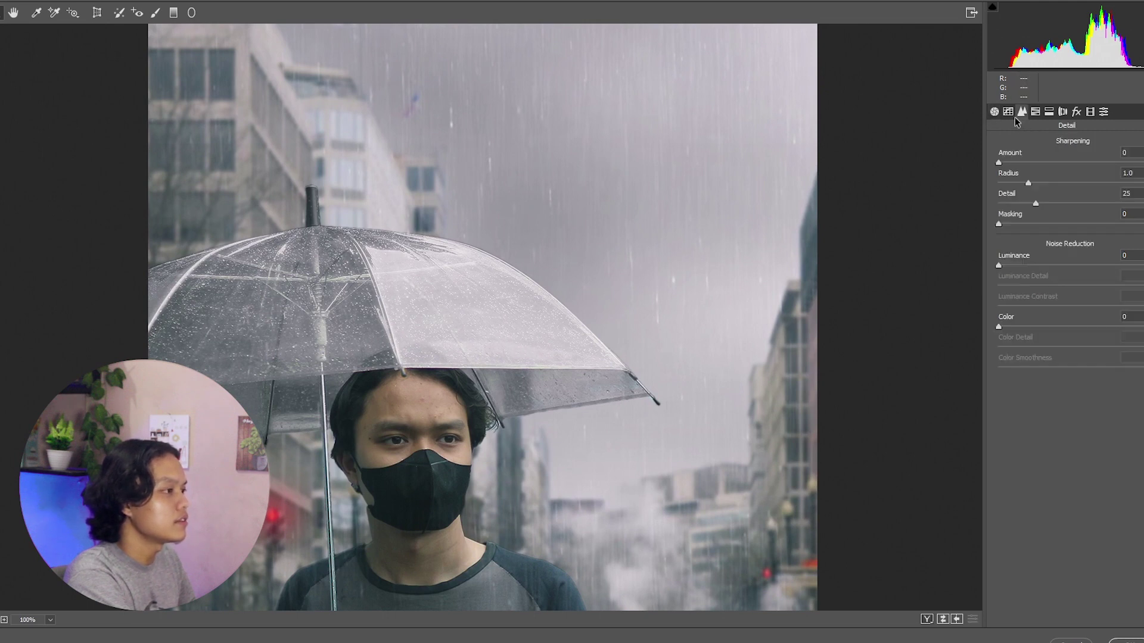
{"action": "left_click", "coordinate": [1008, 111]}
{"action": "left_click", "coordinate": [1034, 144]}
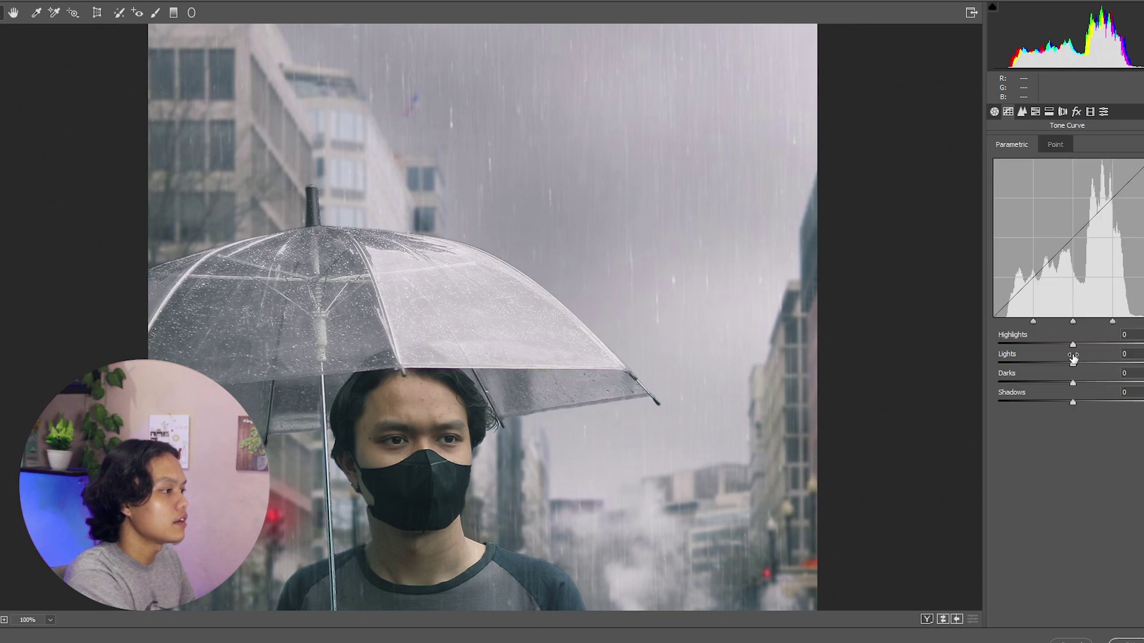
{"action": "left_click_drag", "start_coordinate": [1112, 324], "coordinate": [1060, 346]}
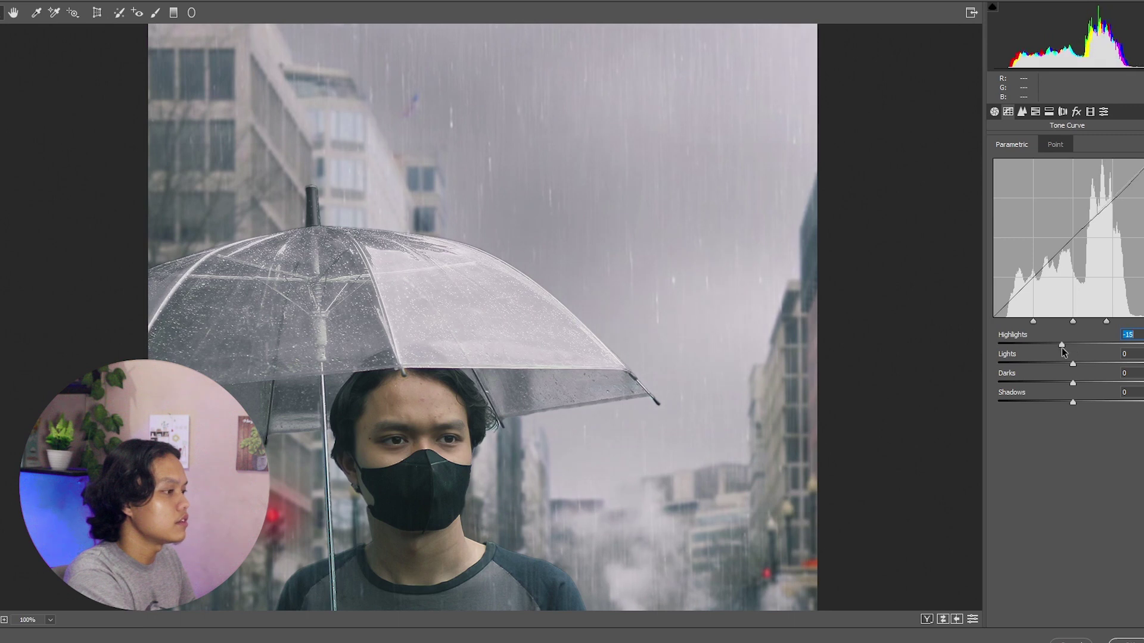
Darken the image edges with Lens Corrections vignetting, using Amount -44 and Midpoint 0.
{"action": "left_click", "coordinate": [995, 112]}
{"action": "key", "text": "ctrl+0"}
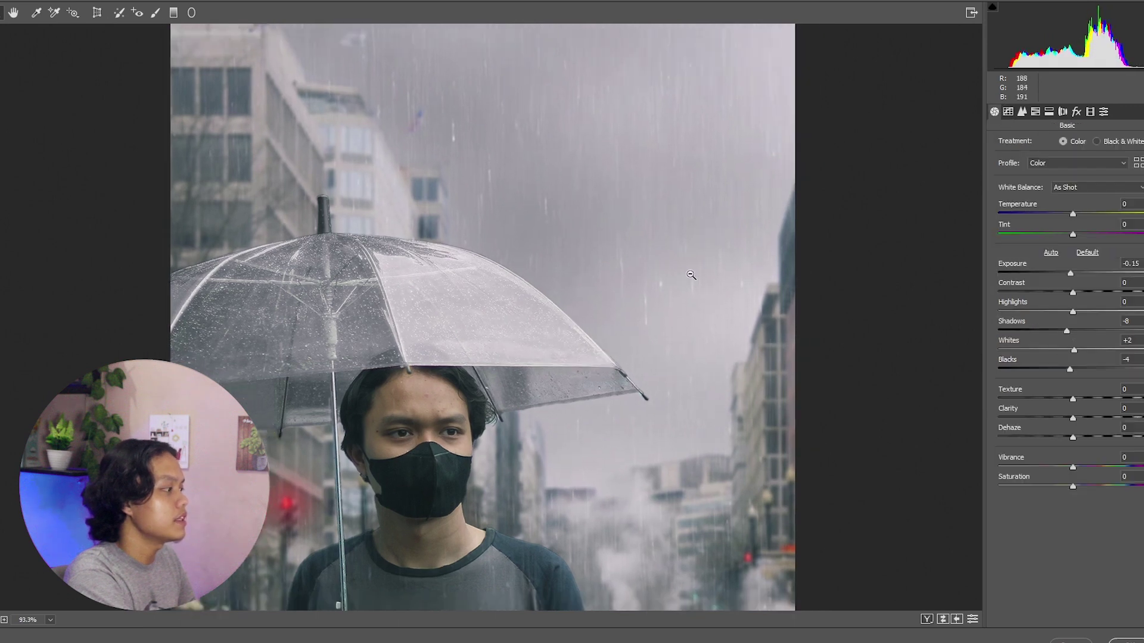
{"action": "left_click", "coordinate": [1065, 114]}
{"action": "left_click_drag", "start_coordinate": [1073, 346], "coordinate": [1009, 349]}
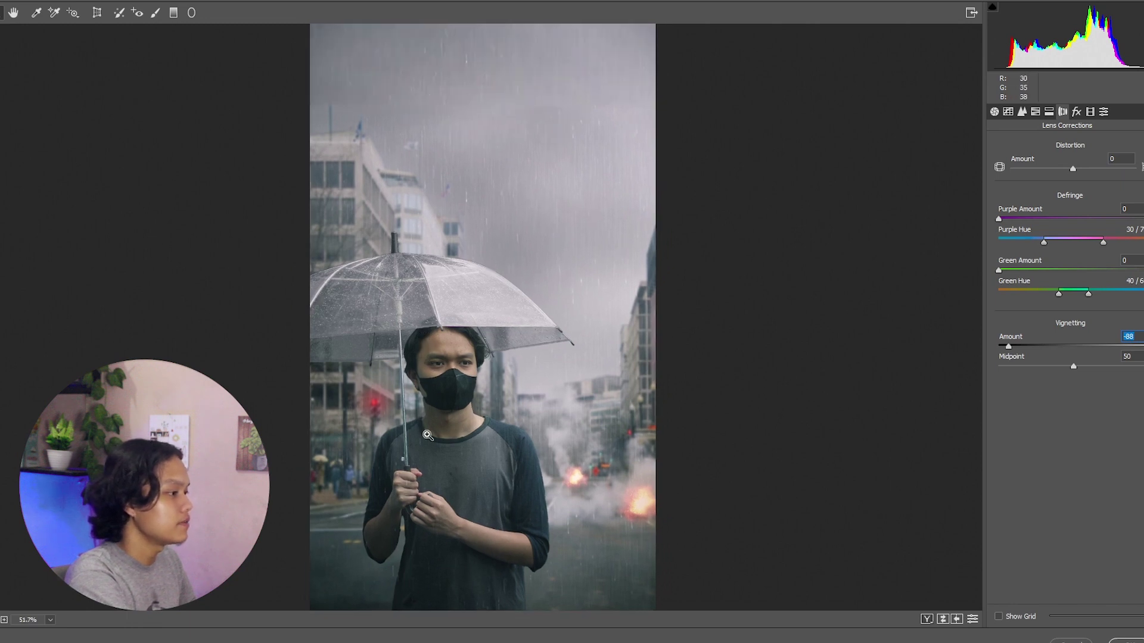
{"action": "left_click_drag", "start_coordinate": [1008, 347], "coordinate": [1066, 366]}
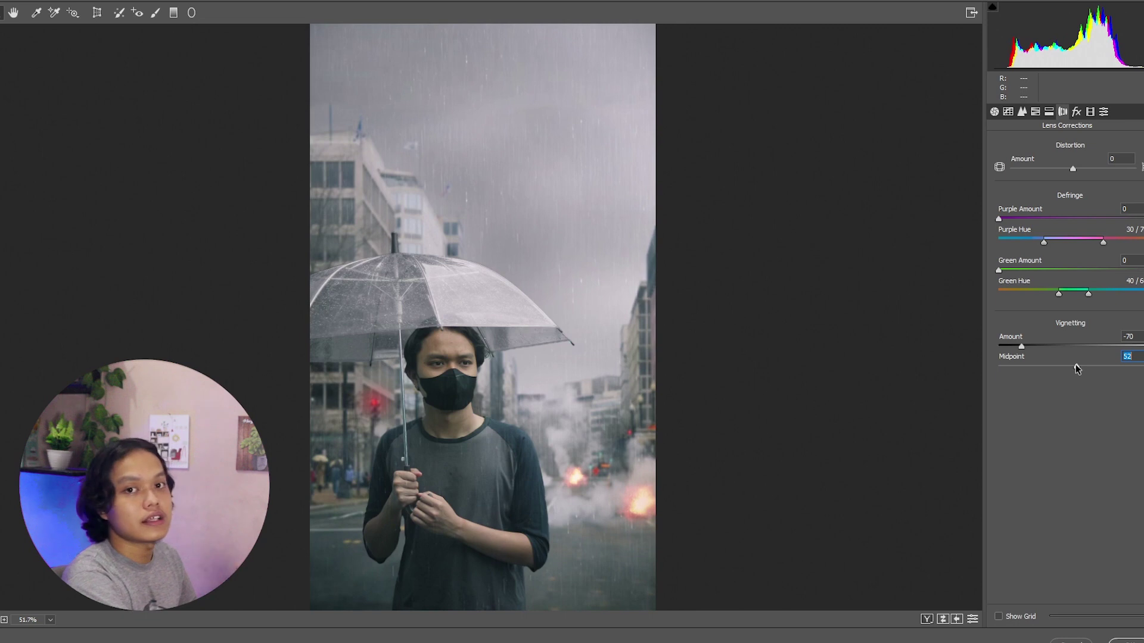
{"action": "left_click_drag", "start_coordinate": [1077, 369], "coordinate": [999, 367]}
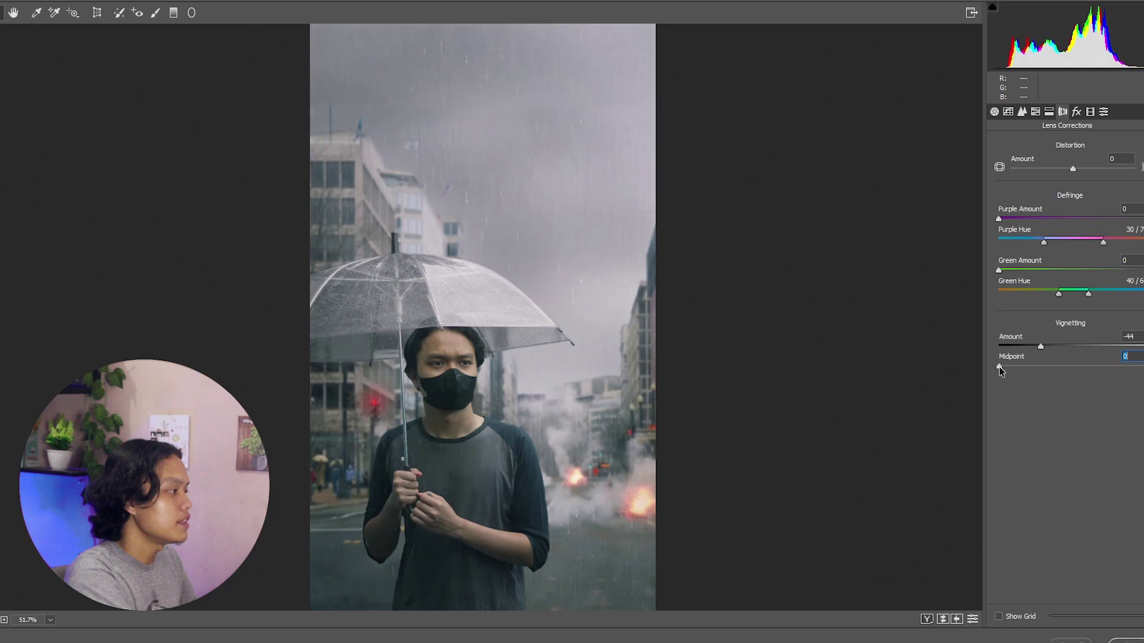
Apply the Camera Raw adjustments and toggle Layer 3's visibility to compare the grading with the original.
{"action": "key", "text": "shift+Tab"}
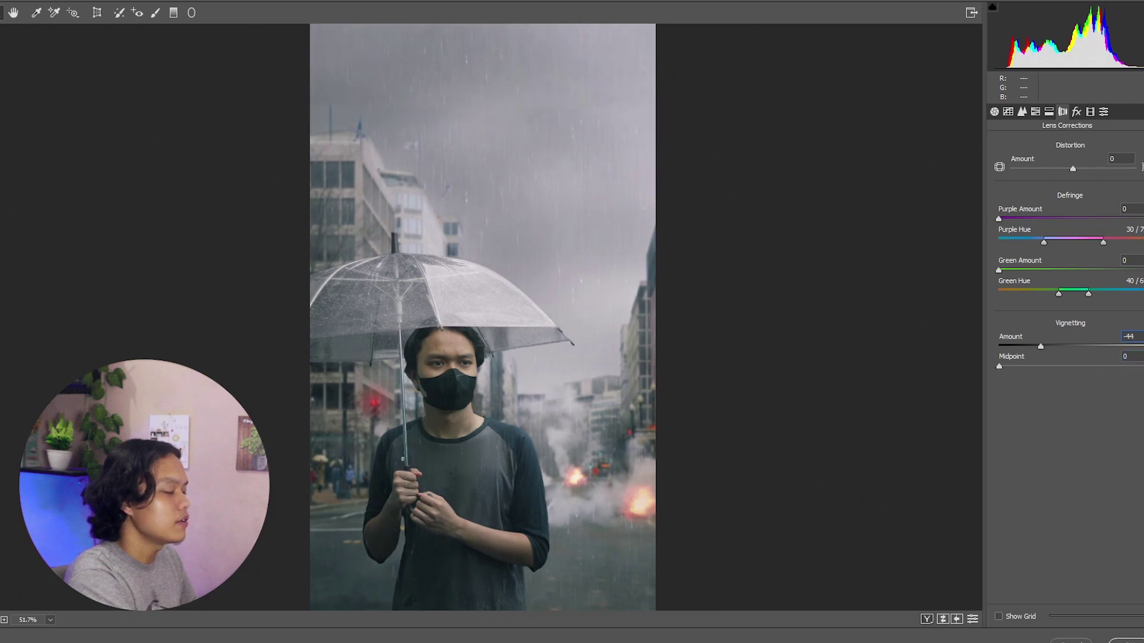
{"action": "mouse_move", "coordinate": [1000, 366]}
{"action": "left_mouse_down"}
{"action": "mouse_move", "coordinate": [1029, 366]}
{"action": "mouse_move", "coordinate": [1000, 369]}
{"action": "left_mouse_up"}
{"action": "key", "text": "Return"}
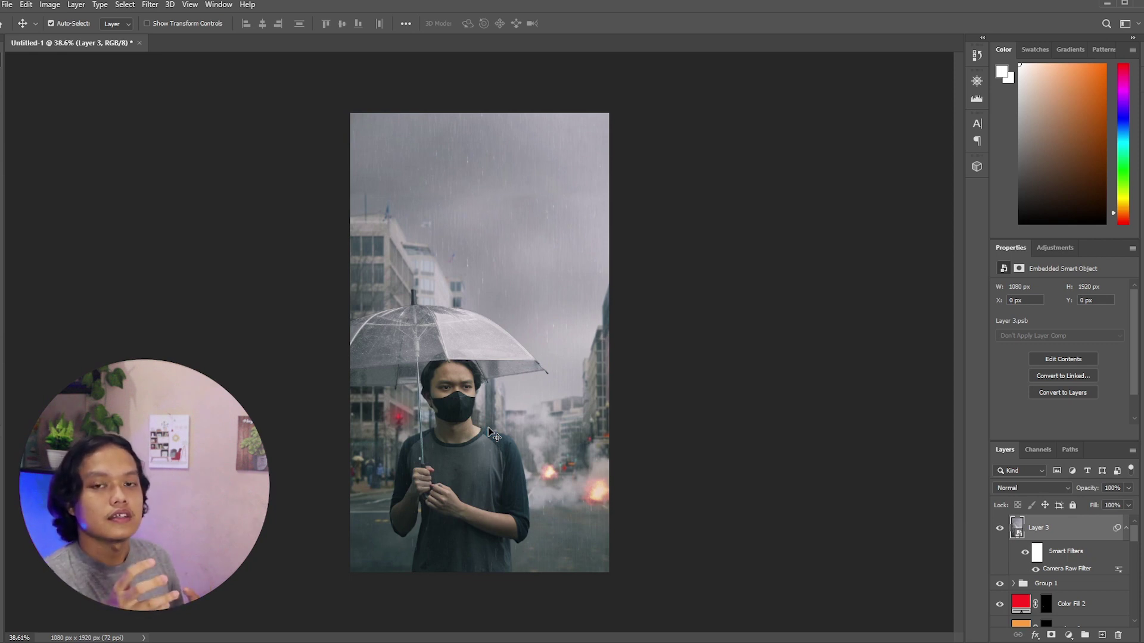
{"action": "left_click", "coordinate": [1001, 529]}
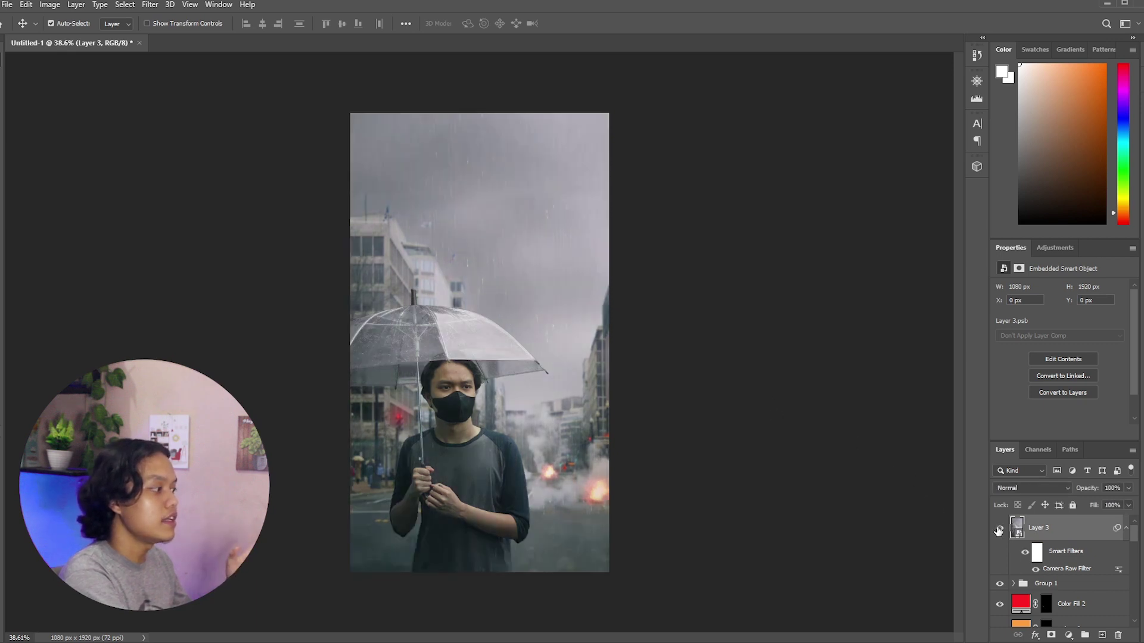
{"action": "left_click", "coordinate": [999, 530]}
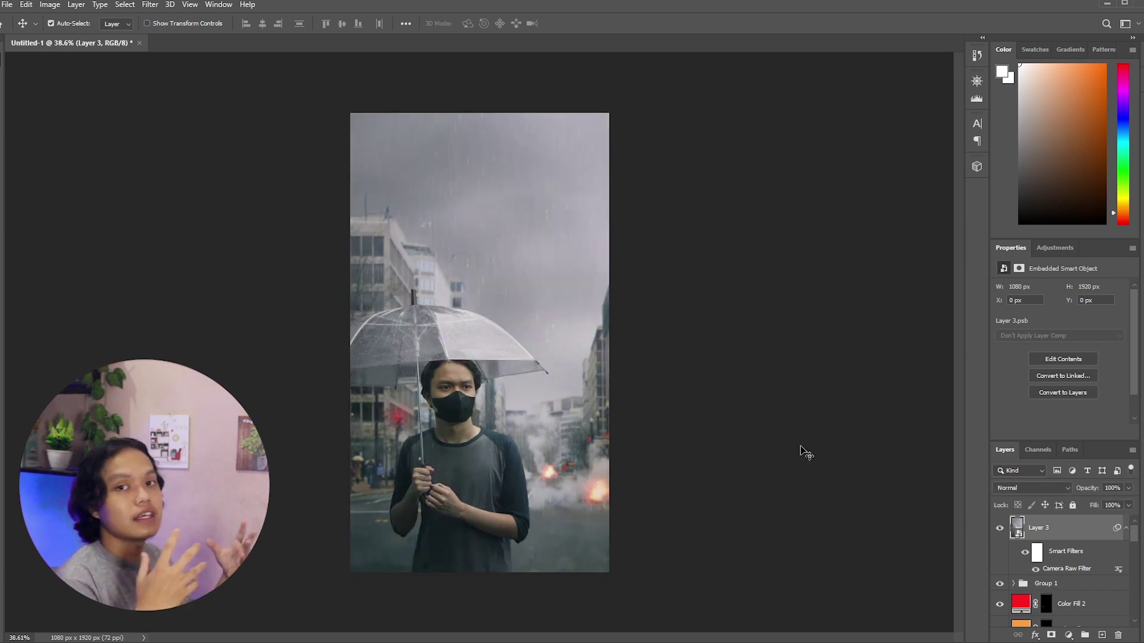